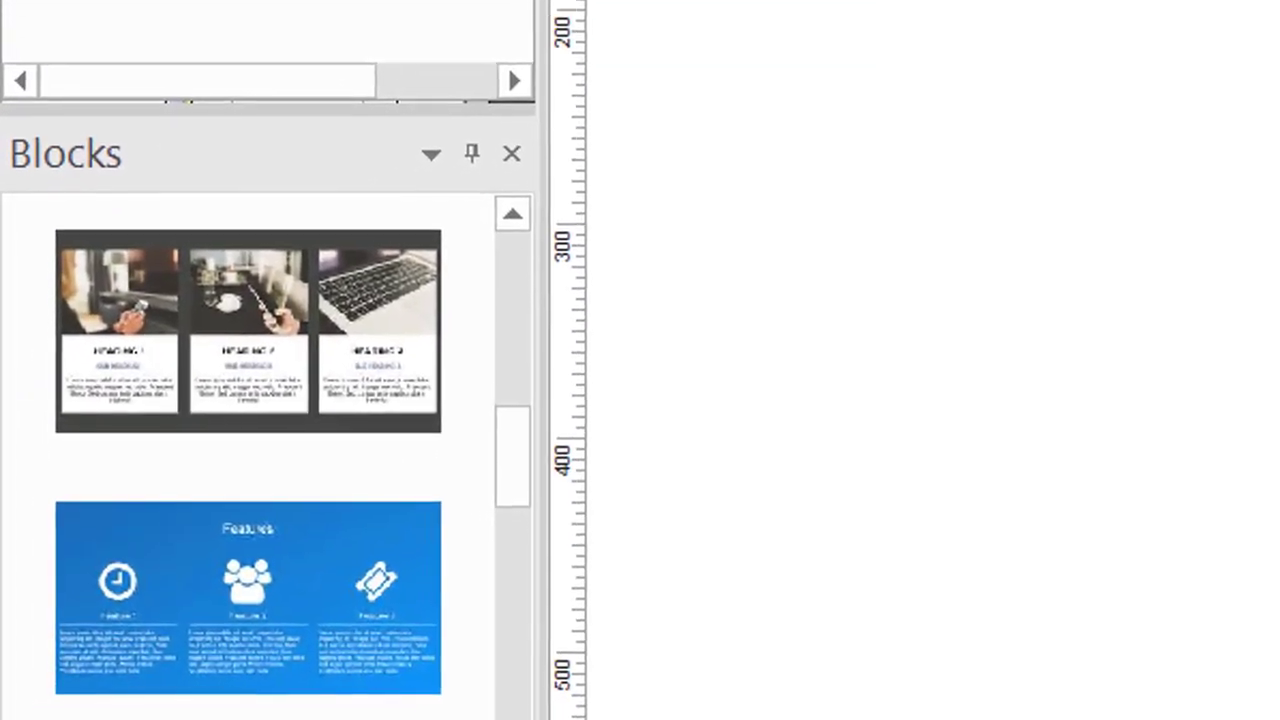
- Enlarge the Blocks panel by shrinking the Toolbox and Object Manager panels, and bring the Features blocks into view
{"action": "left_click_drag", "start_coordinate": [524, 422], "coordinate": [517, 380]}
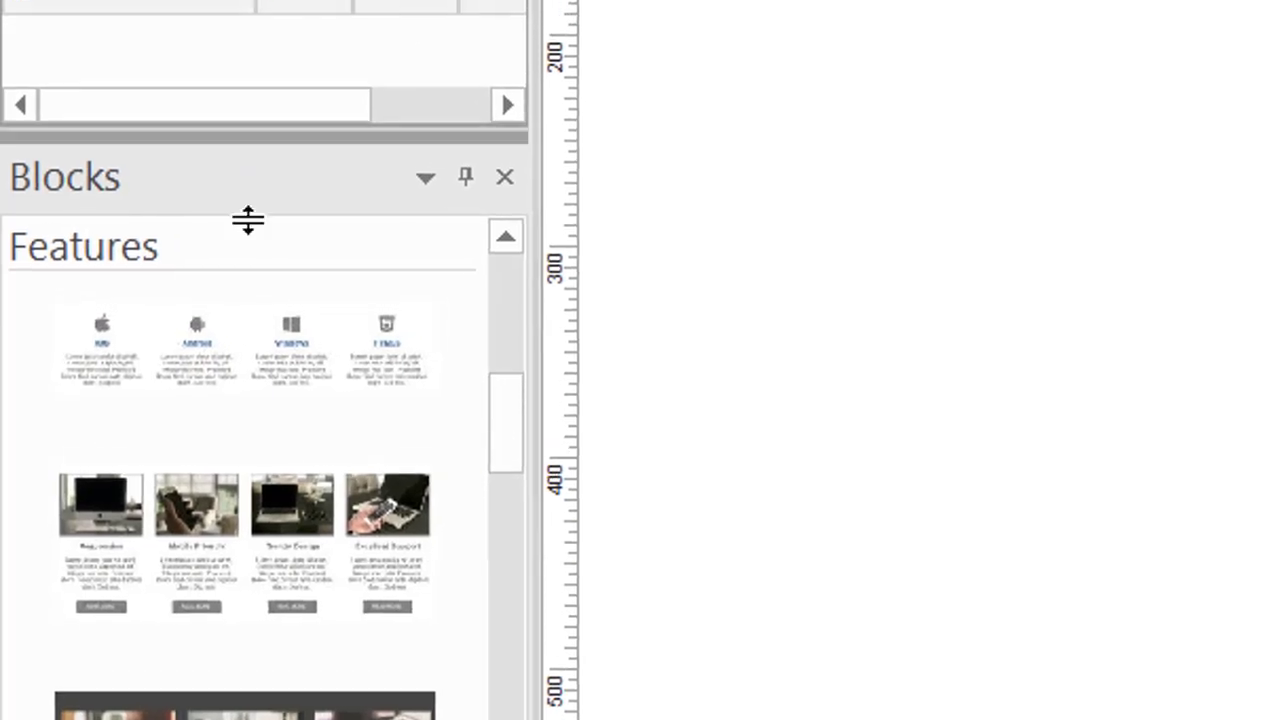
{"action": "left_click_drag", "start_coordinate": [217, 286], "coordinate": [204, 570]}
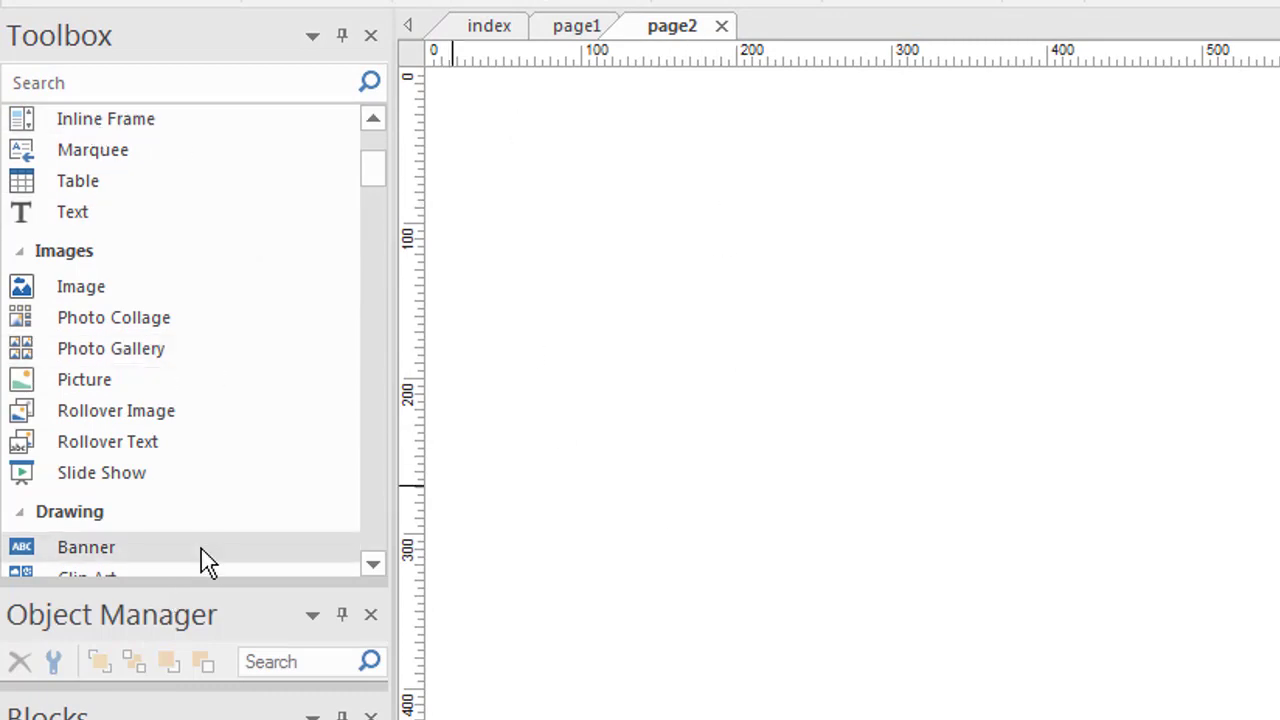
{"action": "left_click_drag", "start_coordinate": [220, 582], "coordinate": [220, 262]}
{"action": "left_click_drag", "start_coordinate": [194, 688], "coordinate": [196, 456]}
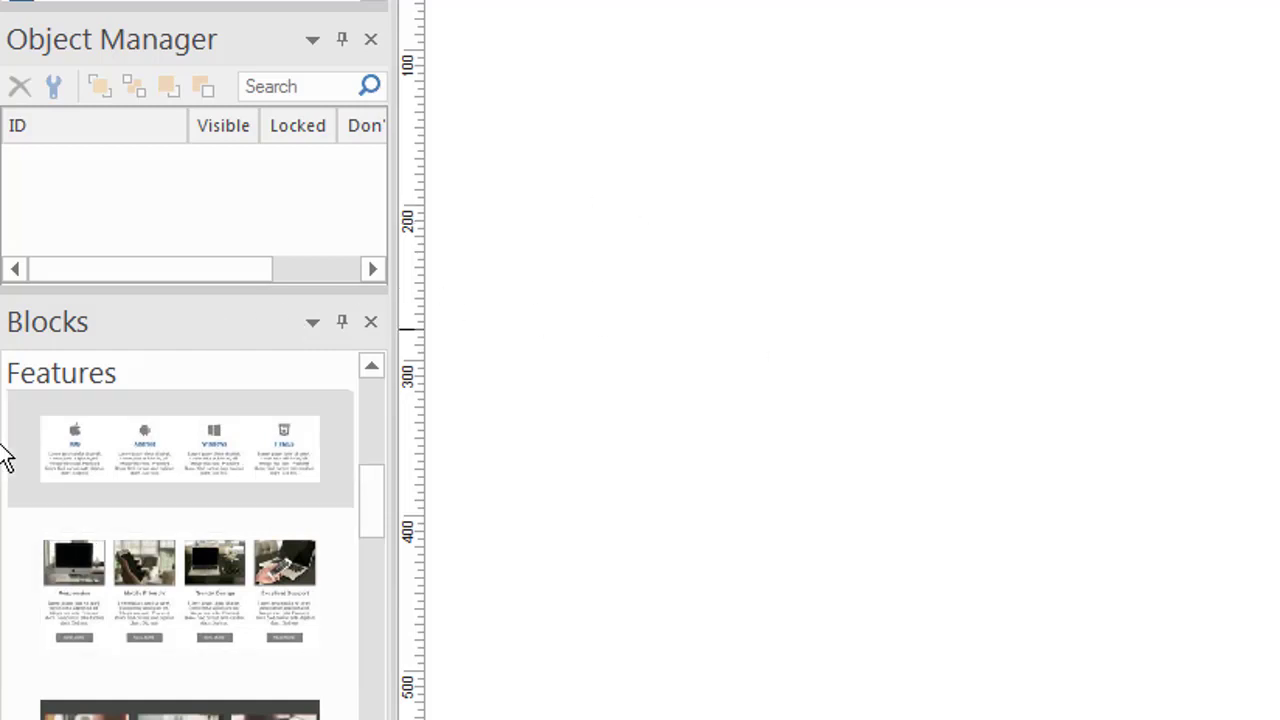
{"action": "left_click_drag", "start_coordinate": [361, 498], "coordinate": [364, 525]}
{"action": "left_click_drag", "start_coordinate": [266, 290], "coordinate": [263, 110]}
{"action": "mouse_move", "coordinate": [372, 335]}
{"action": "left_mouse_down"}
{"action": "mouse_move", "coordinate": [377, 220]}
{"action": "mouse_move", "coordinate": [349, 663]}
{"action": "mouse_move", "coordinate": [457, 709]}
{"action": "mouse_move", "coordinate": [371, 686]}
{"action": "mouse_move", "coordinate": [372, 719]}
{"action": "mouse_move", "coordinate": [383, 251]}
{"action": "mouse_move", "coordinate": [376, 338]}
{"action": "left_mouse_up"}
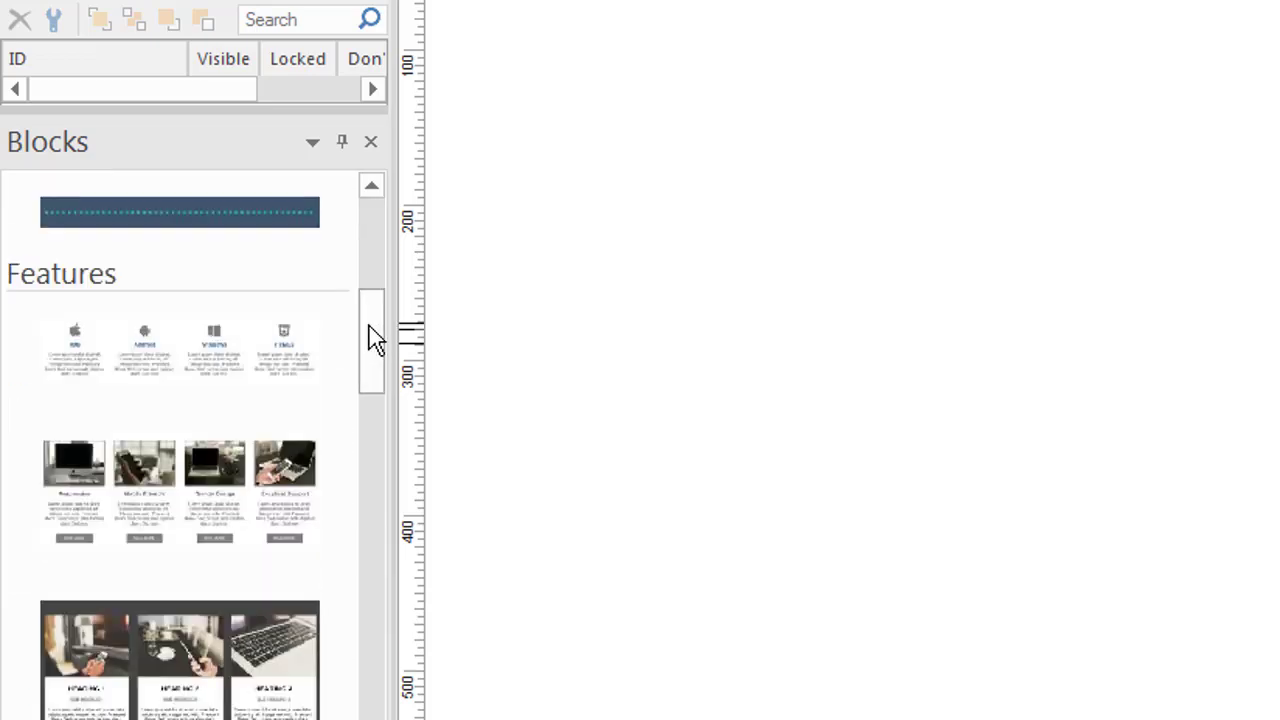
- Insert the Features 1 block with iOS, Android, Windows and HTML5 columns at the top of page2
{"action": "left_click", "coordinate": [213, 308]}
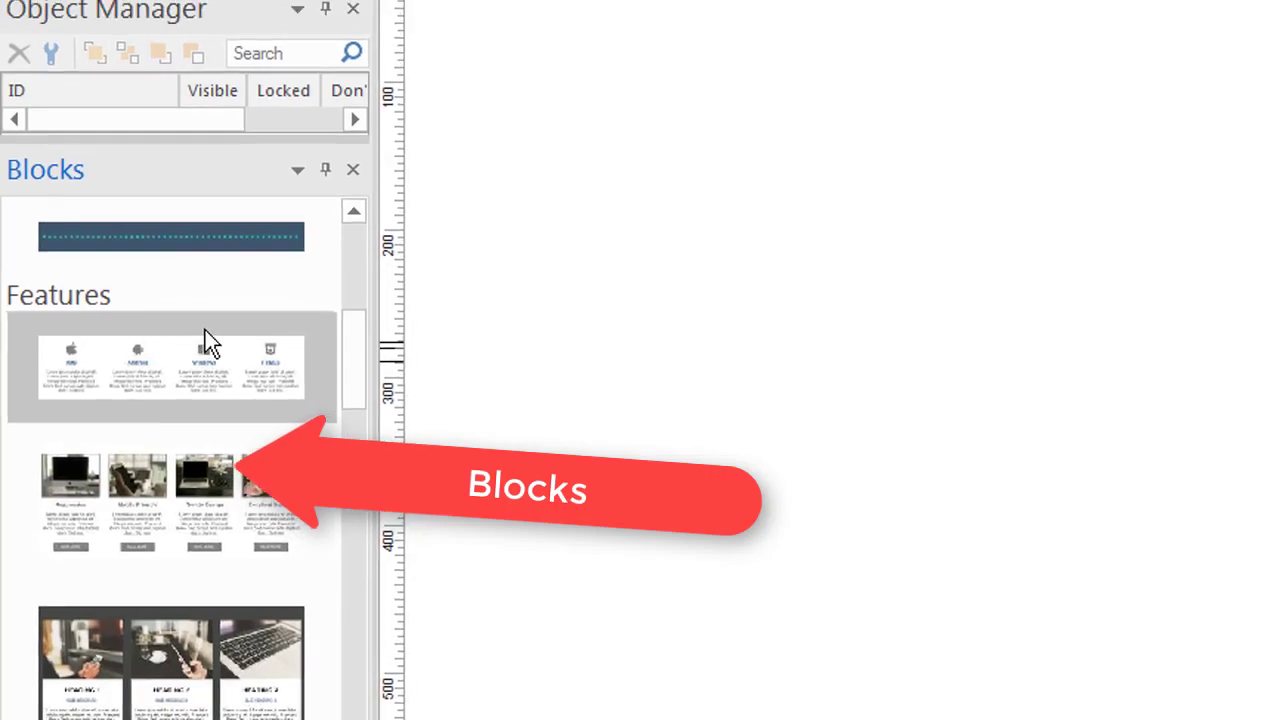
{"action": "left_click_drag", "start_coordinate": [127, 369], "coordinate": [573, 250]}
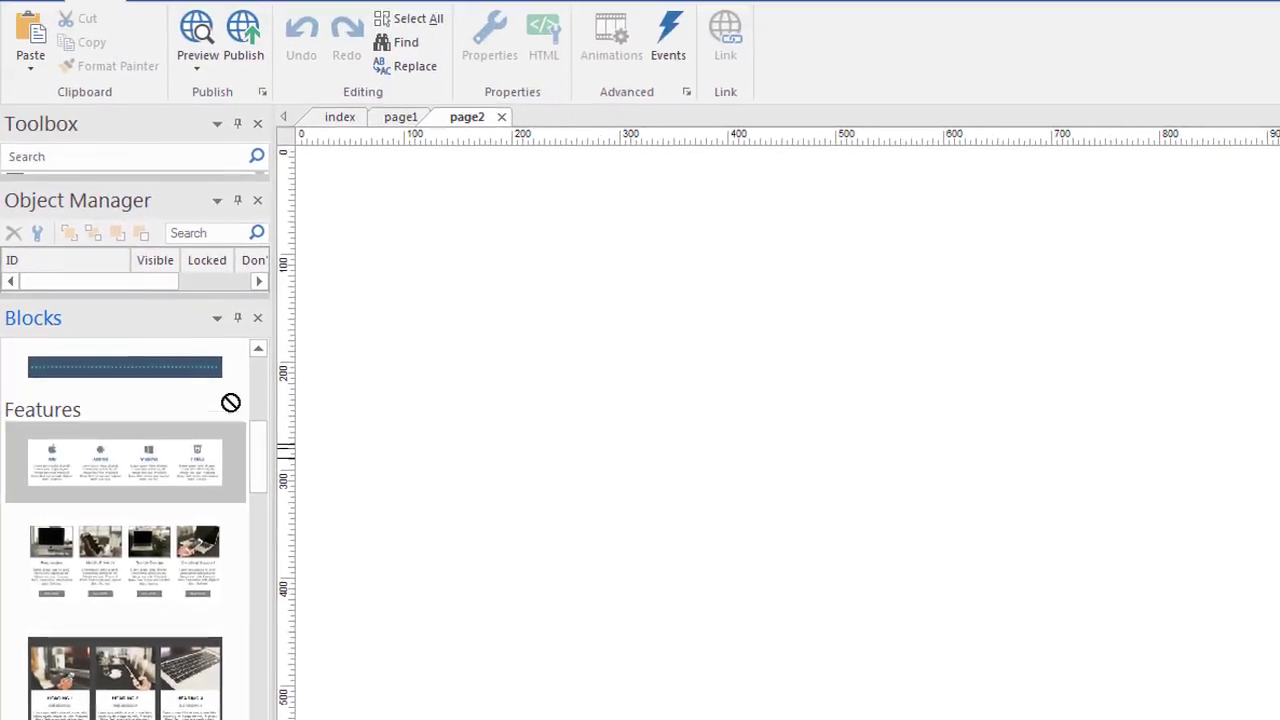
{"action": "left_click_drag", "start_coordinate": [420, 370], "coordinate": [422, 372]}
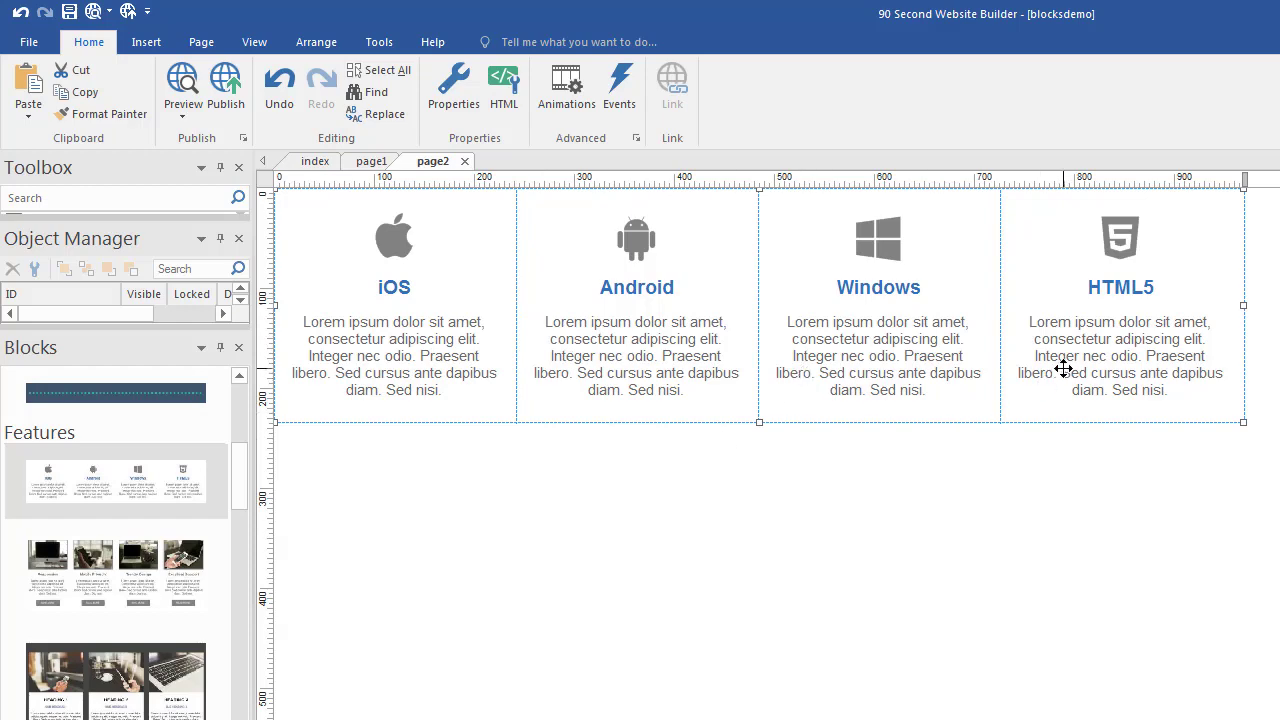
- Review the general properties of the features block's layout grid and leave the dialog without changes
{"action": "double_click", "coordinate": [1223, 411]}
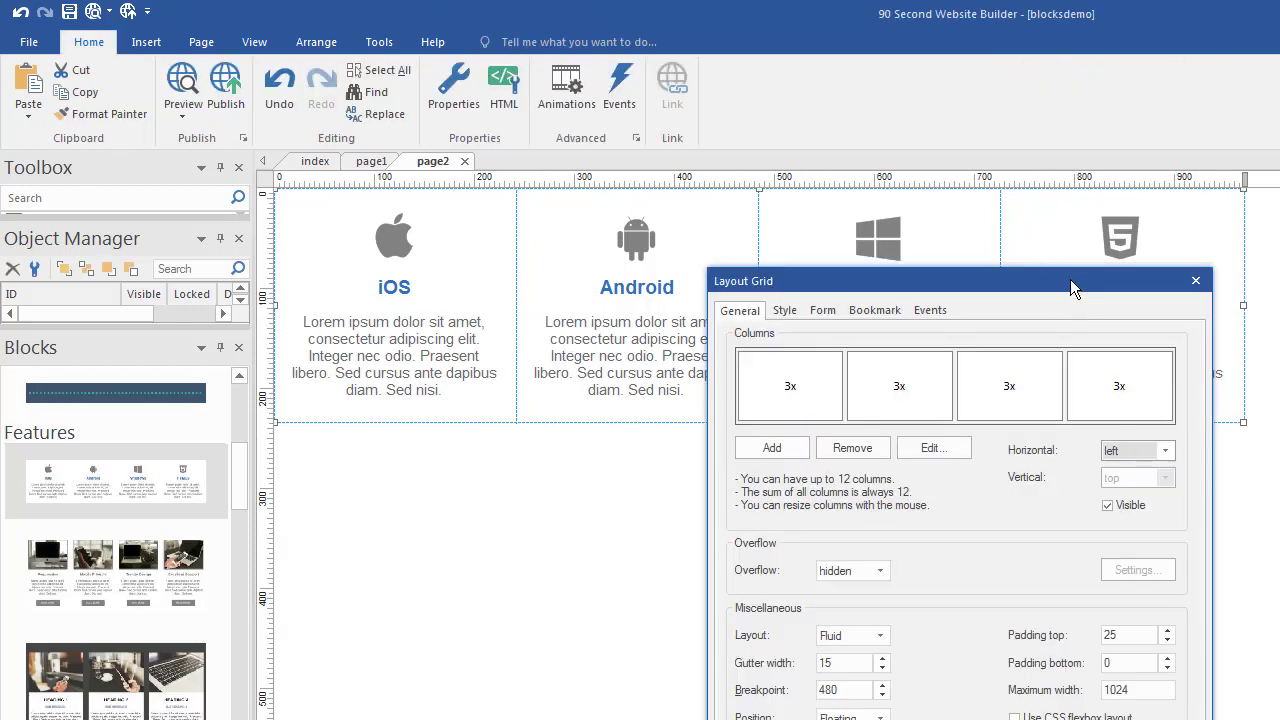
{"action": "left_click_drag", "start_coordinate": [1070, 281], "coordinate": [774, 192]}
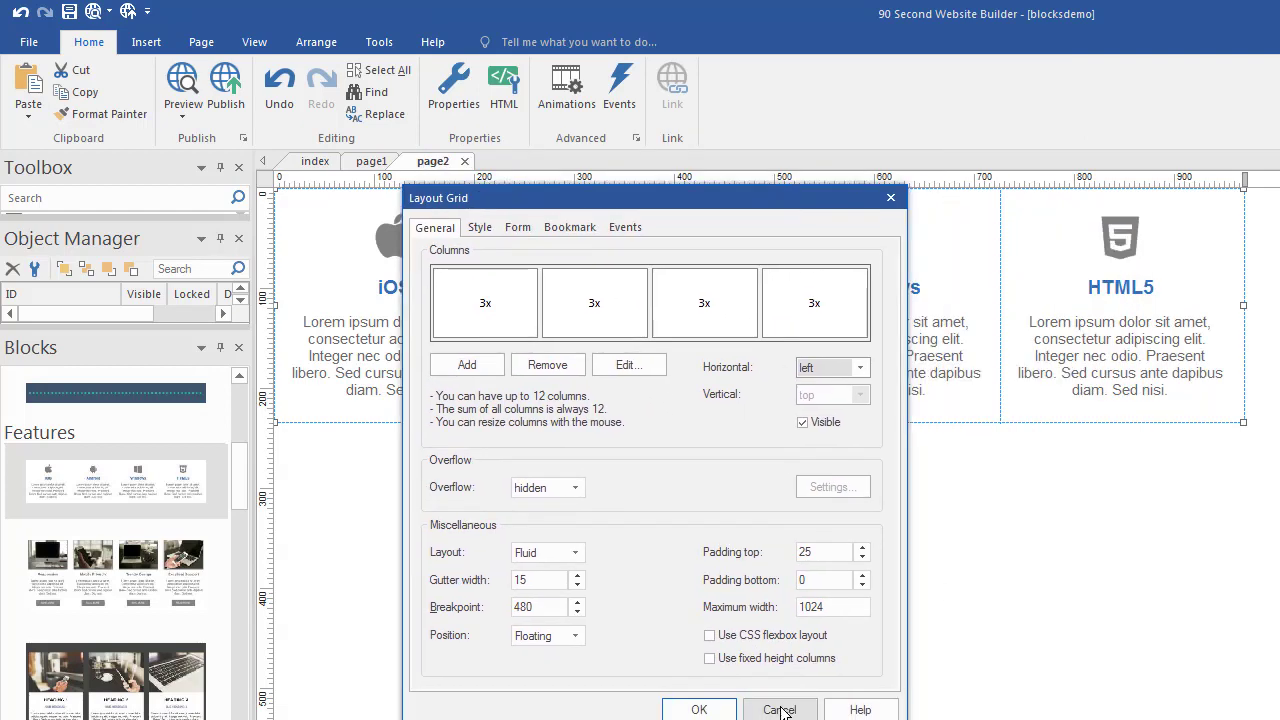
{"action": "left_click", "coordinate": [781, 711]}
- Delete the icon and the placeholder paragraph from the Windows column of the features block
{"action": "left_click", "coordinate": [430, 341]}
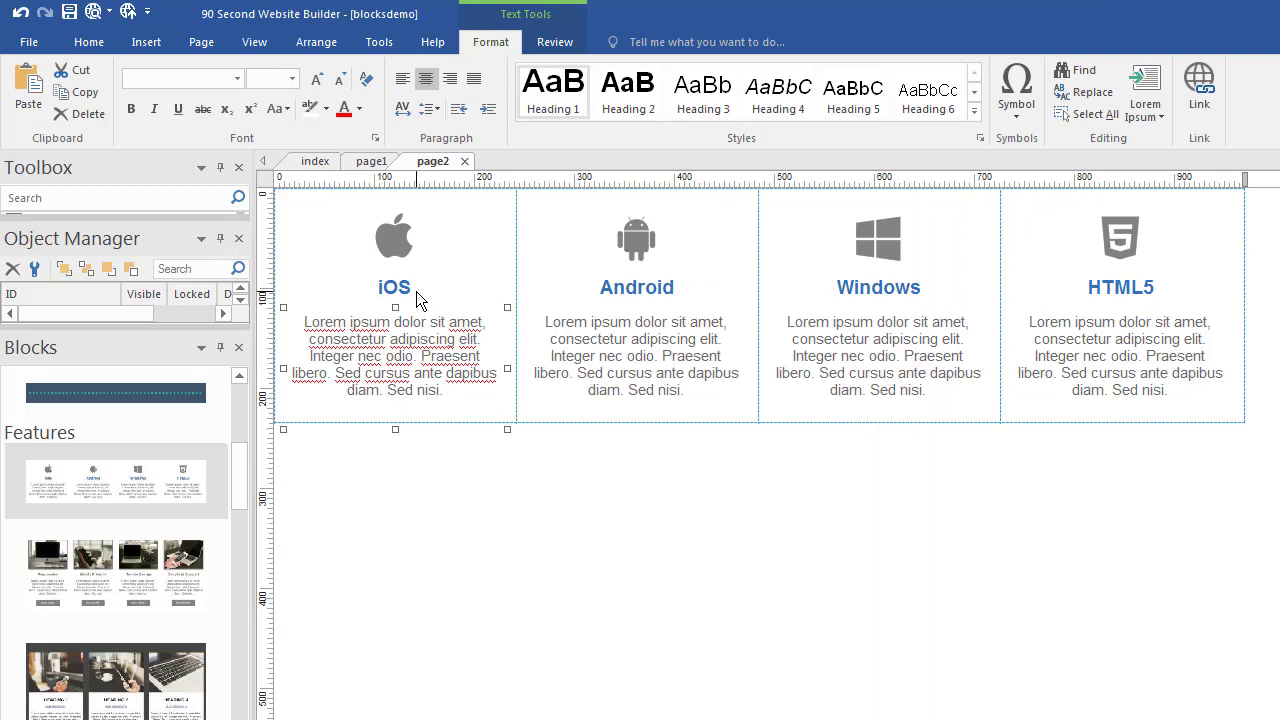
{"action": "left_click", "coordinate": [862, 228]}
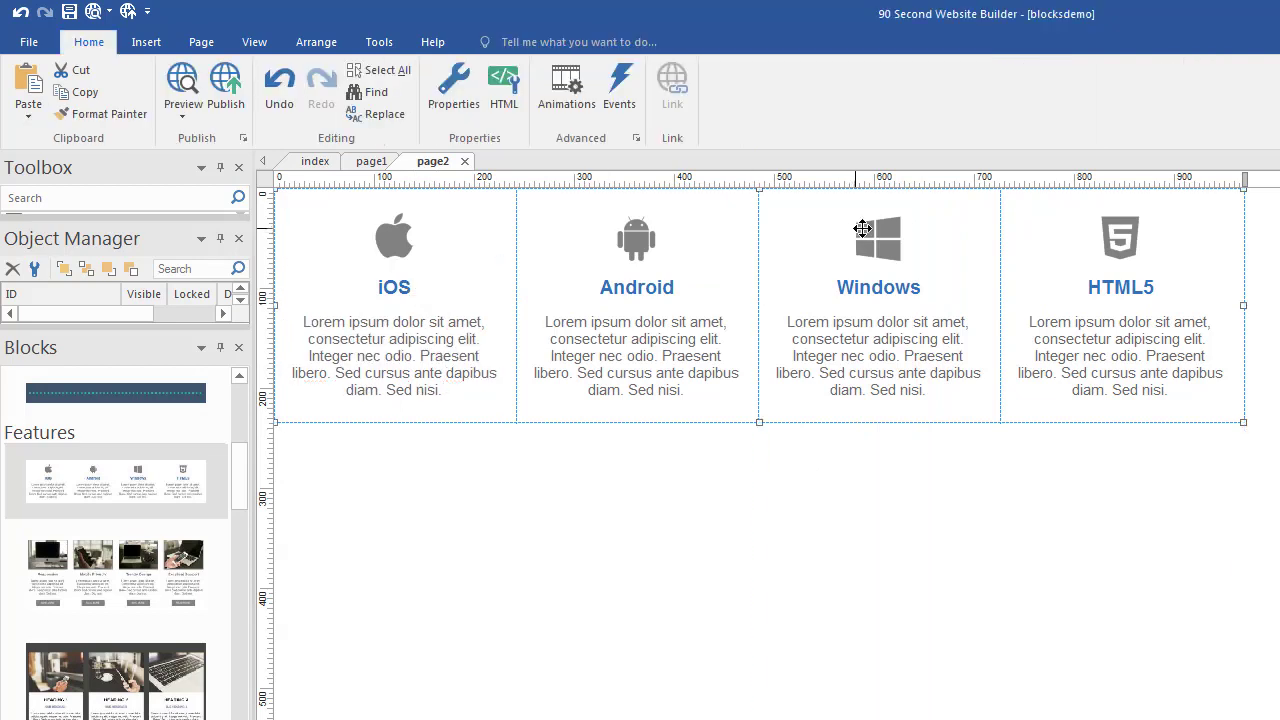
{"action": "left_click", "coordinate": [891, 236]}
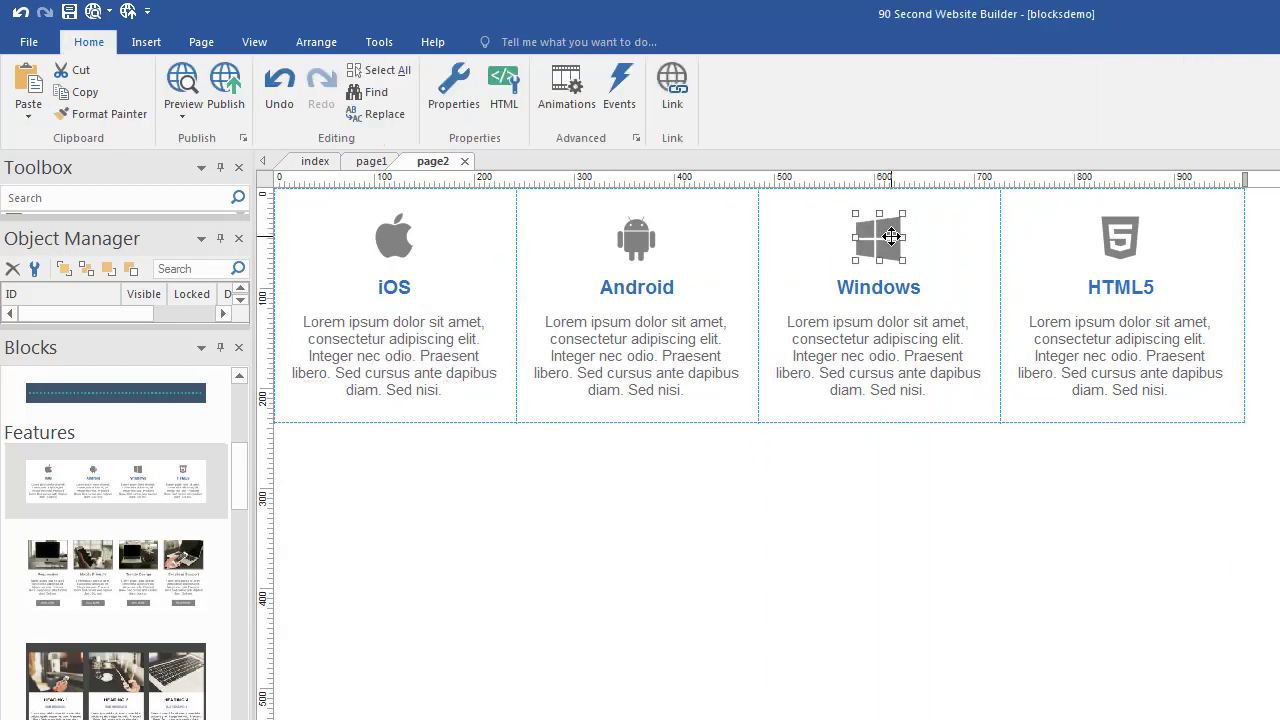
{"action": "key", "text": "Delete"}
{"action": "left_click", "coordinate": [864, 308]}
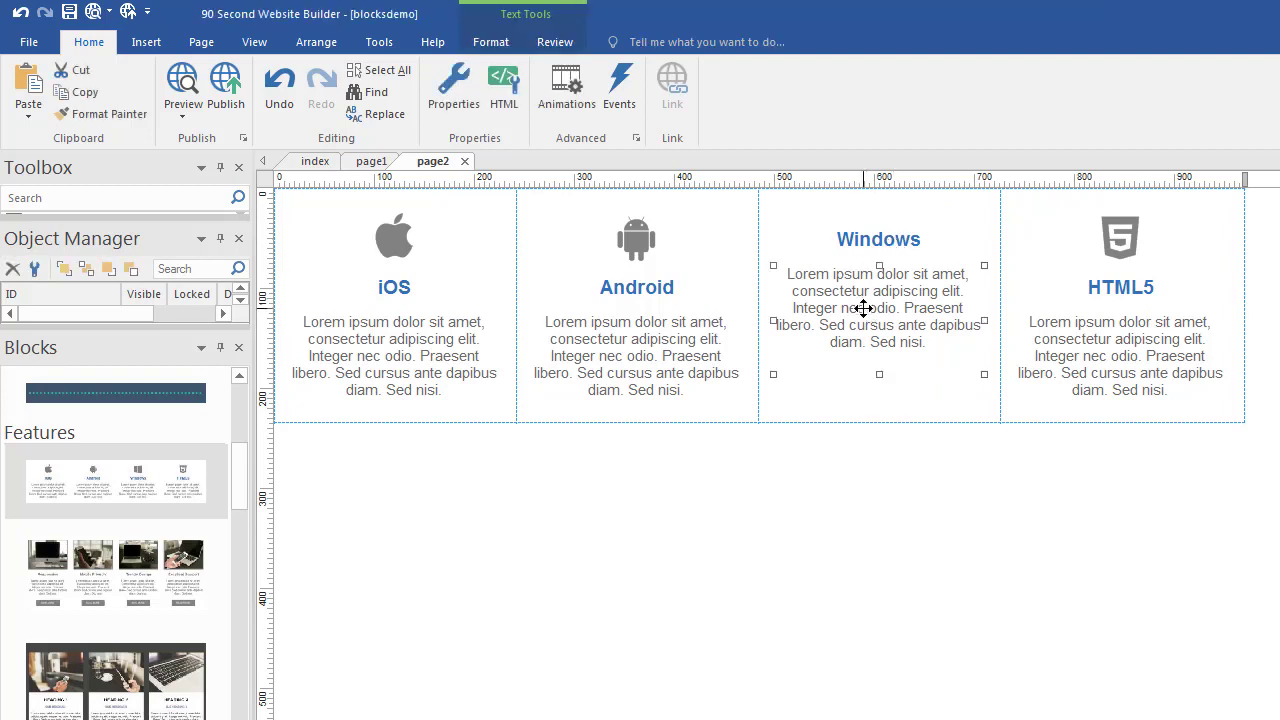
{"action": "key", "text": "Delete"}
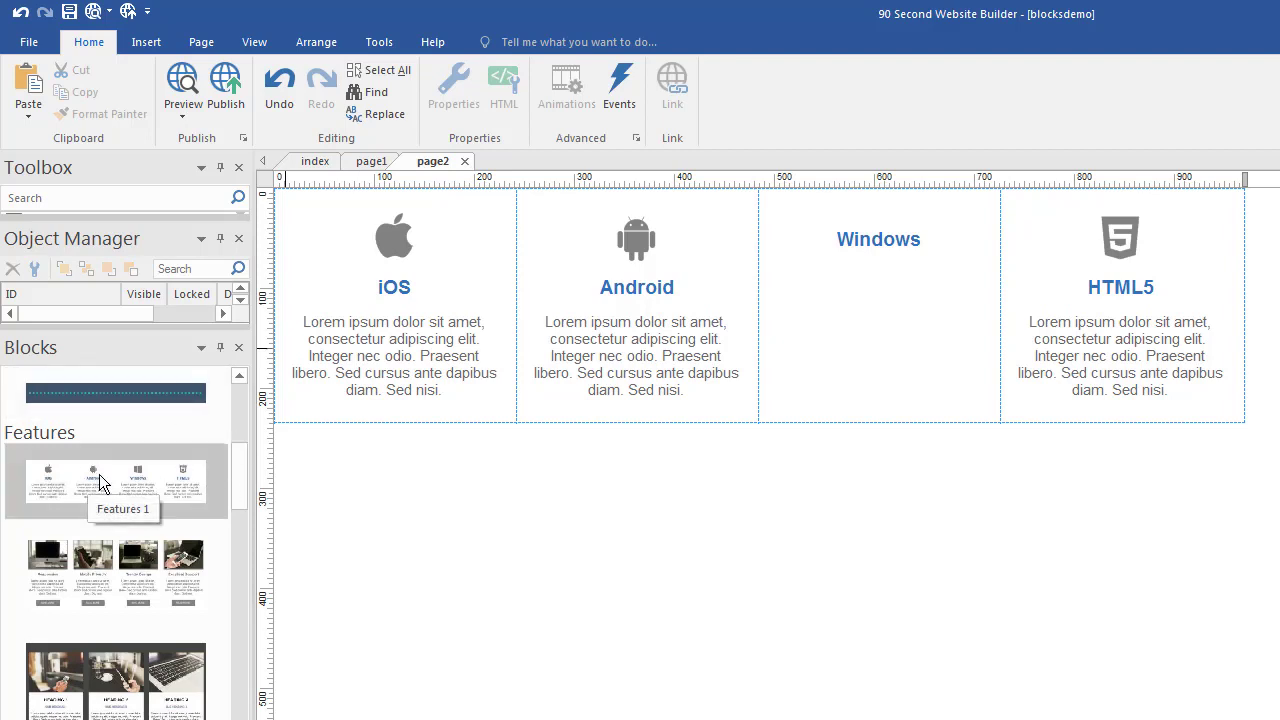
- Delete the placeholder paragraph from the Android column of the features block
{"action": "left_click", "coordinate": [638, 343]}
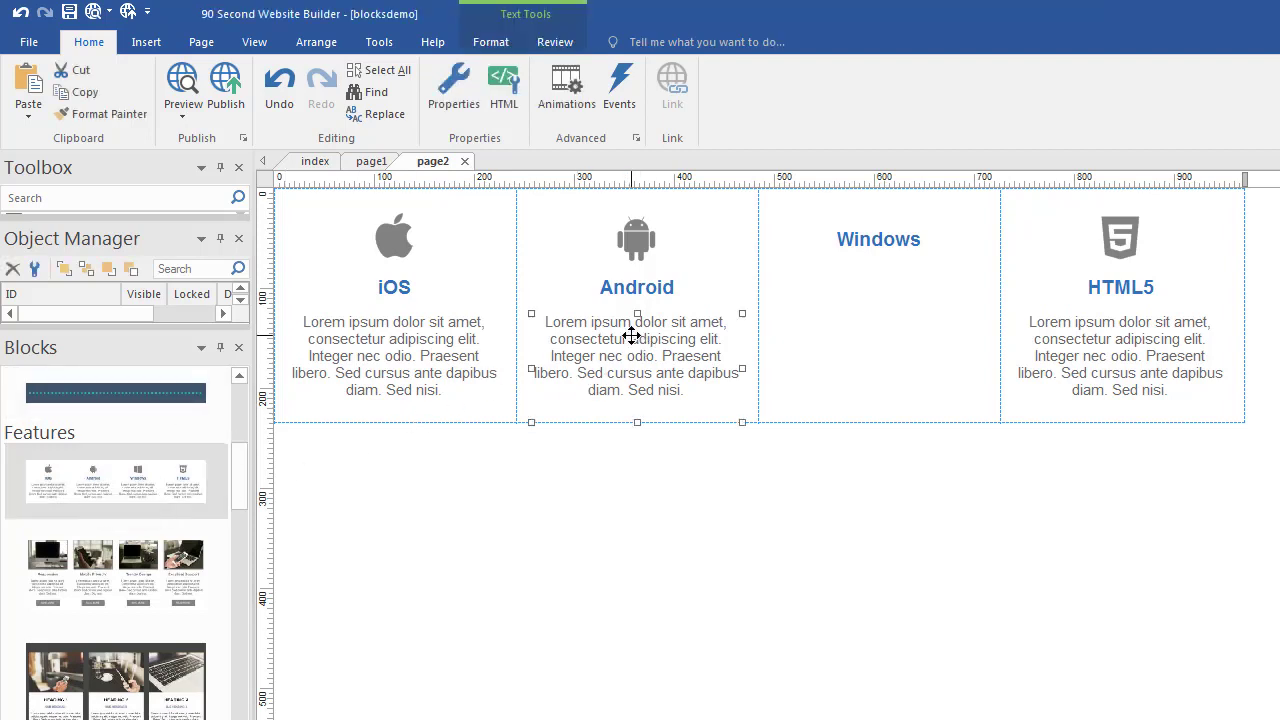
{"action": "key", "text": "Delete"}
{"action": "left_click", "coordinate": [672, 287]}
{"action": "left_click", "coordinate": [629, 234]}
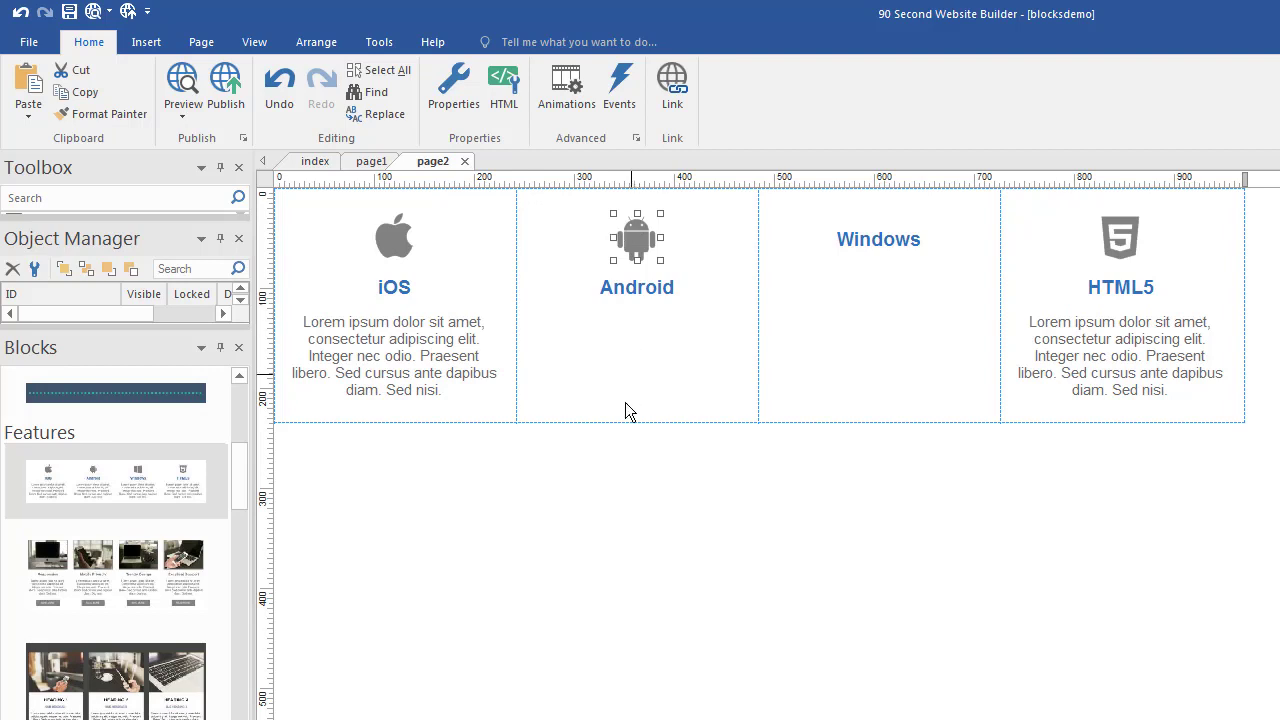
{"action": "left_click", "coordinate": [615, 455]}
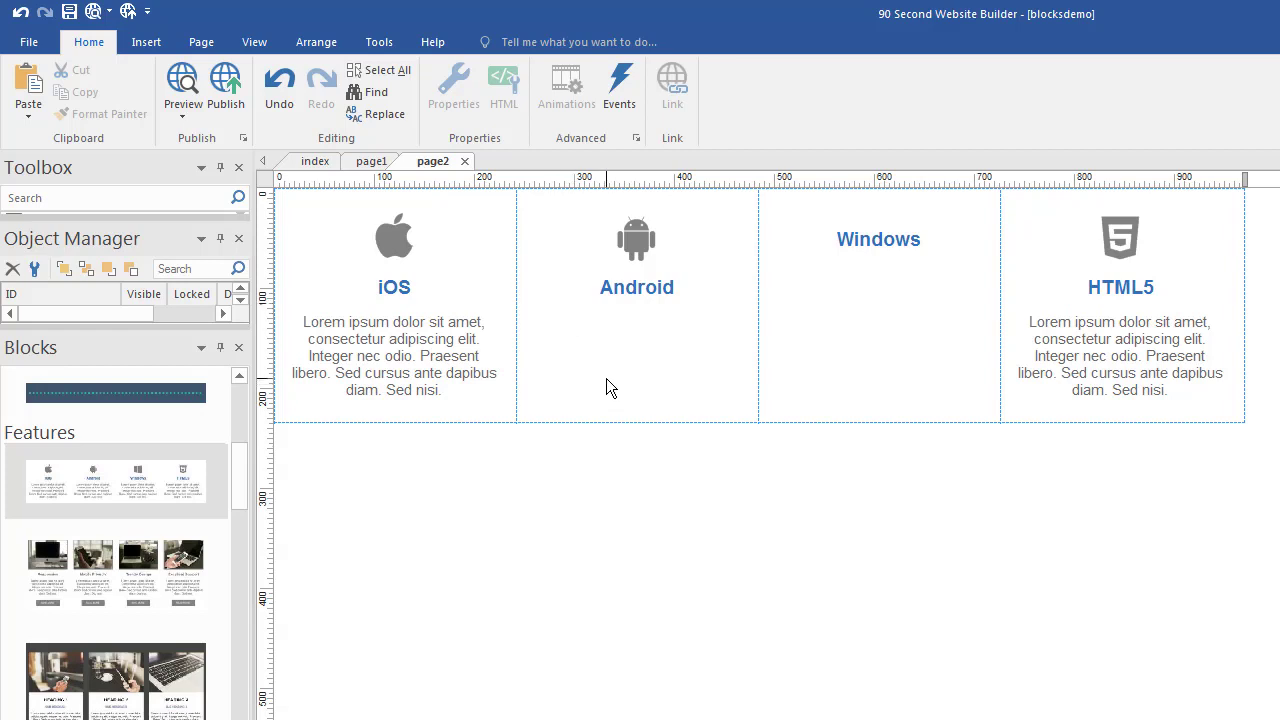
- Locate the Save As Block option for the customized layout grid without running it
{"action": "right_click", "coordinate": [537, 350]}
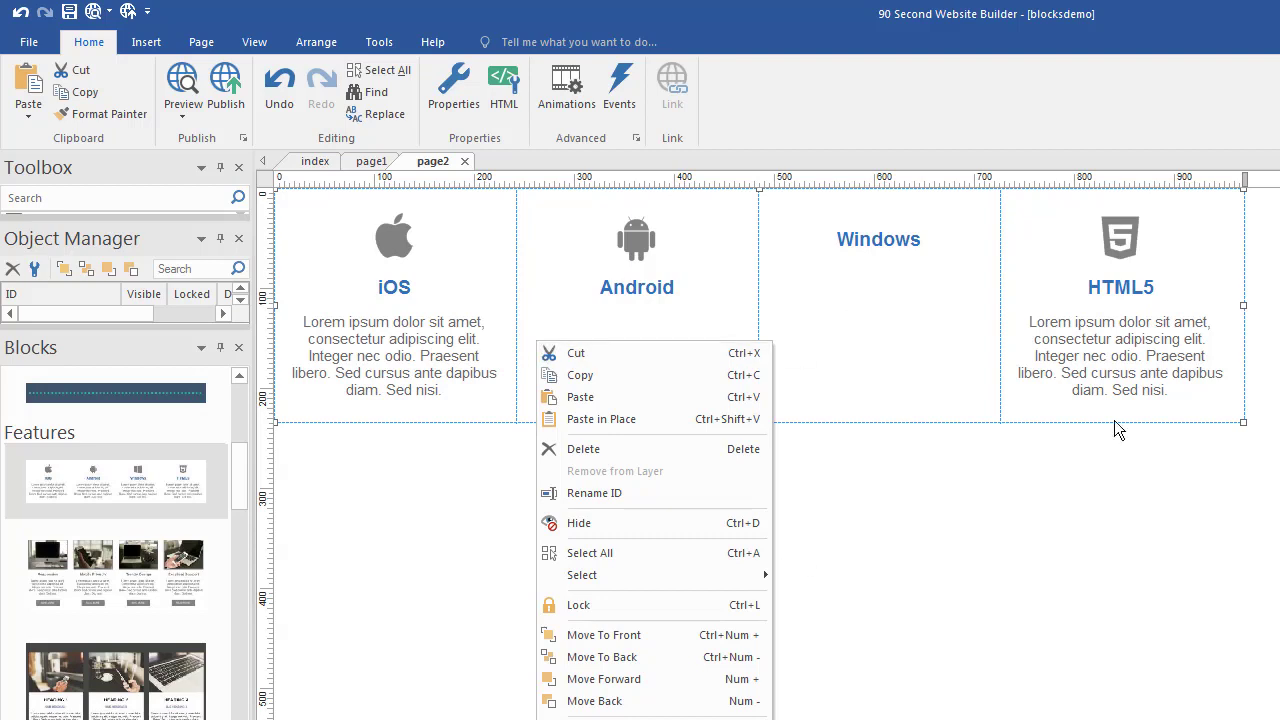
{"action": "left_click", "coordinate": [1268, 120]}
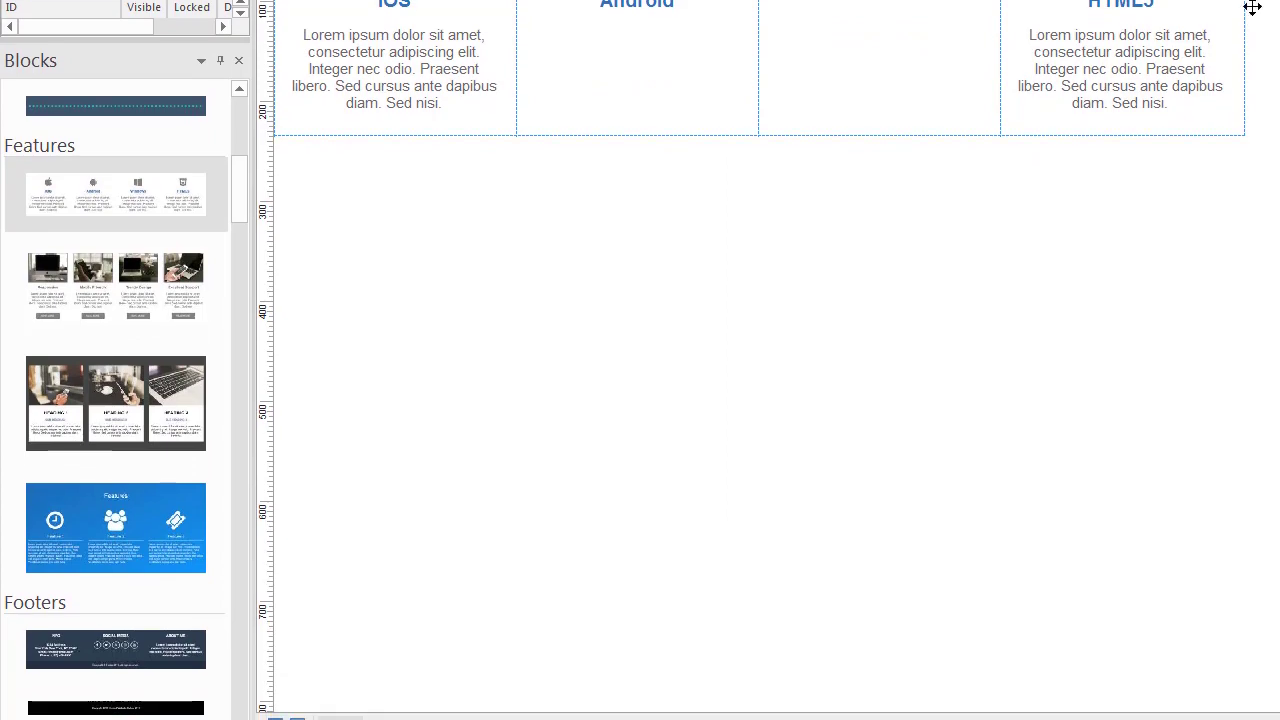
{"action": "right_click", "coordinate": [545, 48]}
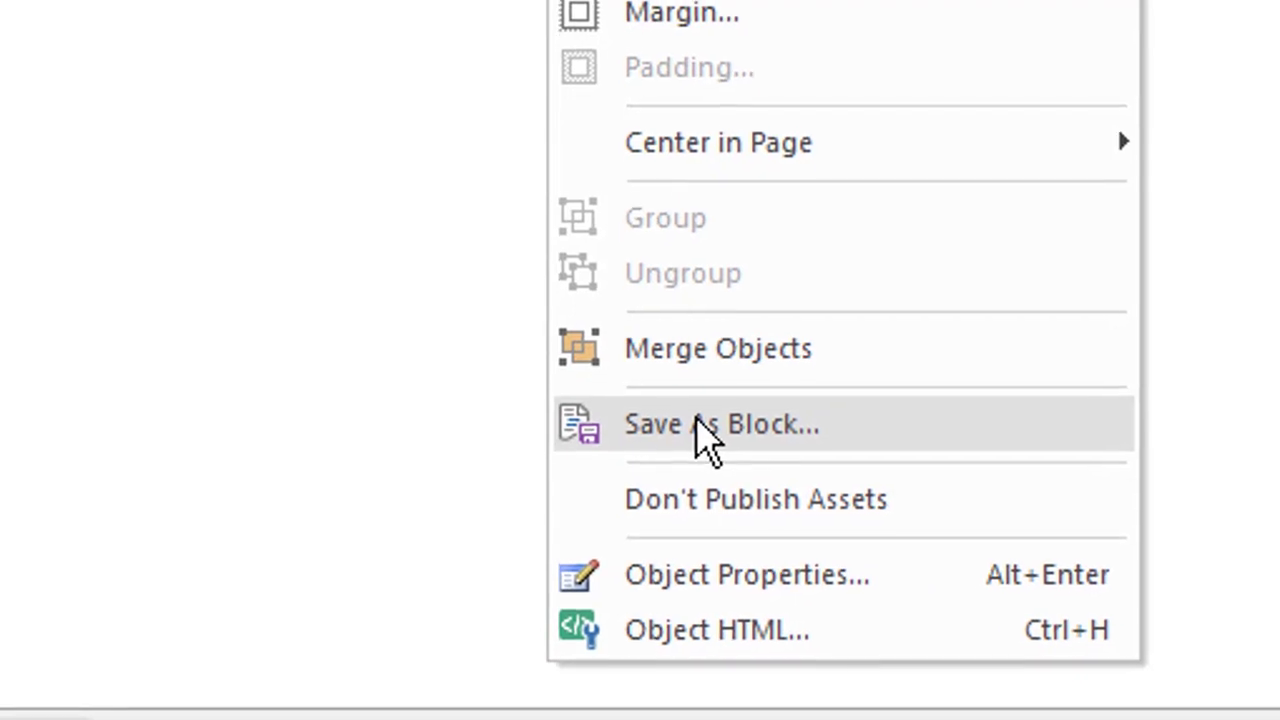
{"action": "key", "text": "Escape"}
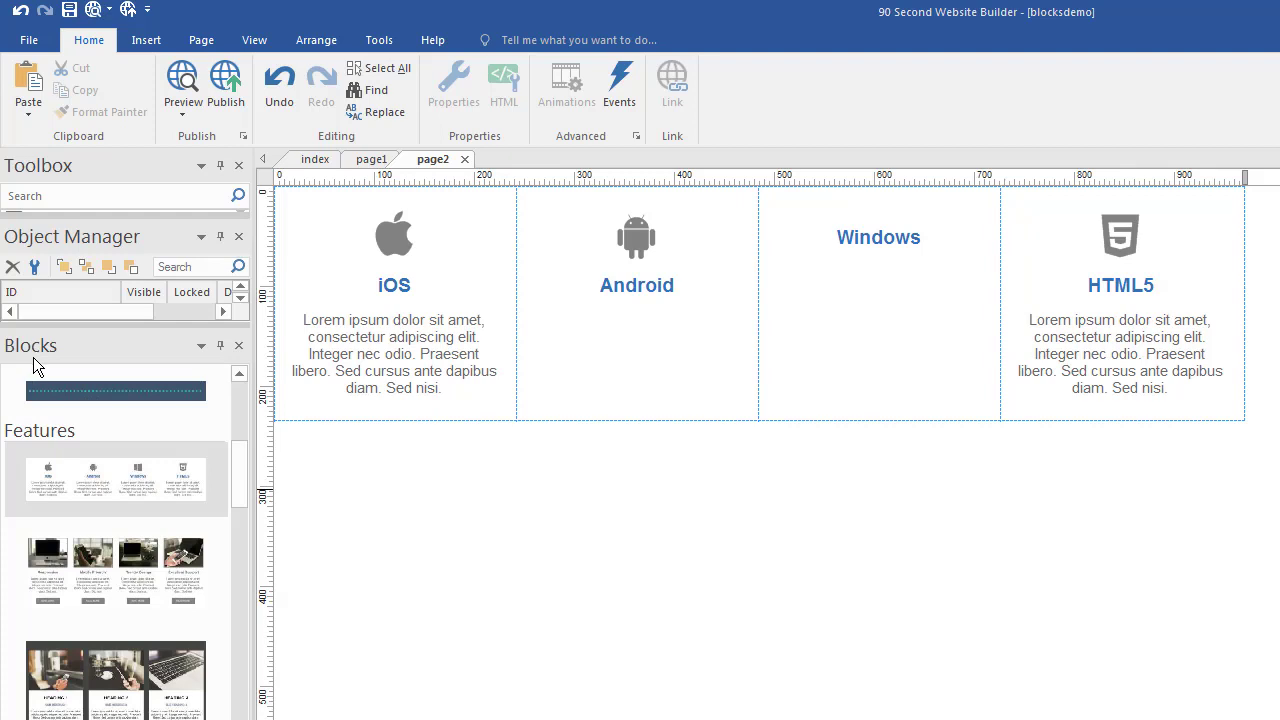
- Delete the entire features layout grid from page2
{"action": "left_click_drag", "start_coordinate": [240, 476], "coordinate": [320, 463]}
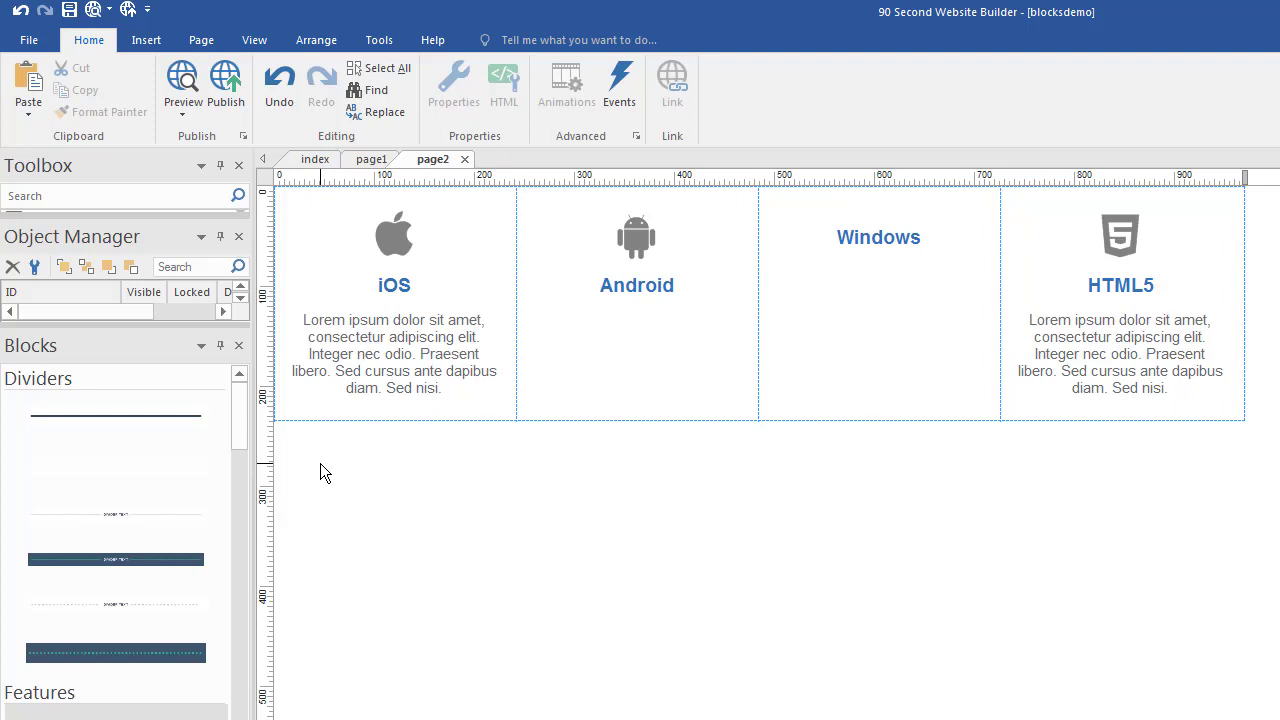
{"action": "left_click", "coordinate": [760, 412]}
{"action": "key", "text": "Delete"}
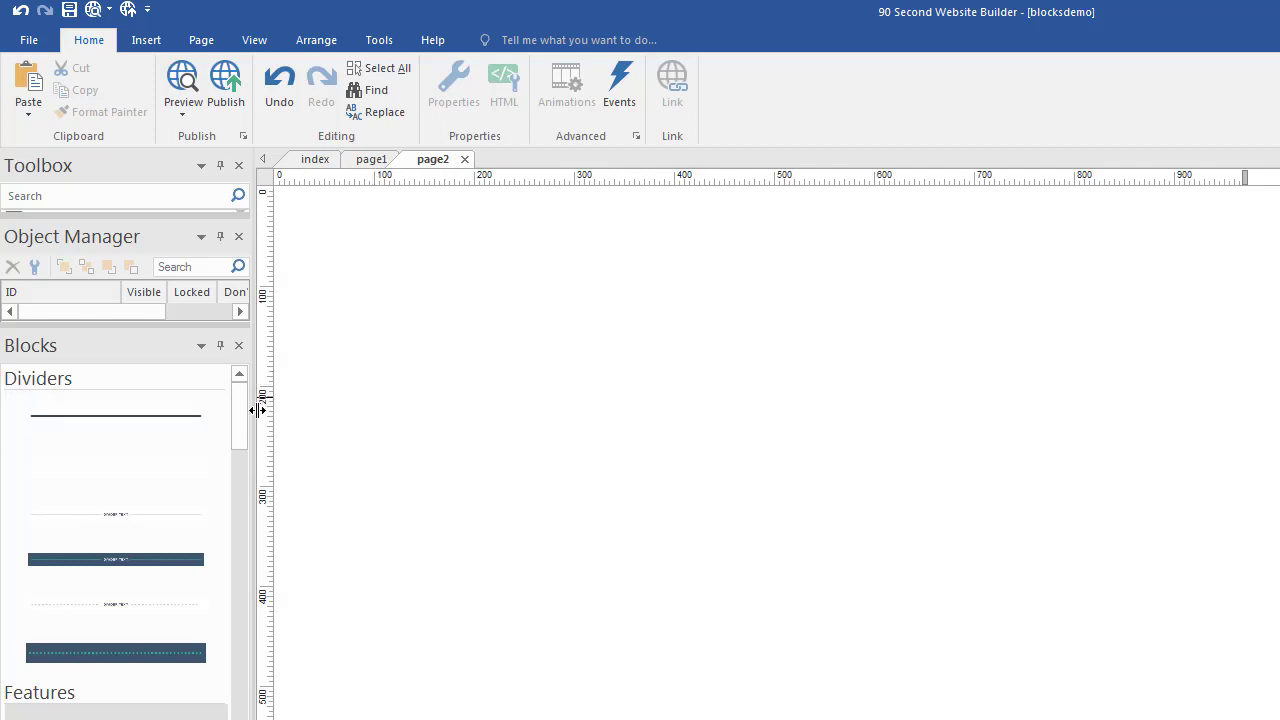
- Insert the first Headers block, with the website logo text and horizontal menu, at the top of page2
{"action": "left_click_drag", "start_coordinate": [240, 400], "coordinate": [206, 657]}
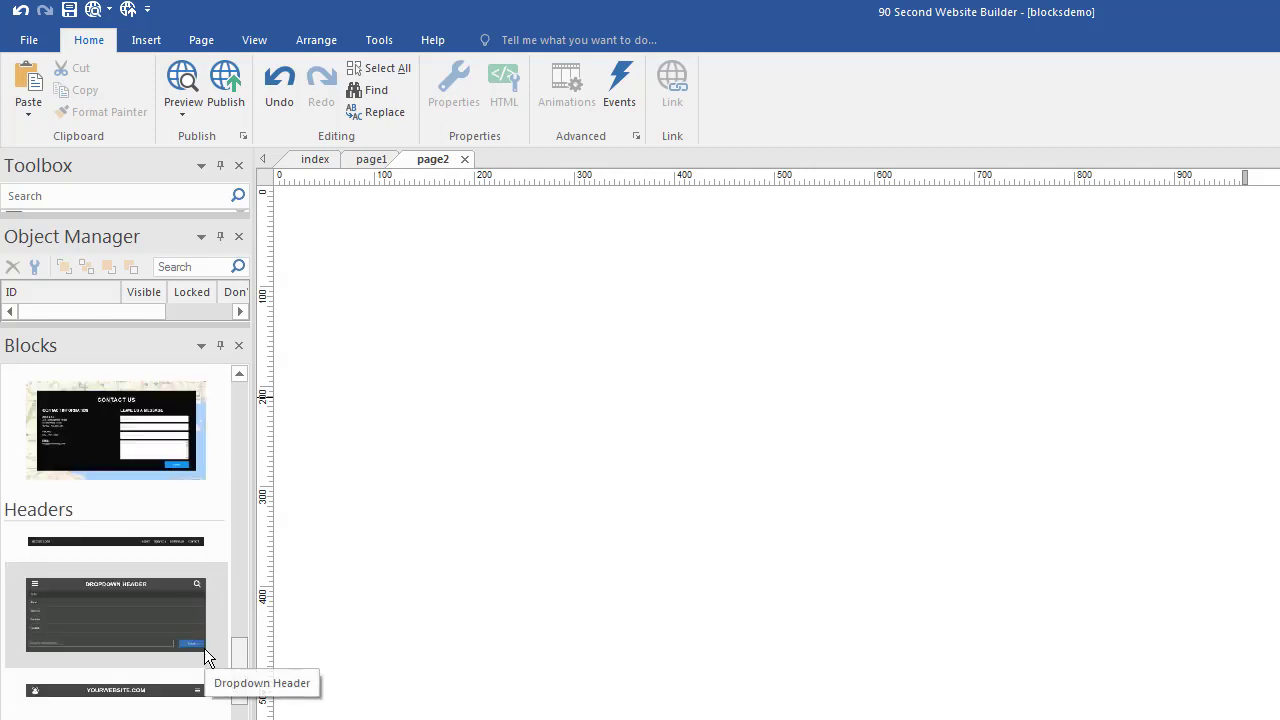
{"action": "left_click_drag", "start_coordinate": [85, 539], "coordinate": [407, 450]}
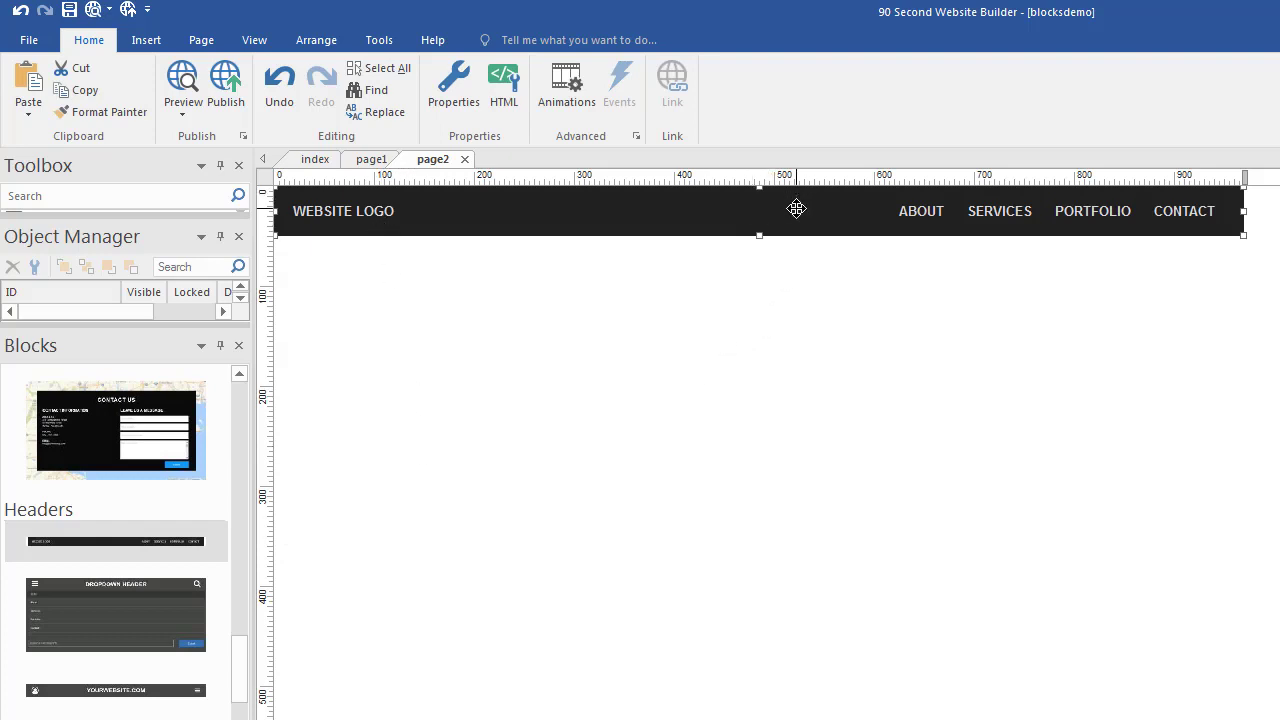
- Review the page header's General, Style, Box Shadow, Events and CSS3 Animation settings and leave the dialog without changes
{"action": "double_click", "coordinate": [489, 230]}
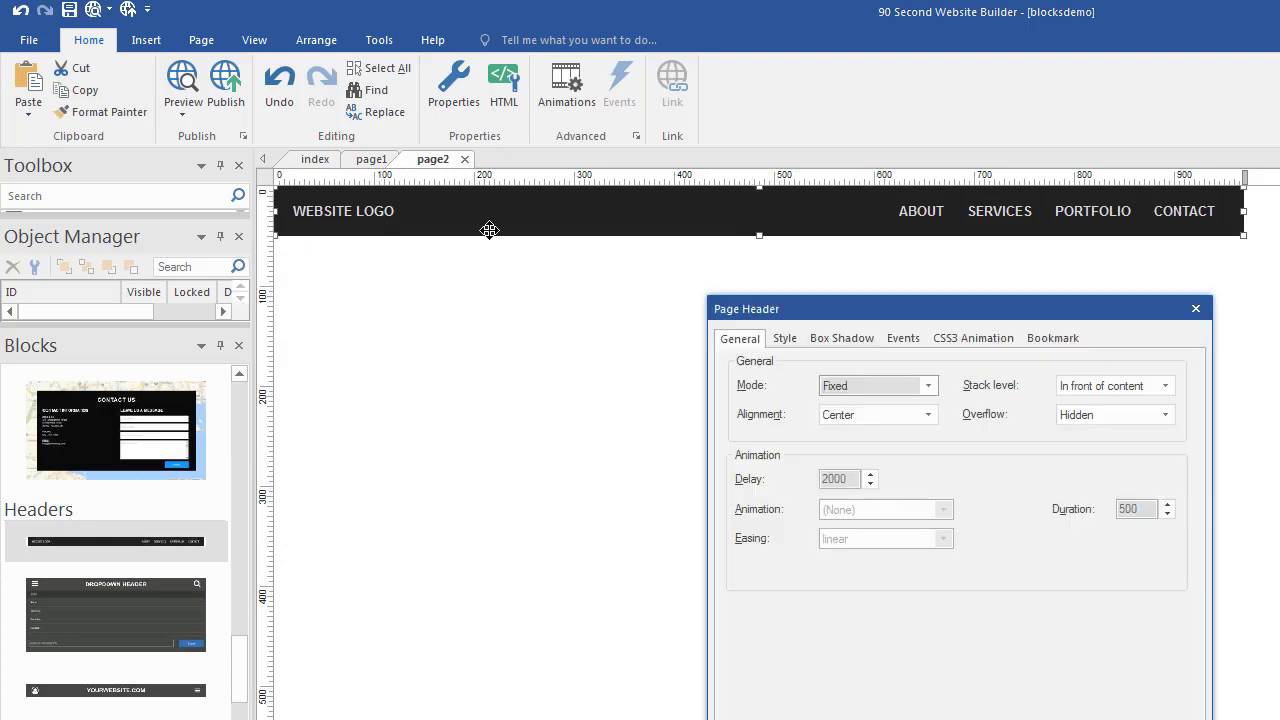
{"action": "left_click_drag", "start_coordinate": [878, 314], "coordinate": [763, 287]}
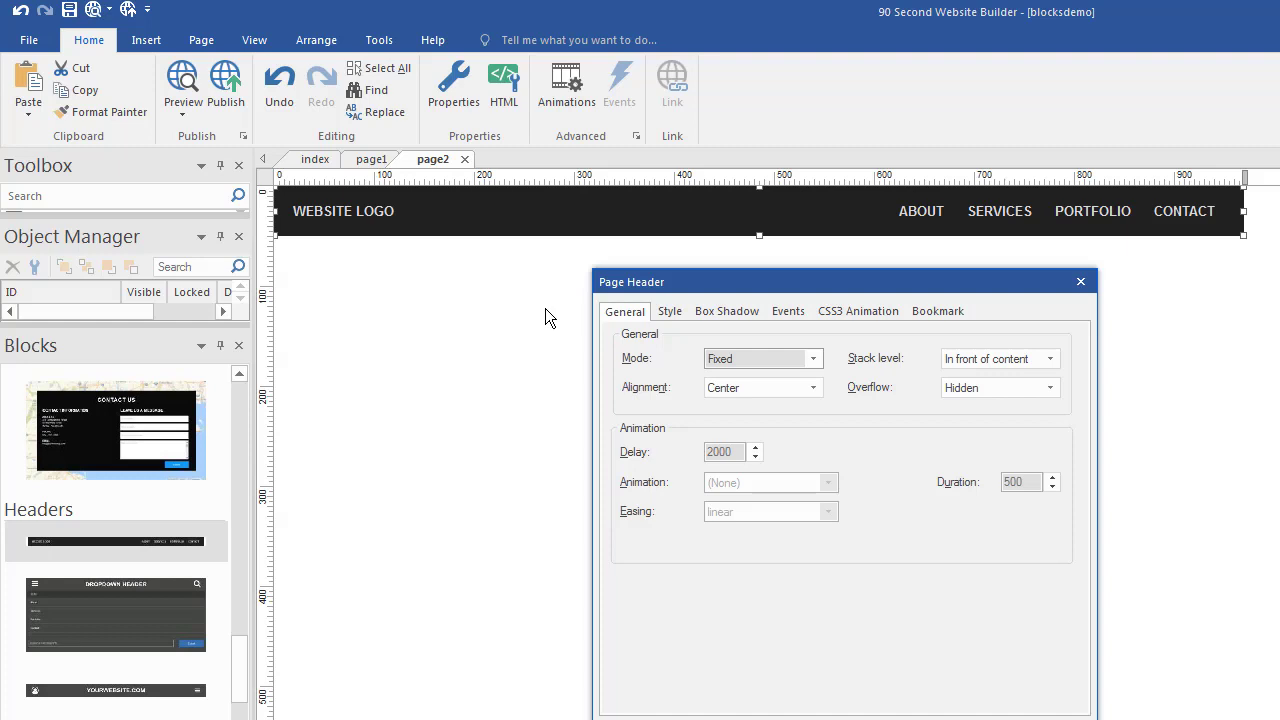
{"action": "left_click", "coordinate": [668, 313]}
{"action": "left_click_drag", "start_coordinate": [787, 282], "coordinate": [746, 279]}
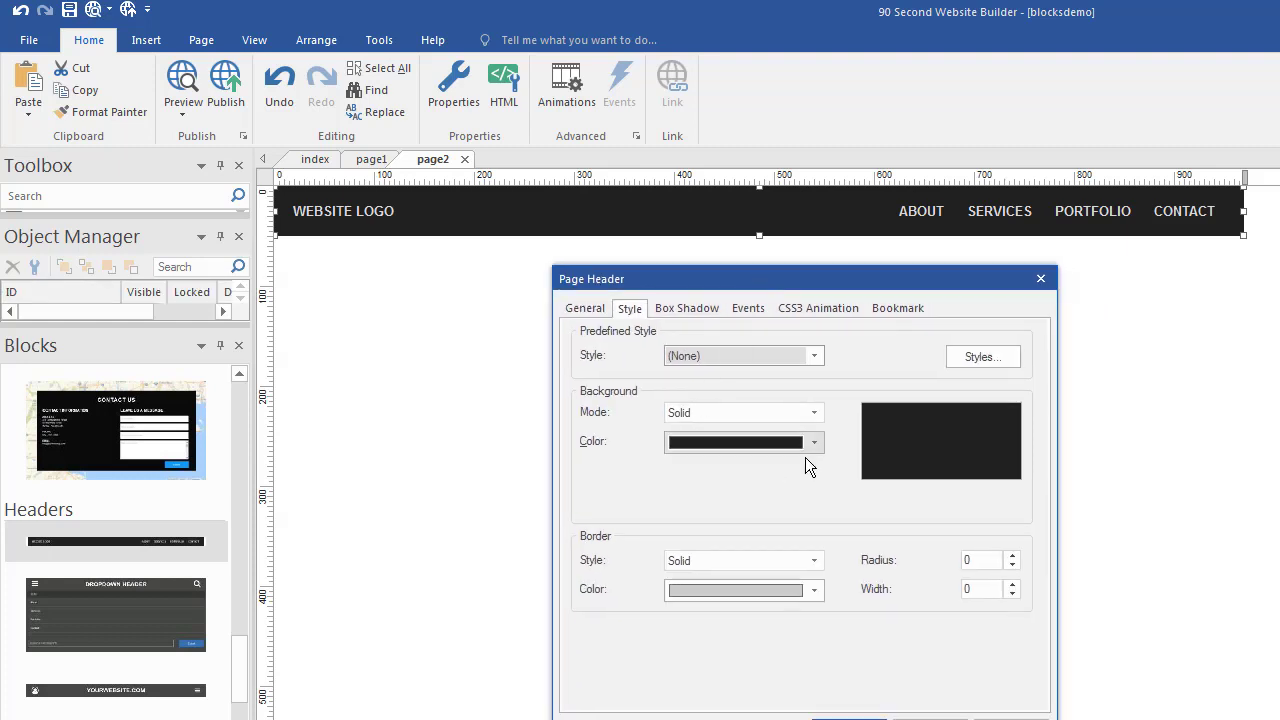
{"action": "left_click", "coordinate": [690, 310]}
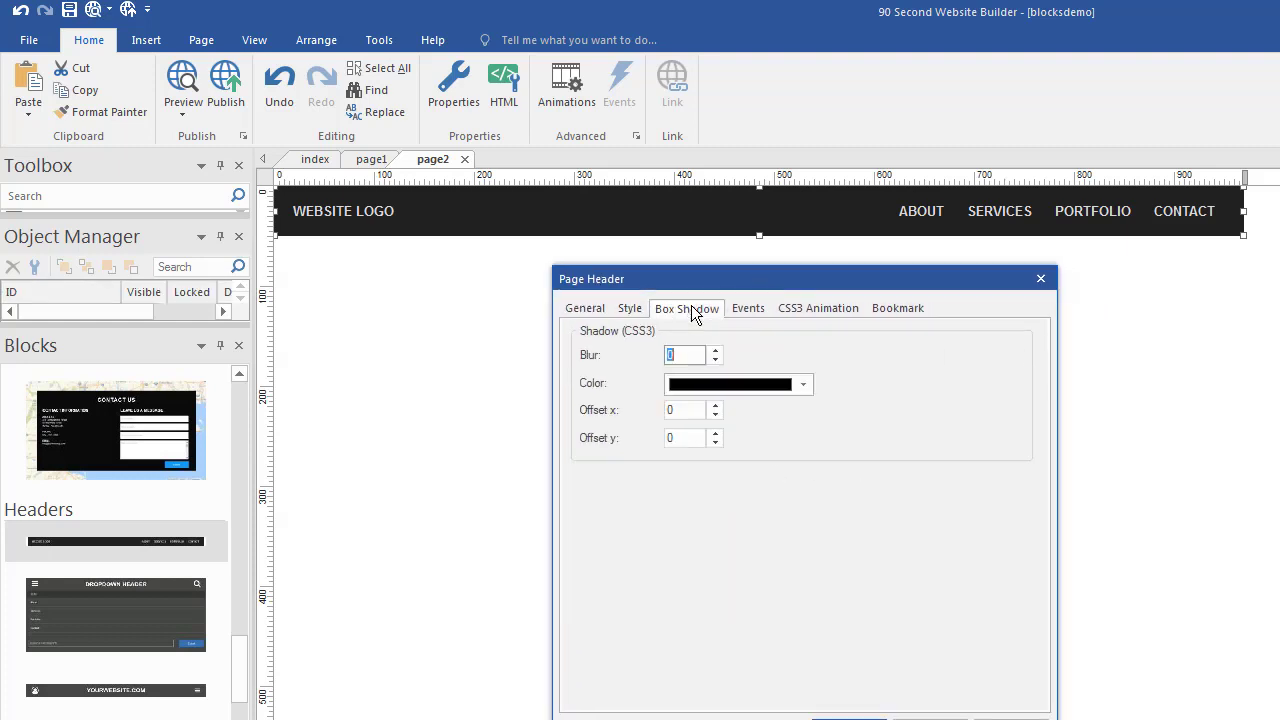
{"action": "left_click", "coordinate": [736, 310]}
{"action": "left_click", "coordinate": [787, 311]}
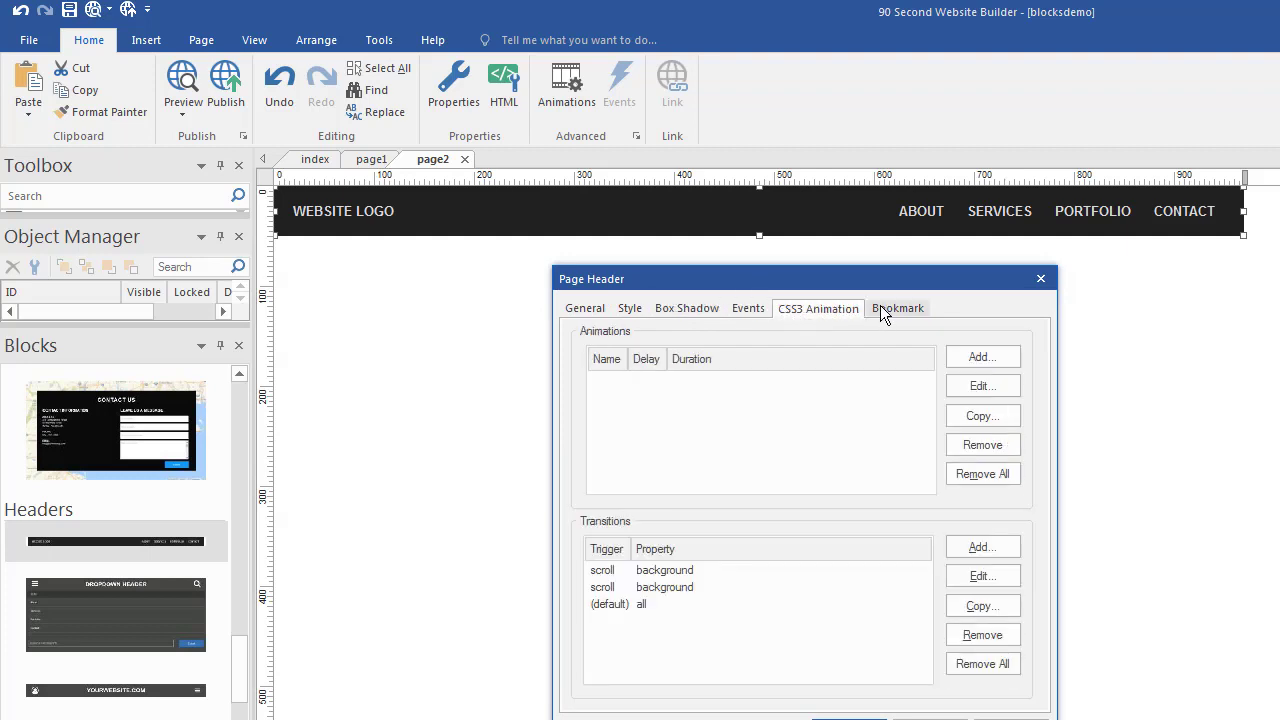
{"action": "left_click_drag", "start_coordinate": [836, 285], "coordinate": [710, 242]}
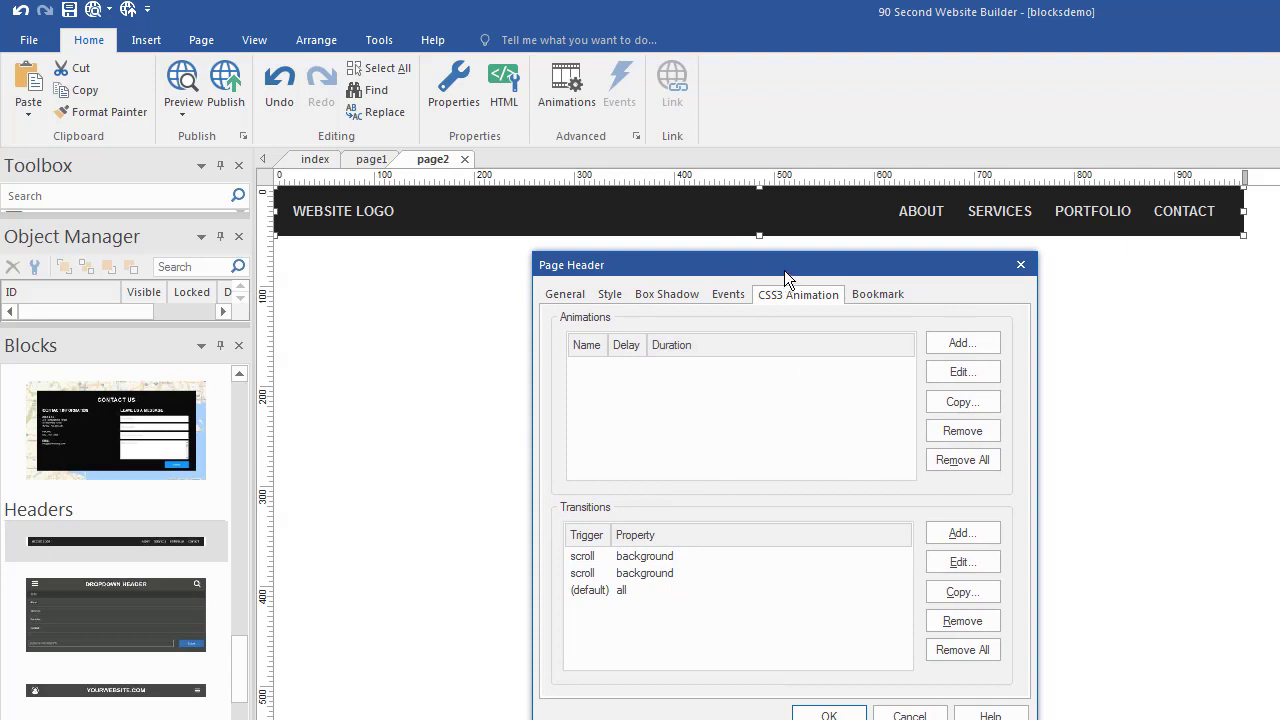
{"action": "left_click_drag", "start_coordinate": [784, 268], "coordinate": [722, 227]}
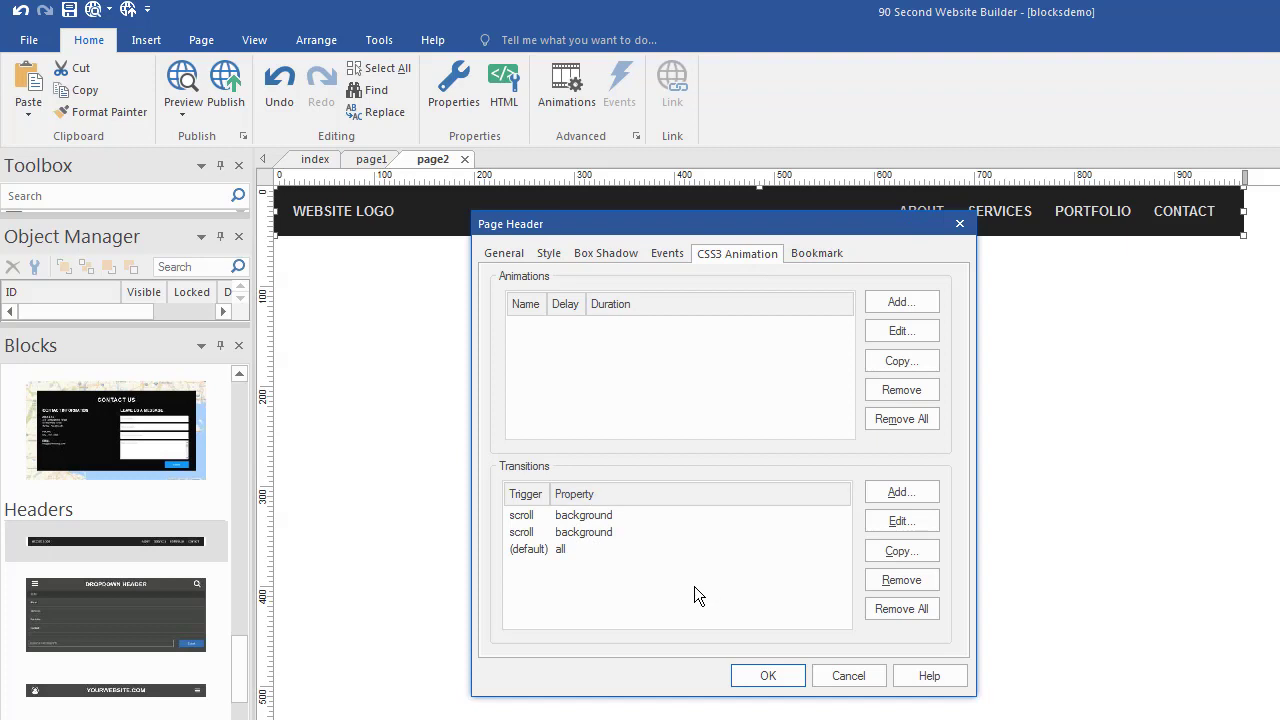
{"action": "left_click", "coordinate": [850, 677]}
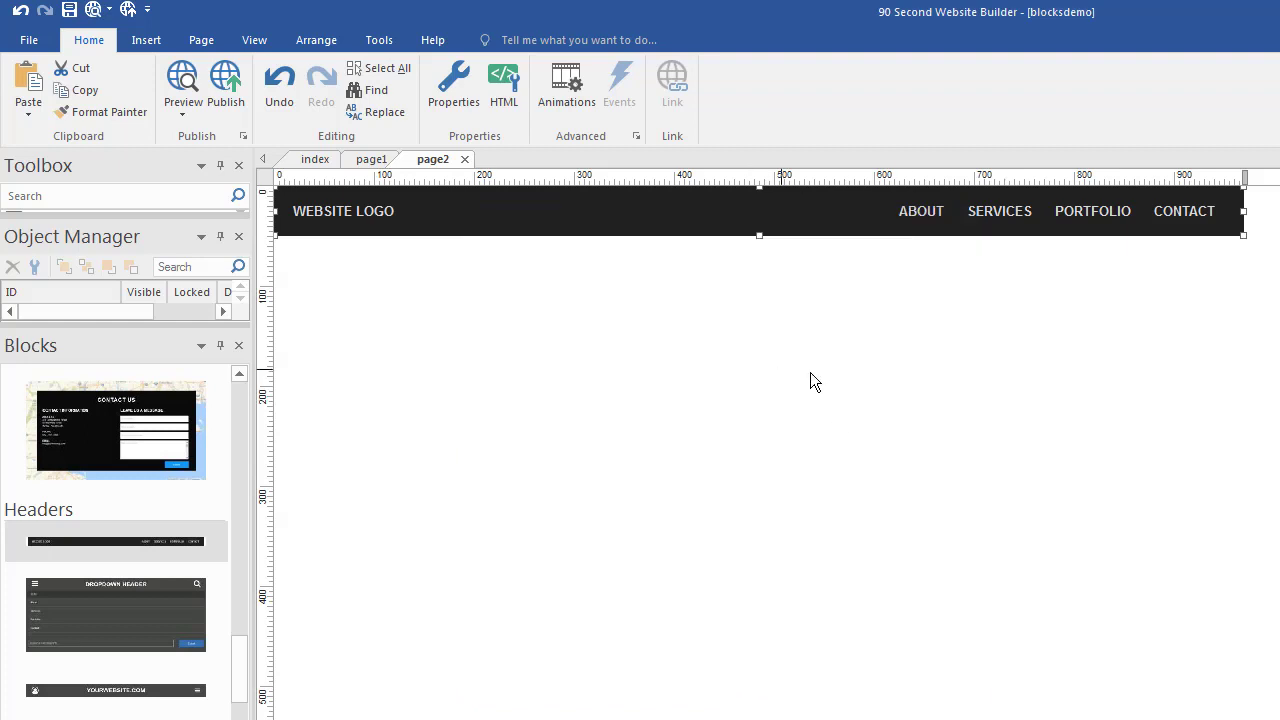
- Examine the header's separate parts by selecting the WEBSITE LOGO text and the navigation menu
{"action": "left_click", "coordinate": [345, 210]}
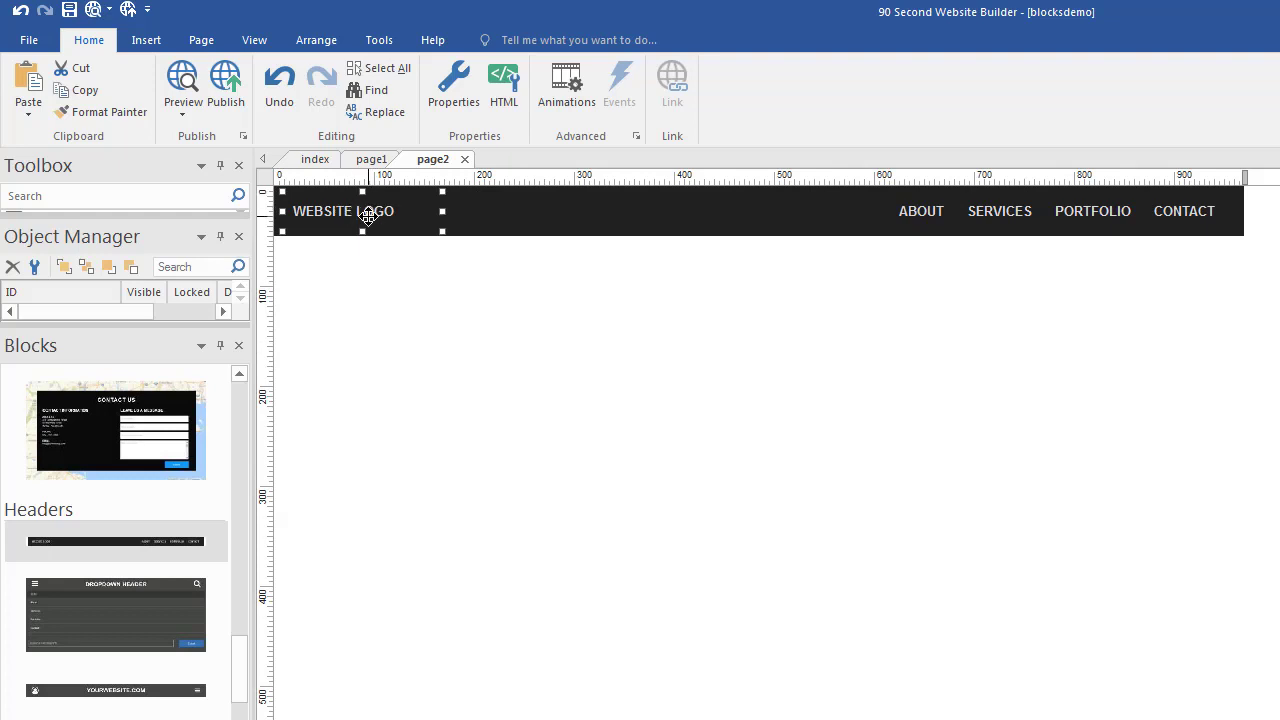
{"action": "left_click", "coordinate": [928, 211]}
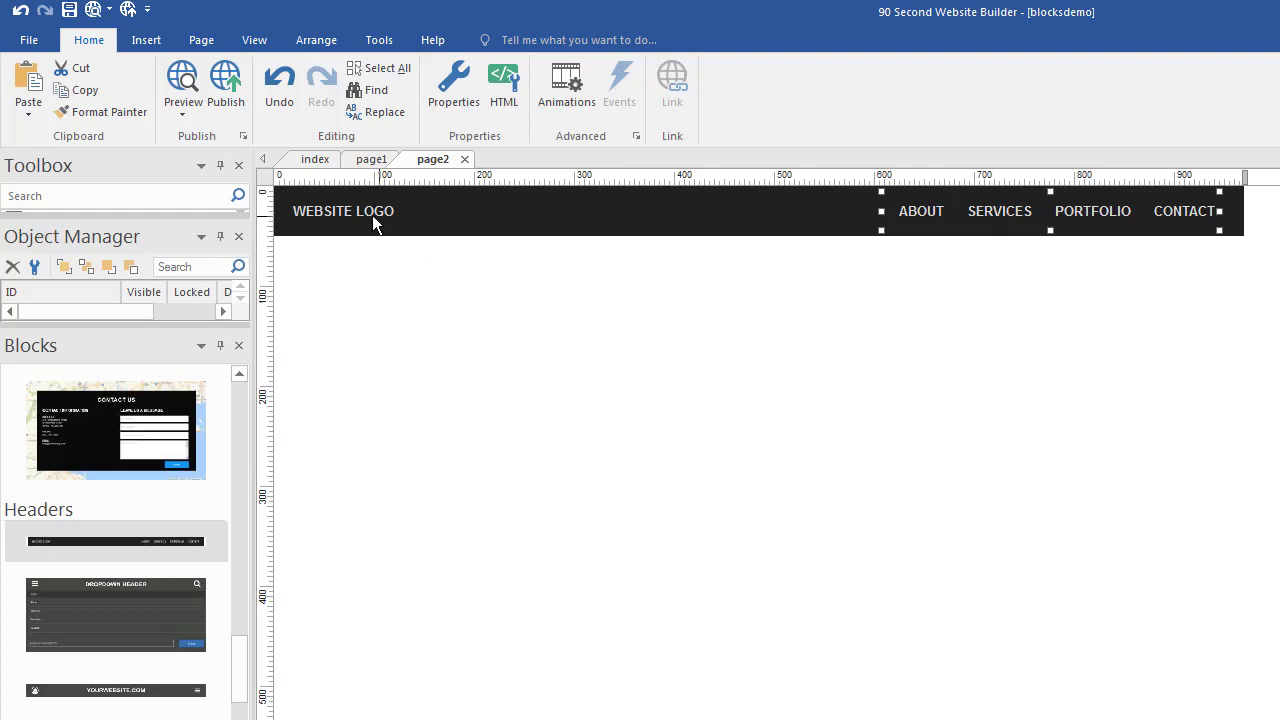
- Insert the blue Welcome Message intro block on page2 directly beneath the website logo header
{"action": "left_click", "coordinate": [569, 582]}
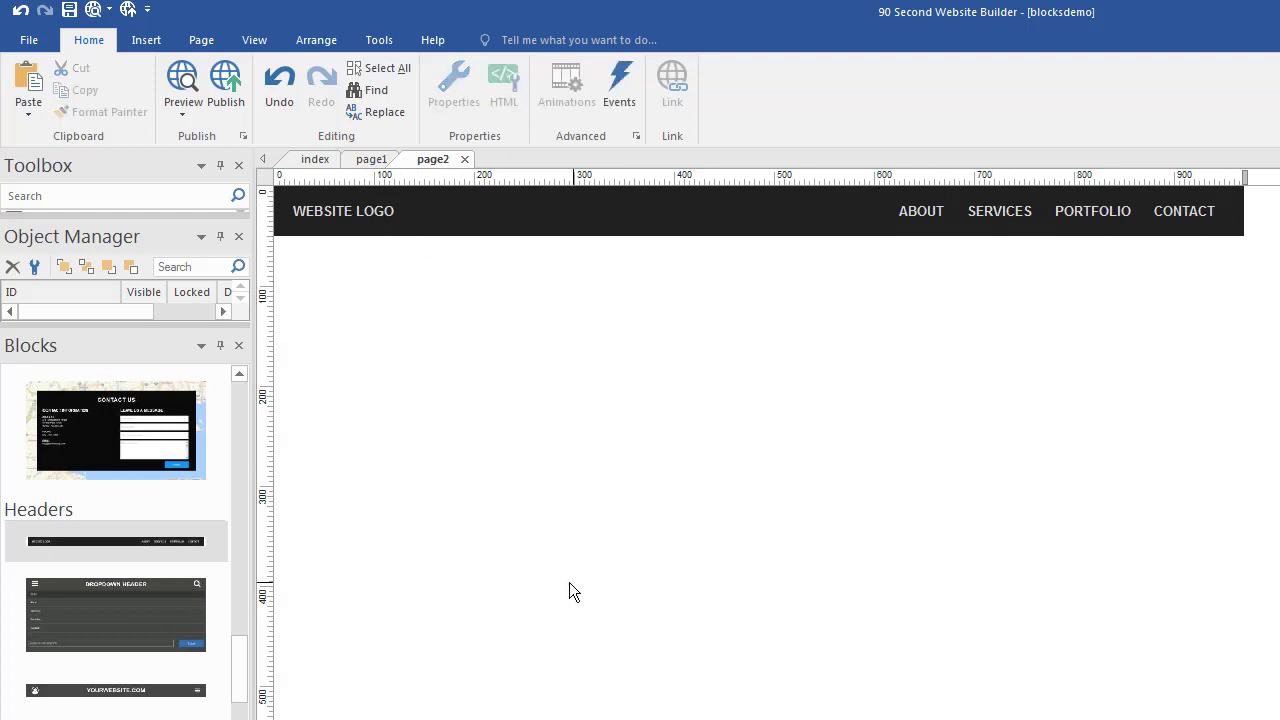
{"action": "left_click_drag", "start_coordinate": [241, 633], "coordinate": [237, 719]}
{"action": "left_click_drag", "start_coordinate": [34, 592], "coordinate": [446, 450]}
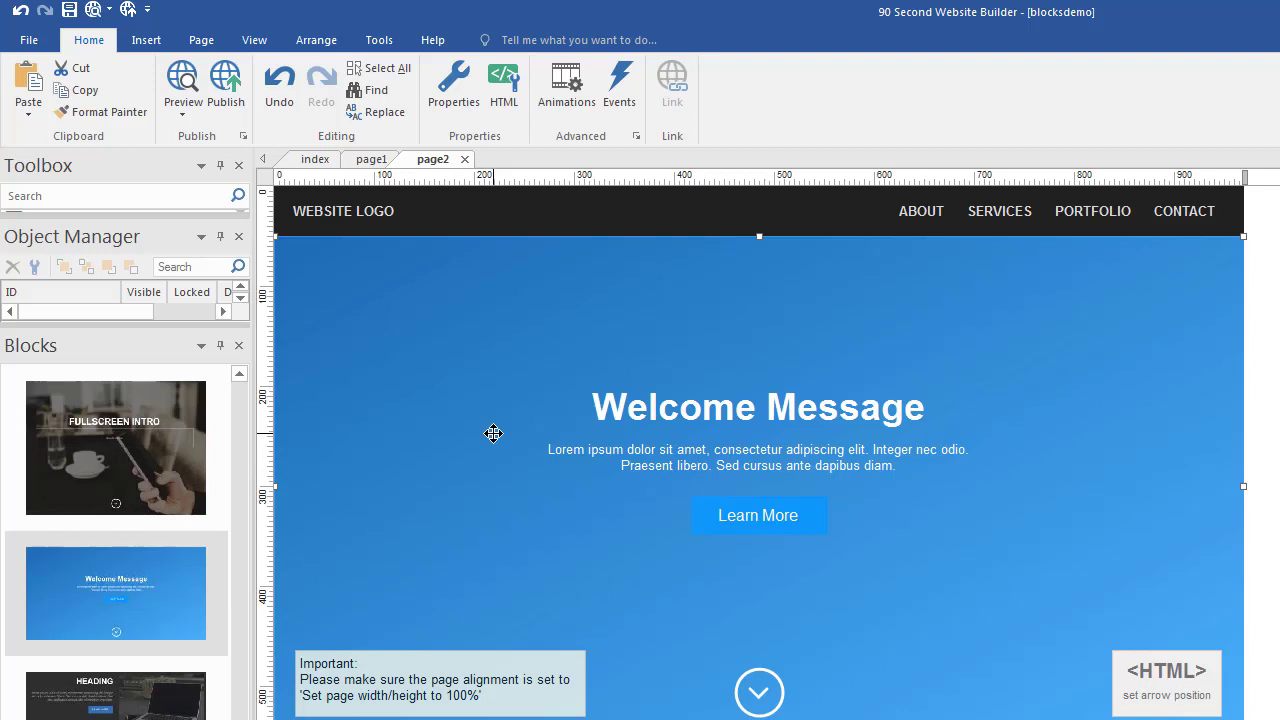
- Review the Welcome Message layer's General and Style settings without changes, and select its alignment note and arrow-position HTML object
{"action": "double_click", "coordinate": [1237, 279]}
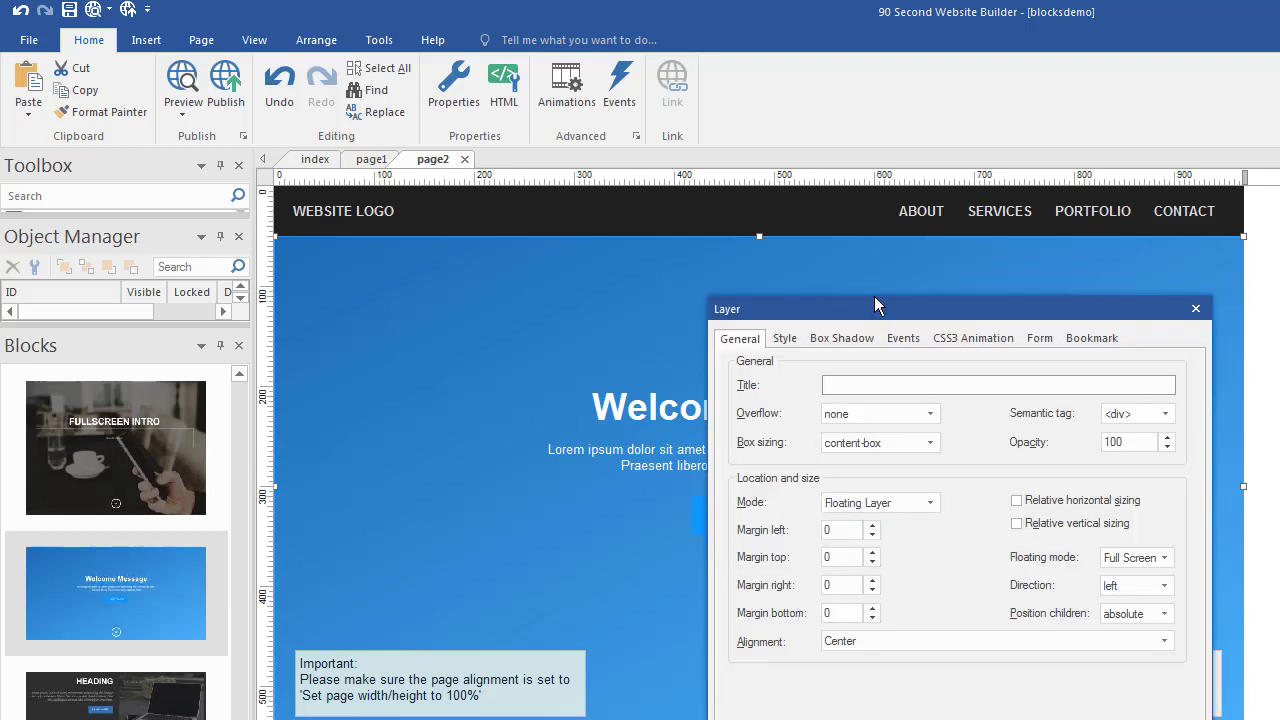
{"action": "left_click_drag", "start_coordinate": [874, 309], "coordinate": [874, 295]}
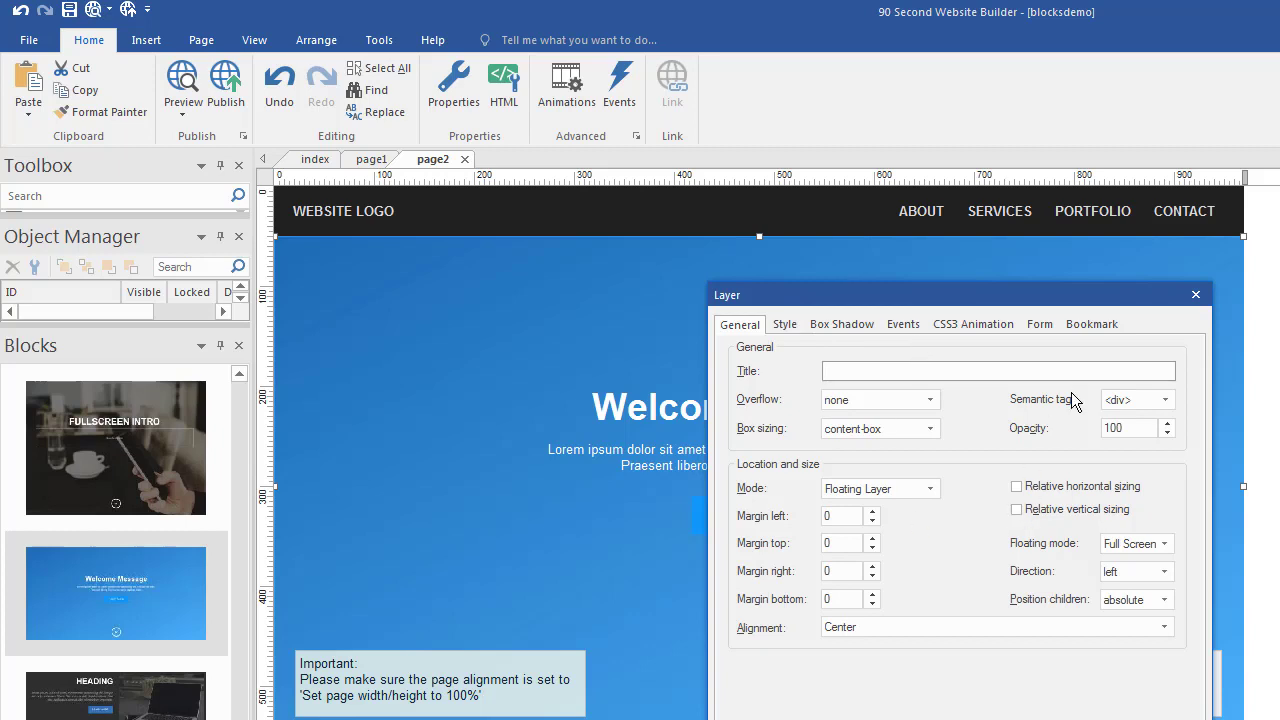
{"action": "left_click_drag", "start_coordinate": [1100, 295], "coordinate": [1028, 253]}
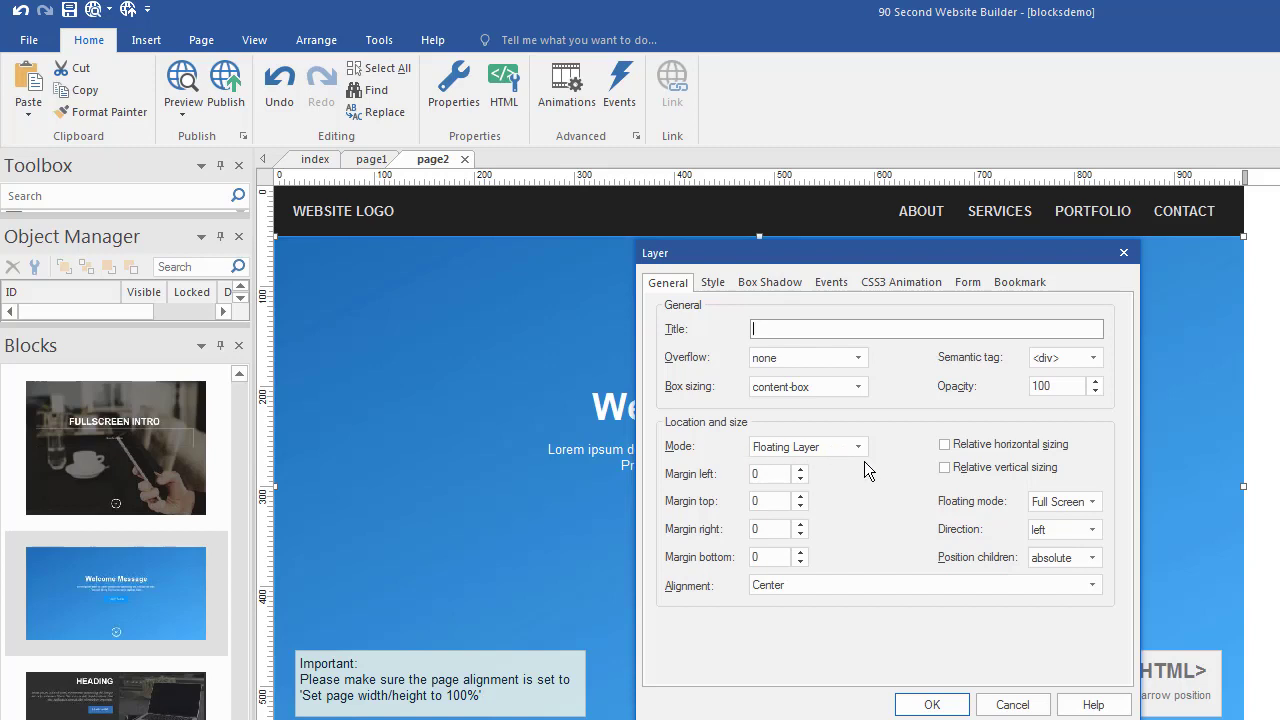
{"action": "left_click", "coordinate": [709, 282]}
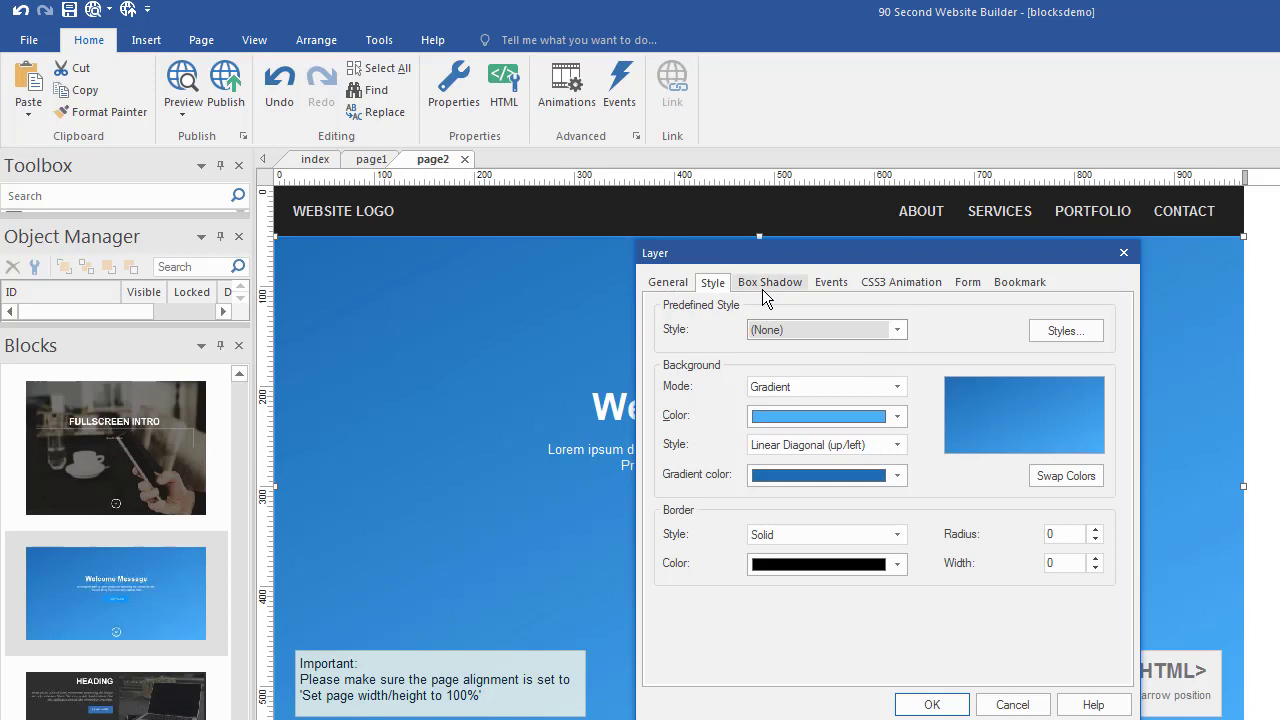
{"action": "left_click", "coordinate": [1123, 253]}
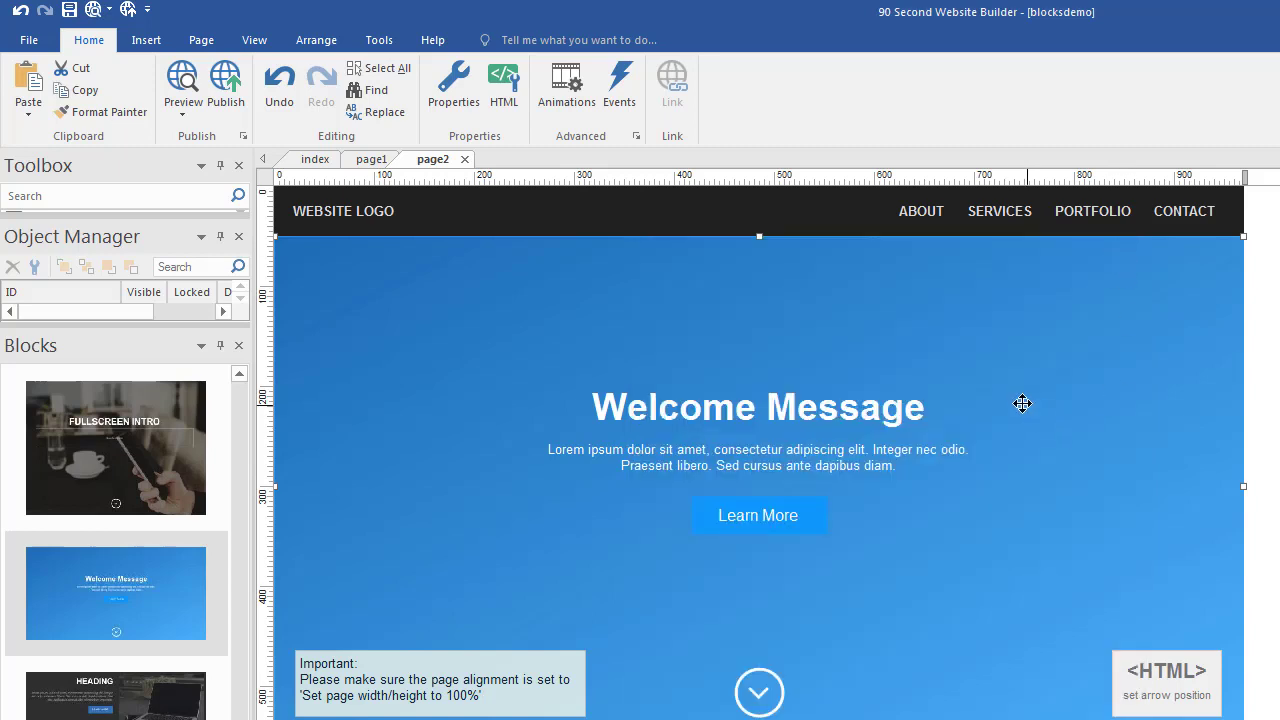
{"action": "left_click", "coordinate": [462, 677]}
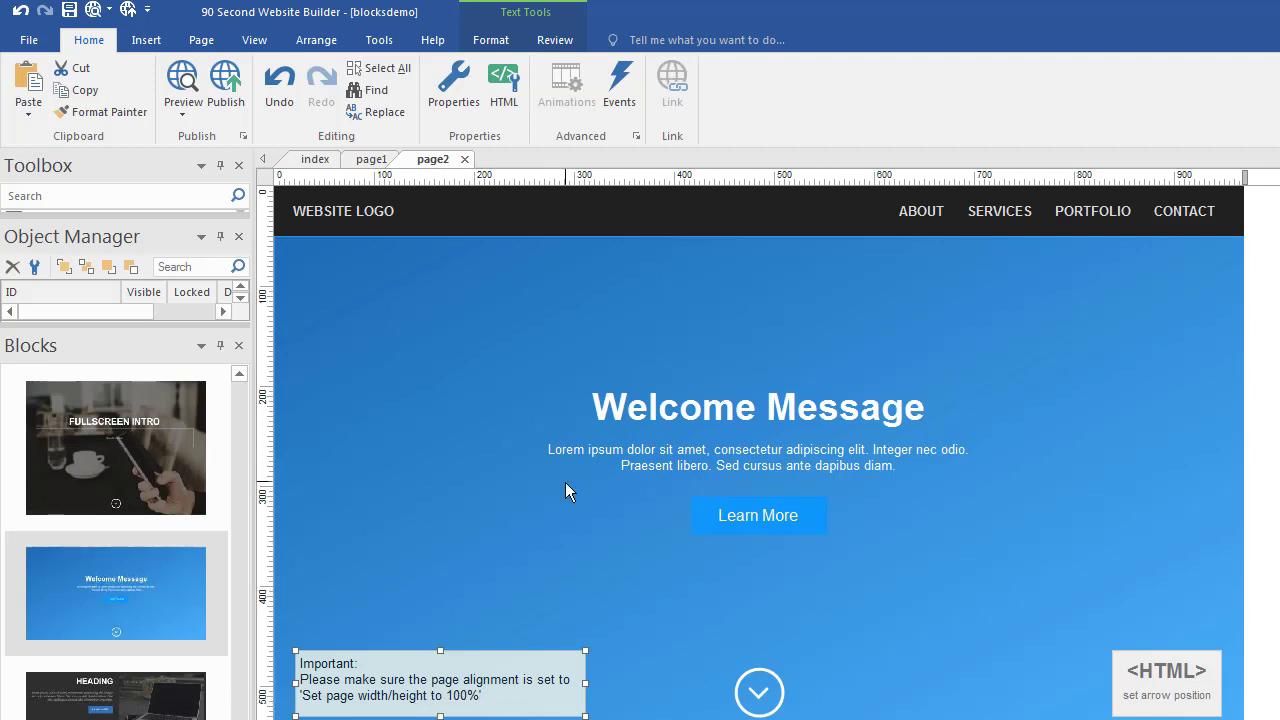
{"action": "left_click", "coordinate": [1190, 668]}
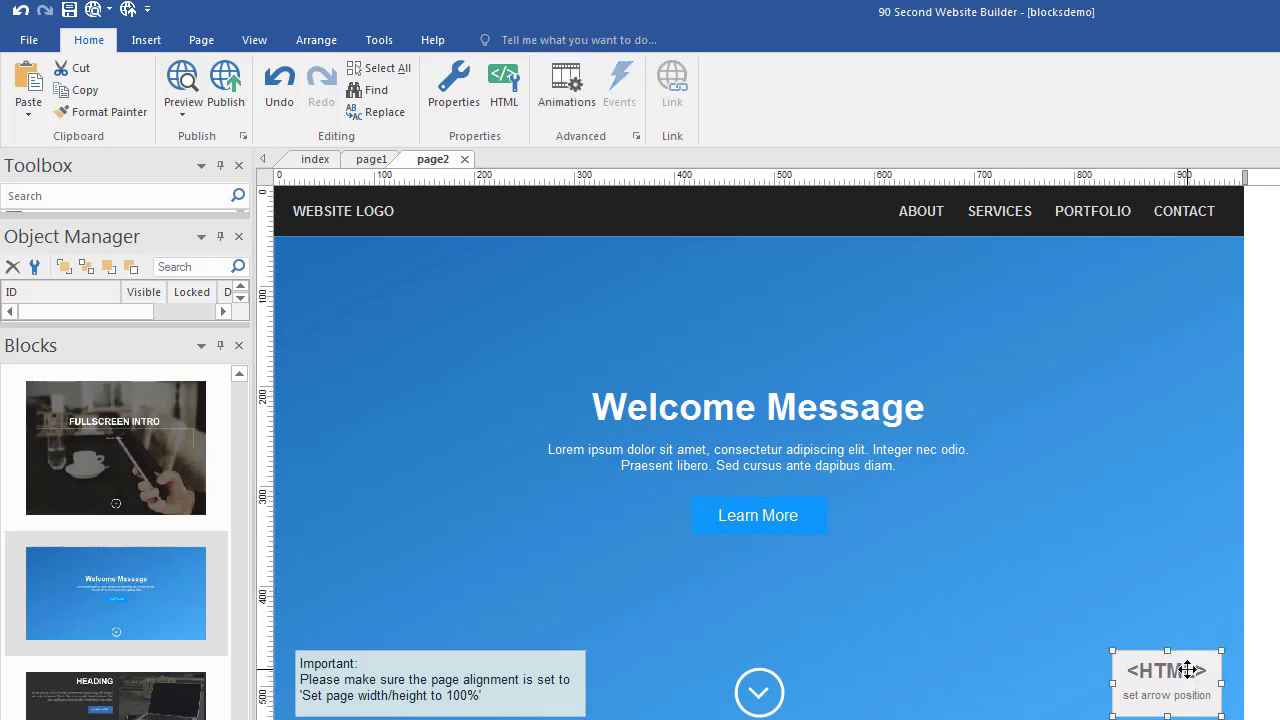
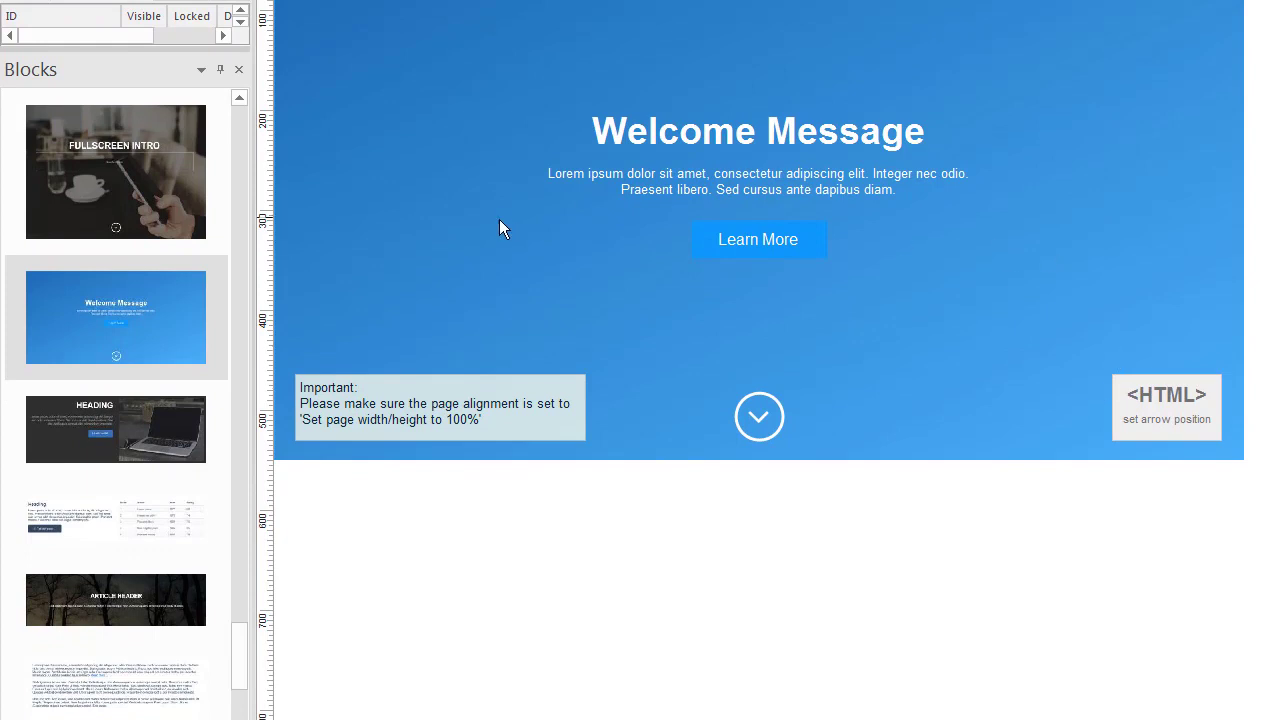
- Add the dark HEADING block with the laptop image and the Heading block with the ranking table beneath the Welcome Message section
{"action": "left_click_drag", "start_coordinate": [127, 428], "coordinate": [469, 496]}
{"action": "scroll", "coordinate": [759, 400], "scroll_direction": "down", "scroll_amount": 3}
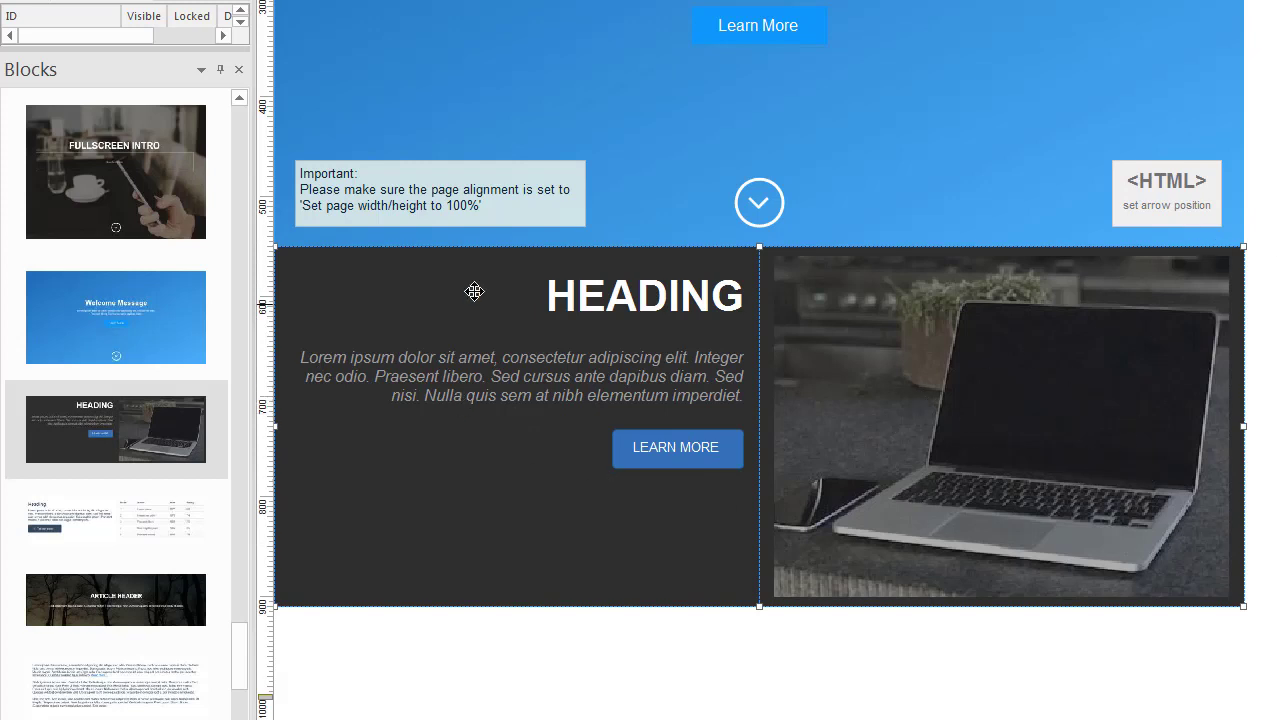
{"action": "left_click_drag", "start_coordinate": [93, 515], "coordinate": [451, 640]}
{"action": "scroll", "coordinate": [451, 640], "scroll_direction": "down", "scroll_amount": 3}
- Check the ranking table block's Layout Grid General settings and leave the dialog without changes
{"action": "scroll", "coordinate": [597, 131], "scroll_direction": "down", "scroll_amount": 10}
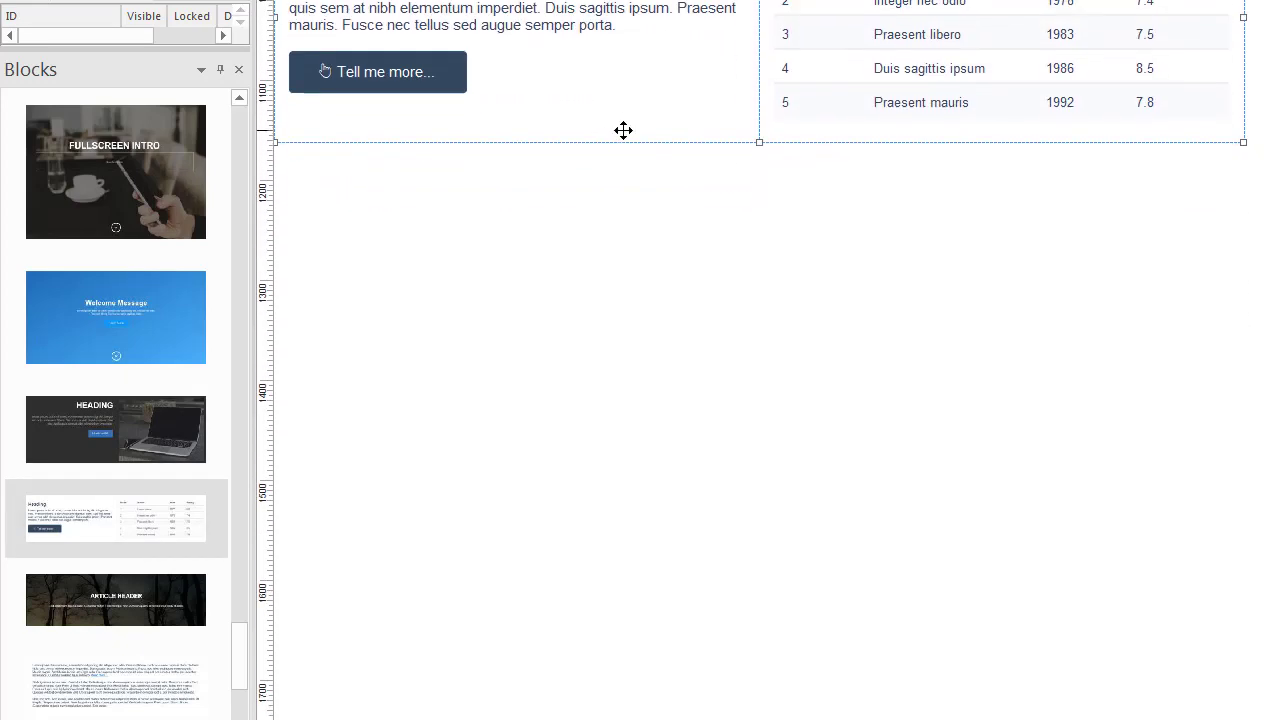
{"action": "double_click", "coordinate": [709, 123]}
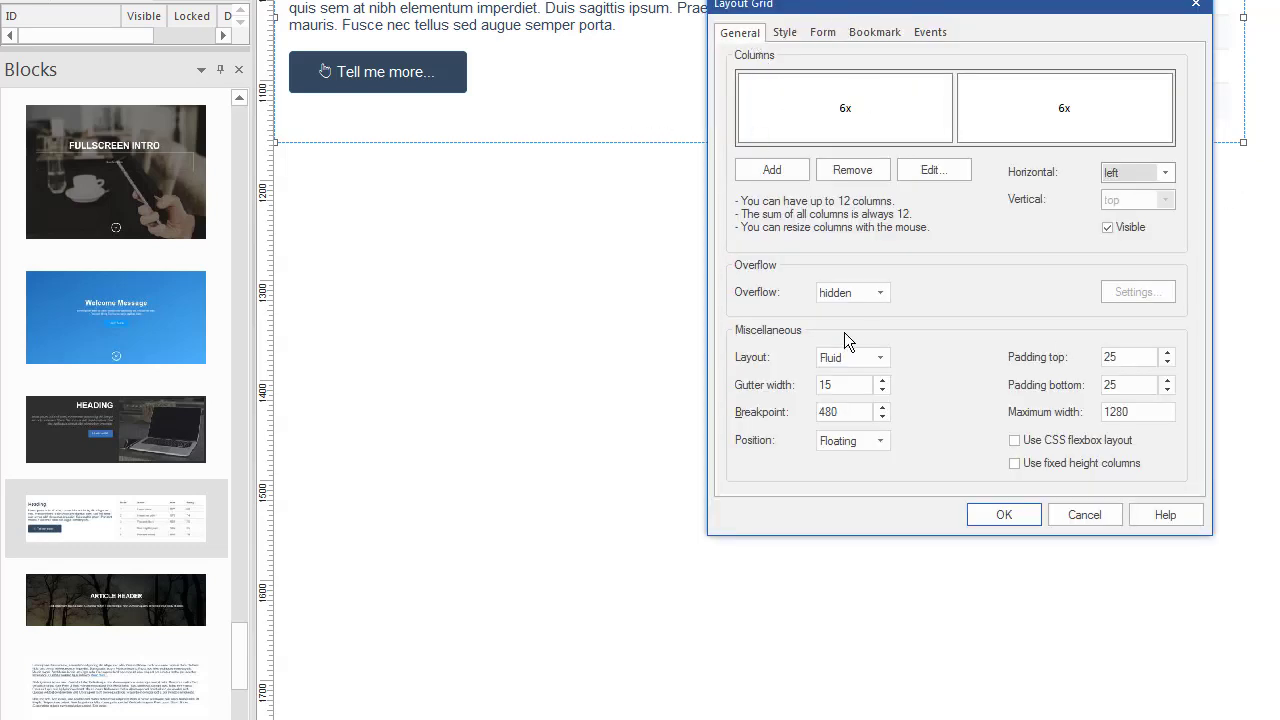
{"action": "left_click", "coordinate": [1093, 516]}
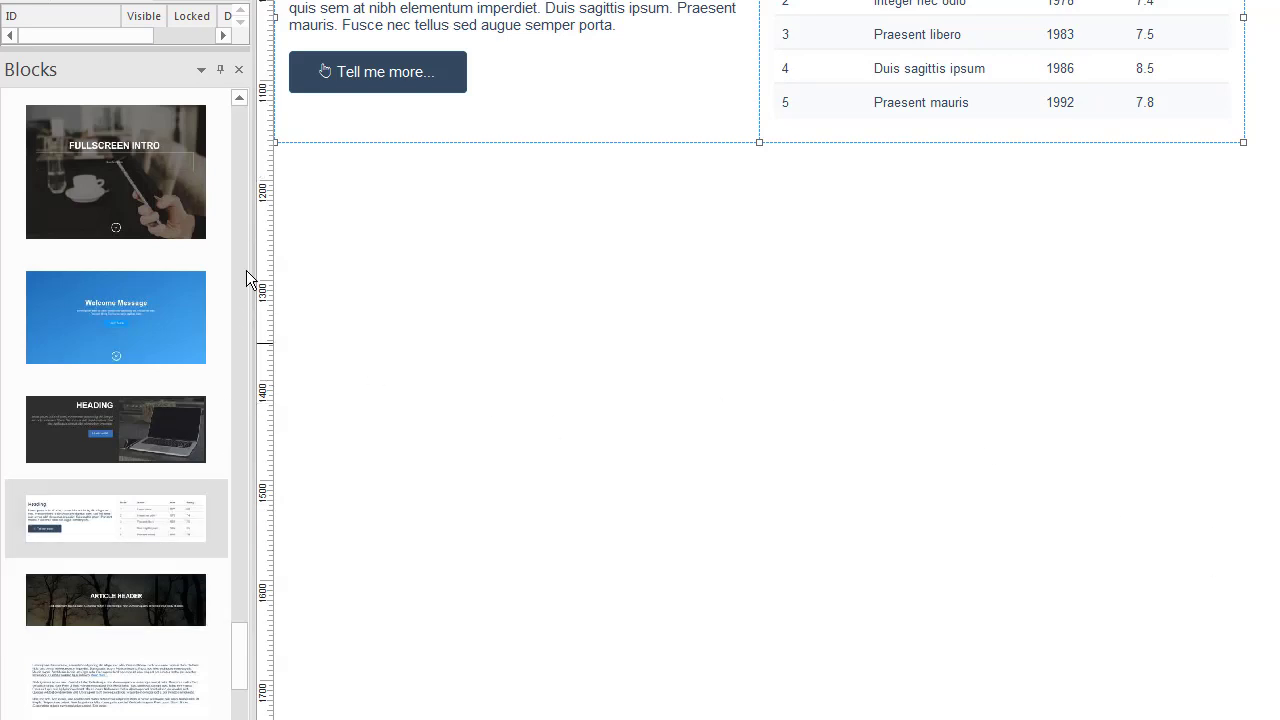
- Insert the OUR SKILLS progress-bar block beneath the ranking table block
{"action": "left_click_drag", "start_coordinate": [236, 630], "coordinate": [242, 481]}
{"action": "left_click_drag", "start_coordinate": [89, 393], "coordinate": [498, 208]}
- Examine the OUR SKILLS block's parts by selecting its title, layout grids, individual progress bars and Progress Script HTML object
{"action": "left_click", "coordinate": [1030, 188]}
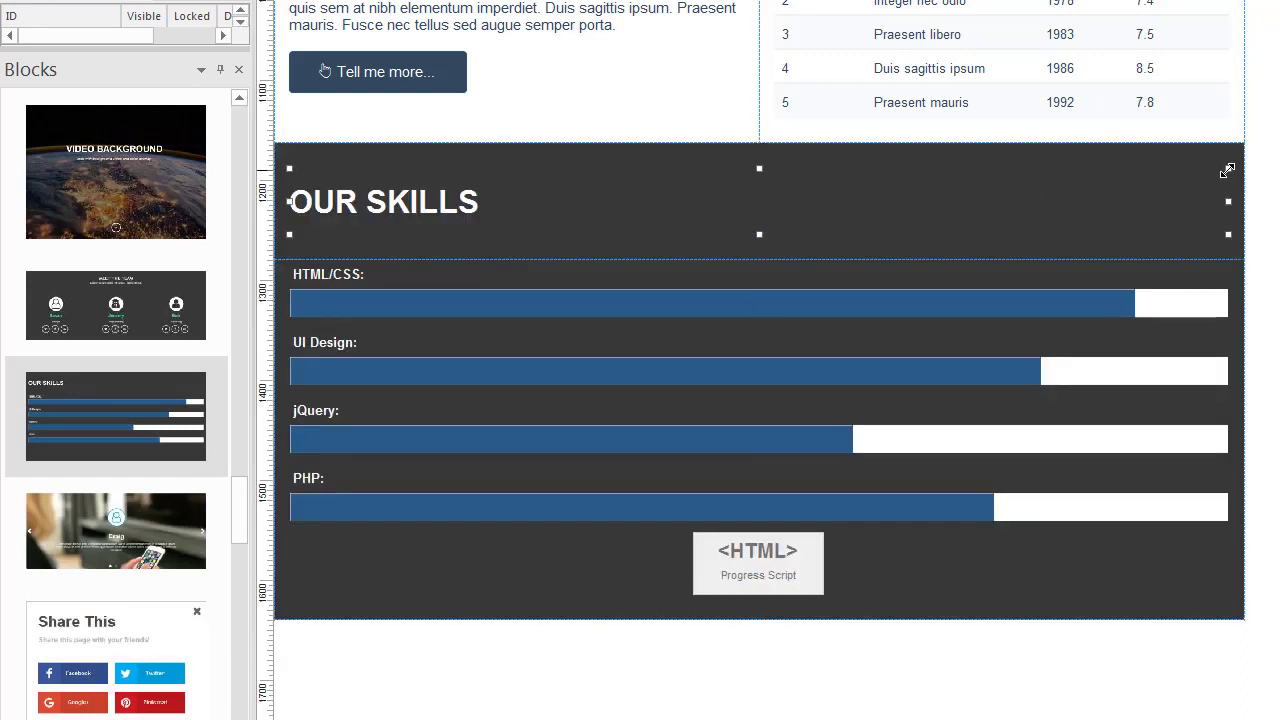
{"action": "left_click", "coordinate": [1235, 174]}
{"action": "left_click", "coordinate": [1233, 304]}
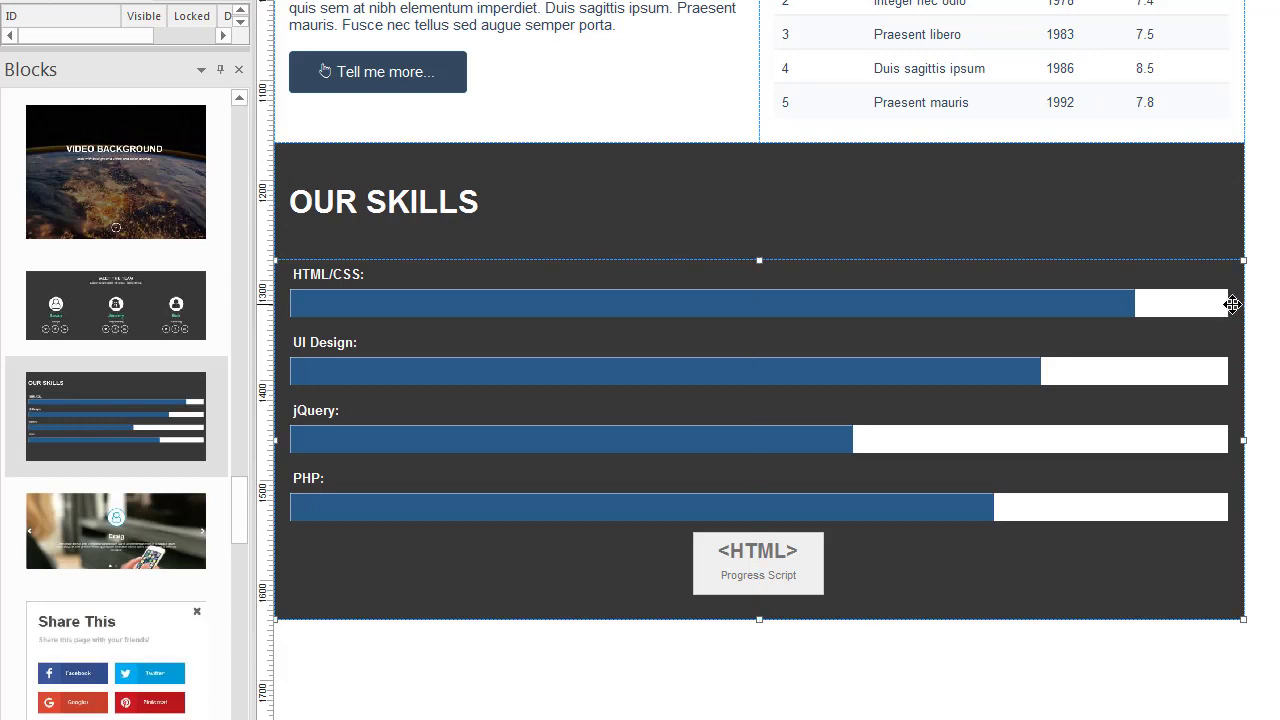
{"action": "left_click", "coordinate": [1238, 214]}
{"action": "left_click", "coordinate": [1175, 590]}
{"action": "left_click", "coordinate": [412, 202]}
{"action": "left_click", "coordinate": [391, 300]}
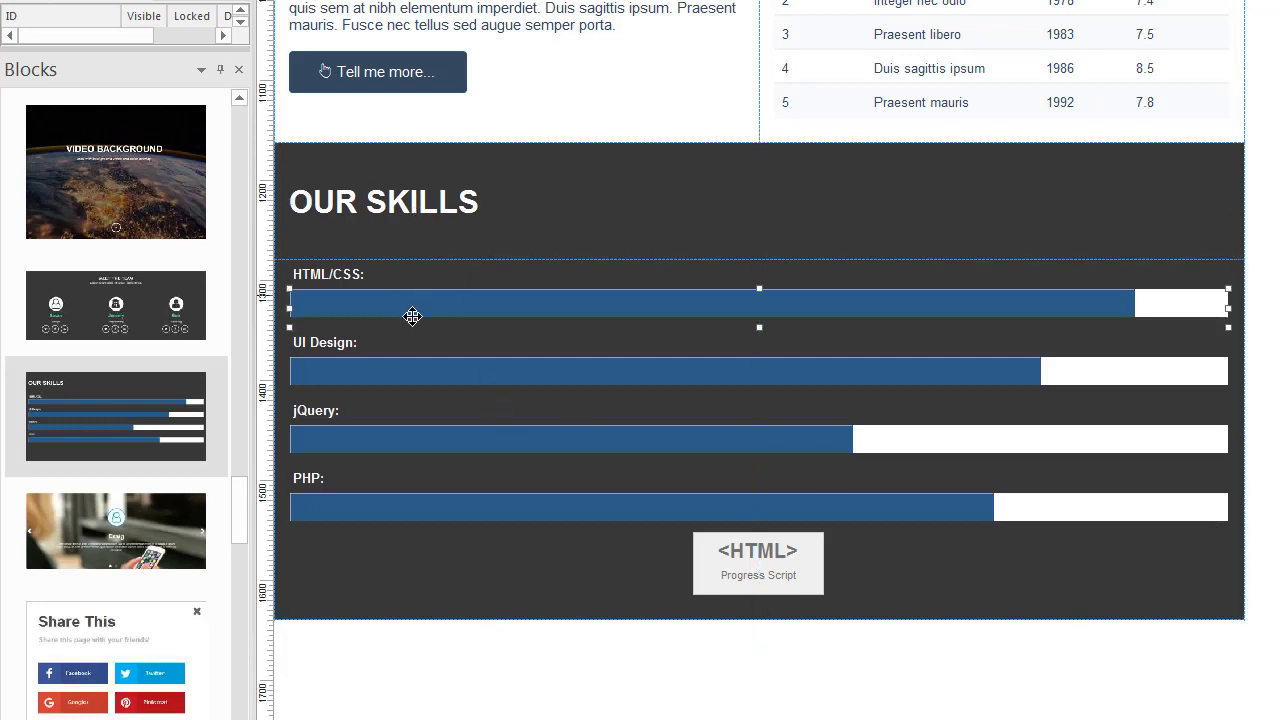
{"action": "left_click", "coordinate": [437, 370]}
{"action": "left_click", "coordinate": [438, 442]}
{"action": "left_click", "coordinate": [760, 568]}
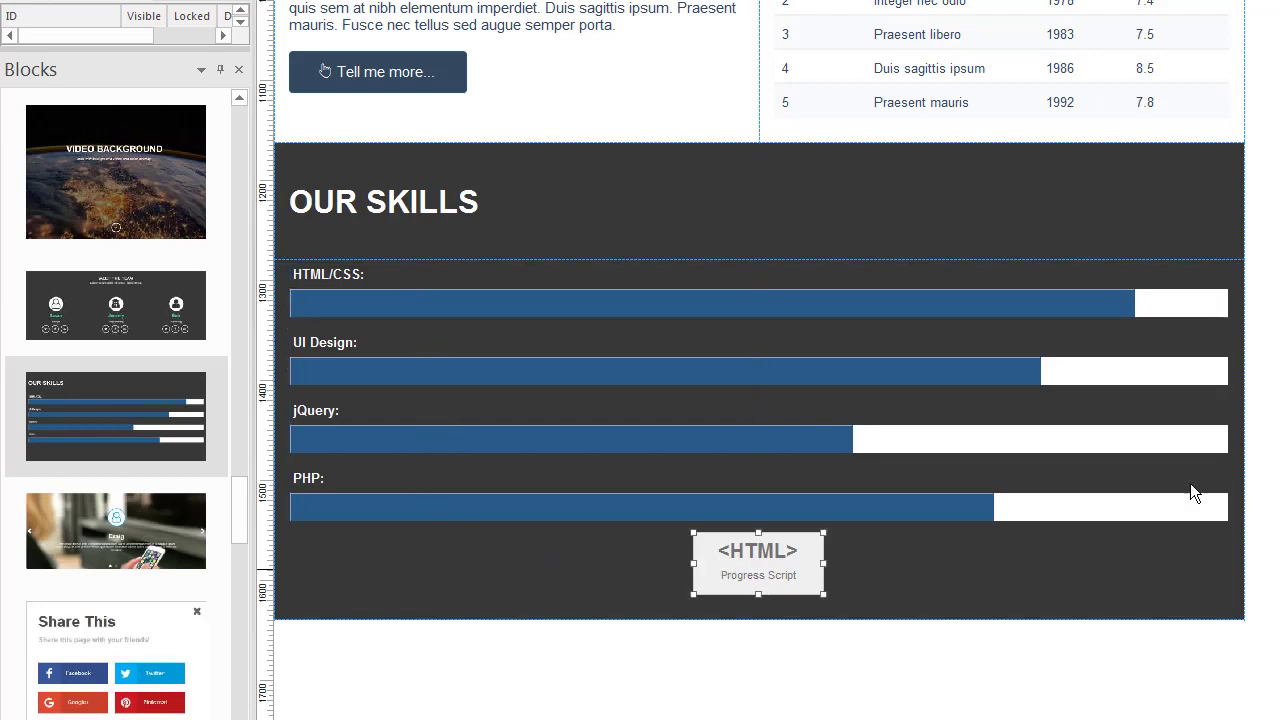
- Insert the three-column features block with images and HEADING 1 to 3 cards beneath the OUR SKILLS block
{"action": "scroll", "coordinate": [1115, 545], "scroll_direction": "down", "scroll_amount": 3}
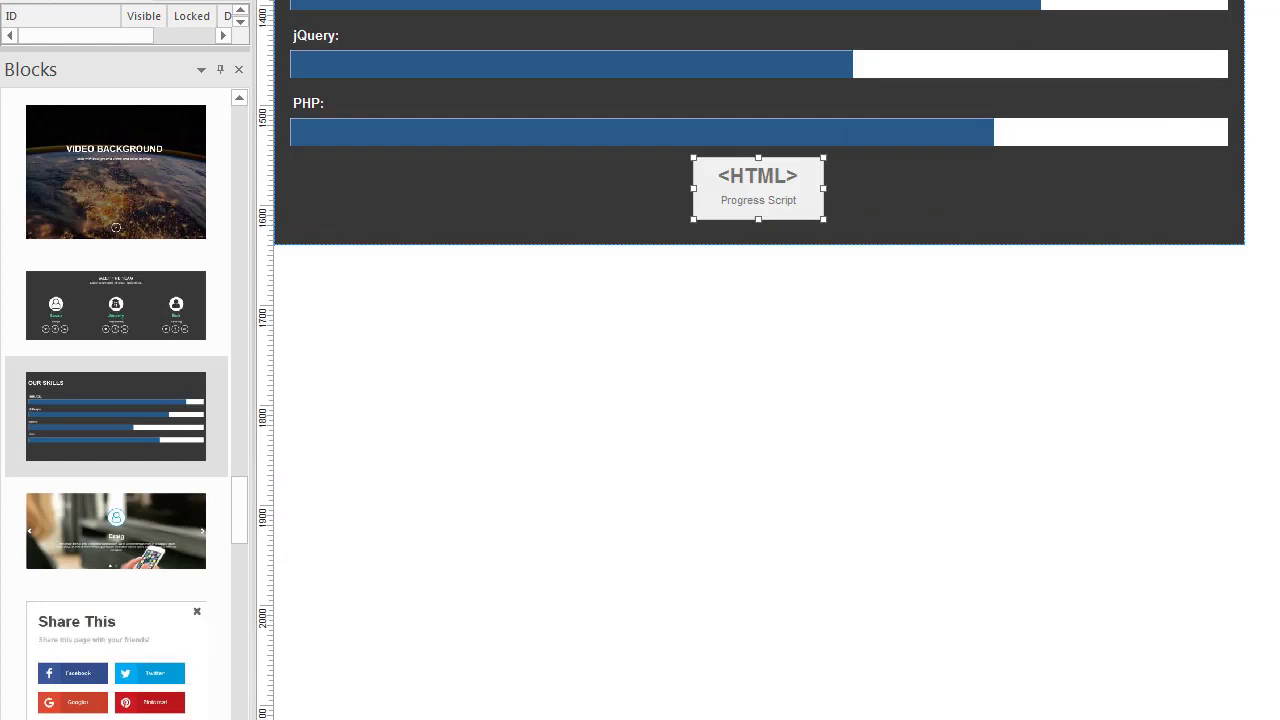
{"action": "scroll", "coordinate": [760, 360], "scroll_direction": "down", "scroll_amount": 1}
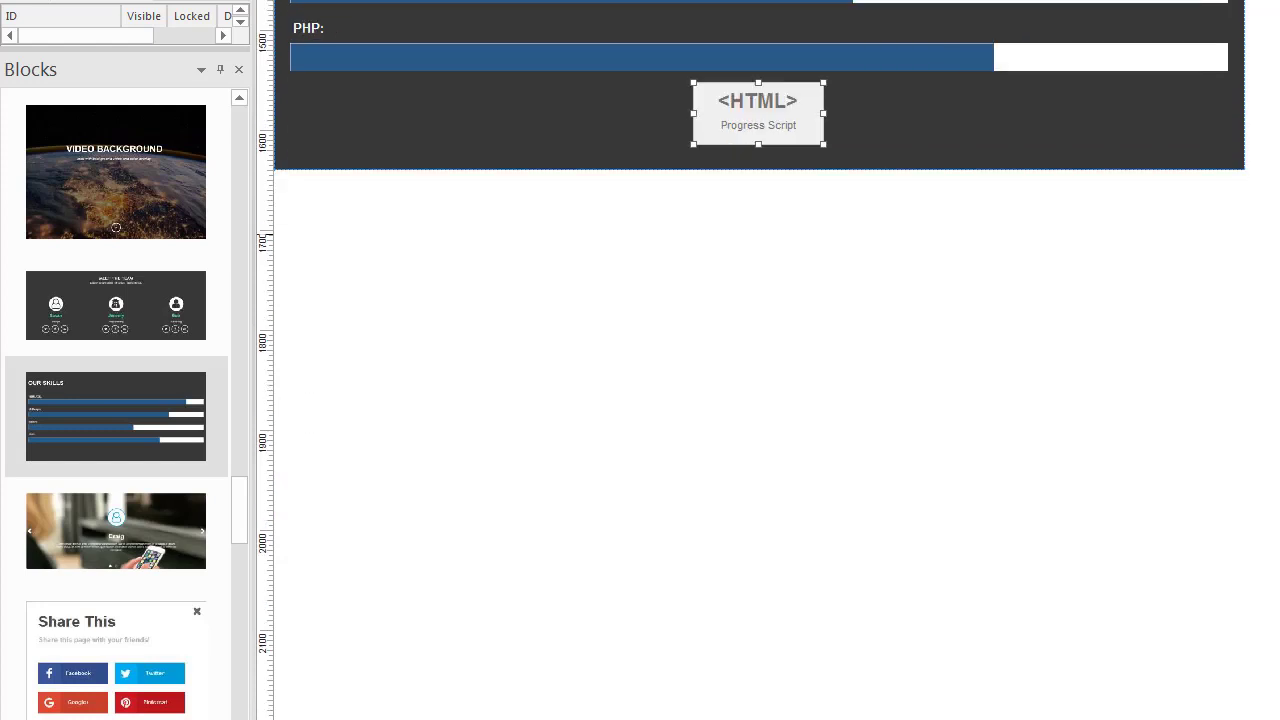
{"action": "scroll", "coordinate": [214, 614], "scroll_direction": "down", "scroll_amount": 10}
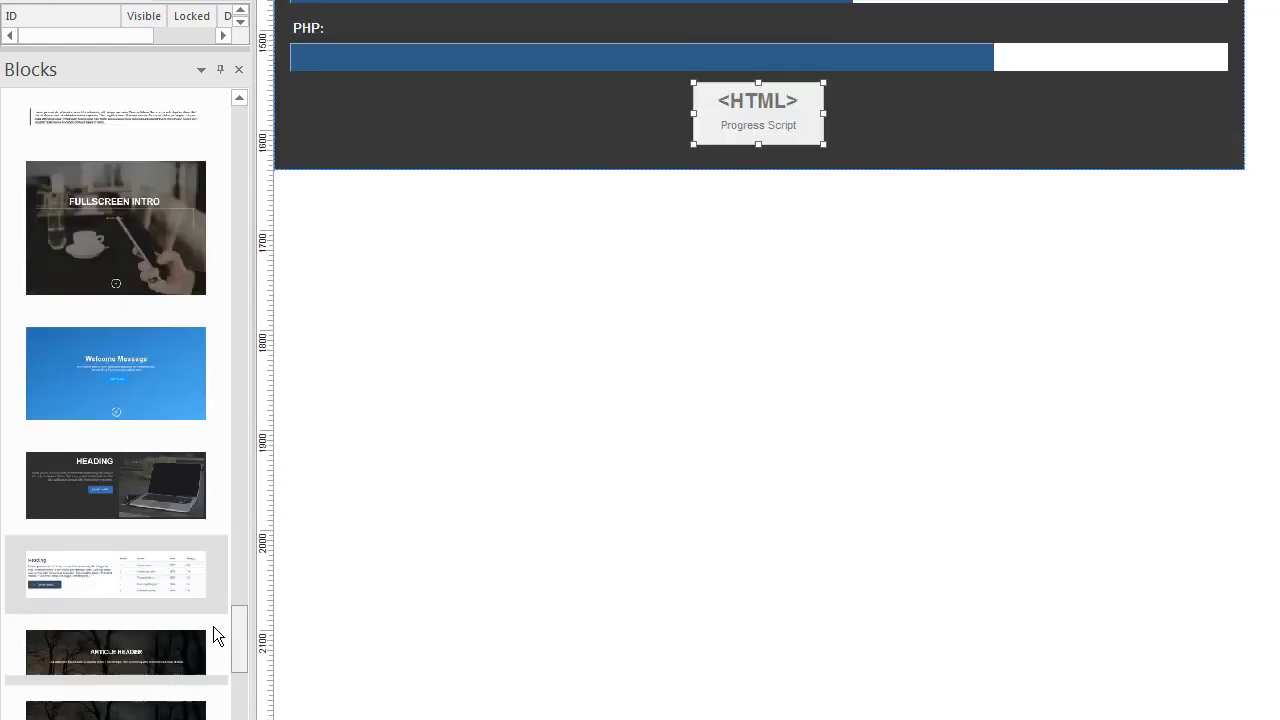
{"action": "scroll", "coordinate": [211, 637], "scroll_direction": "up", "scroll_amount": 10}
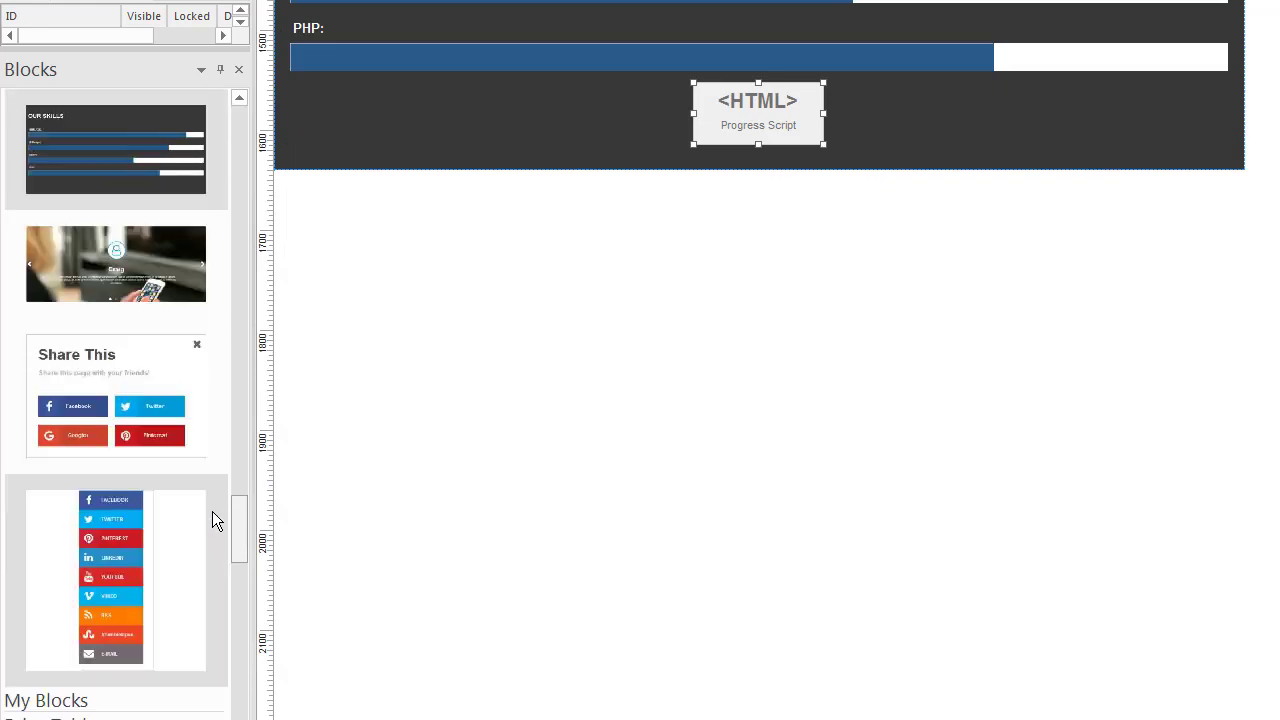
{"action": "scroll", "coordinate": [212, 500], "scroll_direction": "up", "scroll_amount": 10}
{"action": "left_click_drag", "start_coordinate": [51, 226], "coordinate": [648, 290]}
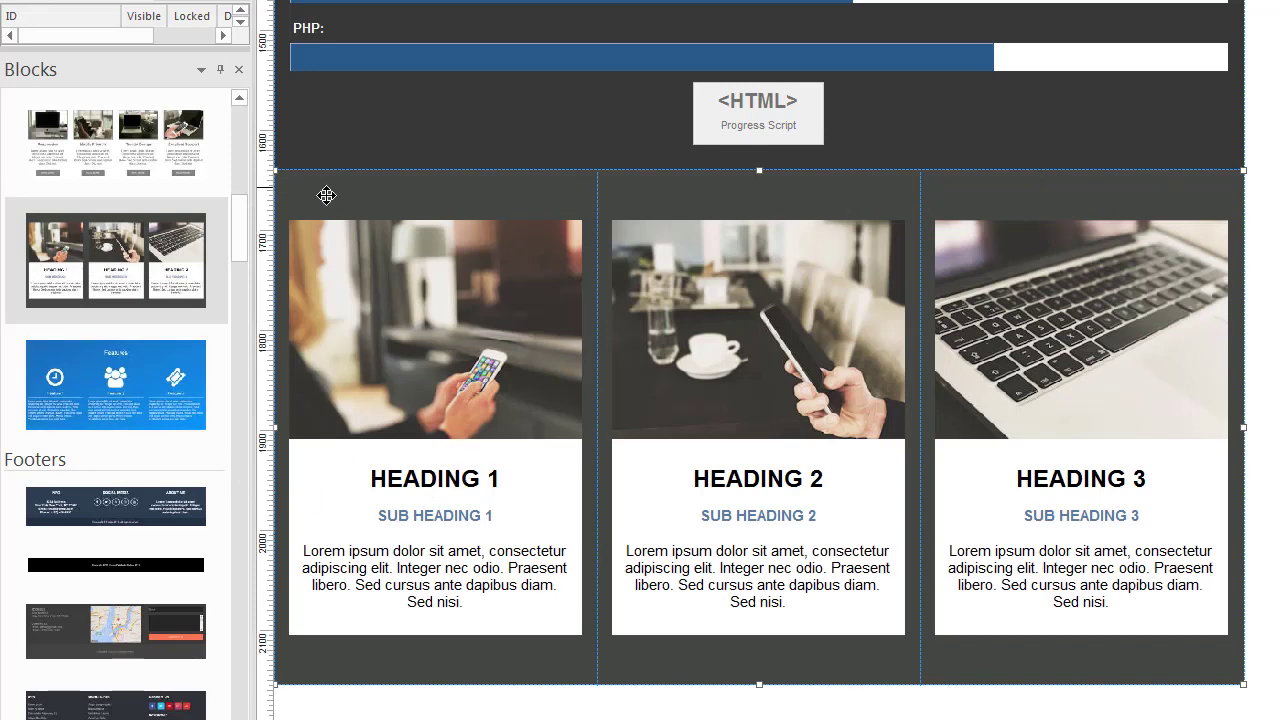
- Add the blue social-icons footer and the black email-subscribe footer beneath the three-column features block
{"action": "scroll", "coordinate": [760, 360], "scroll_direction": "down", "scroll_amount": 1}
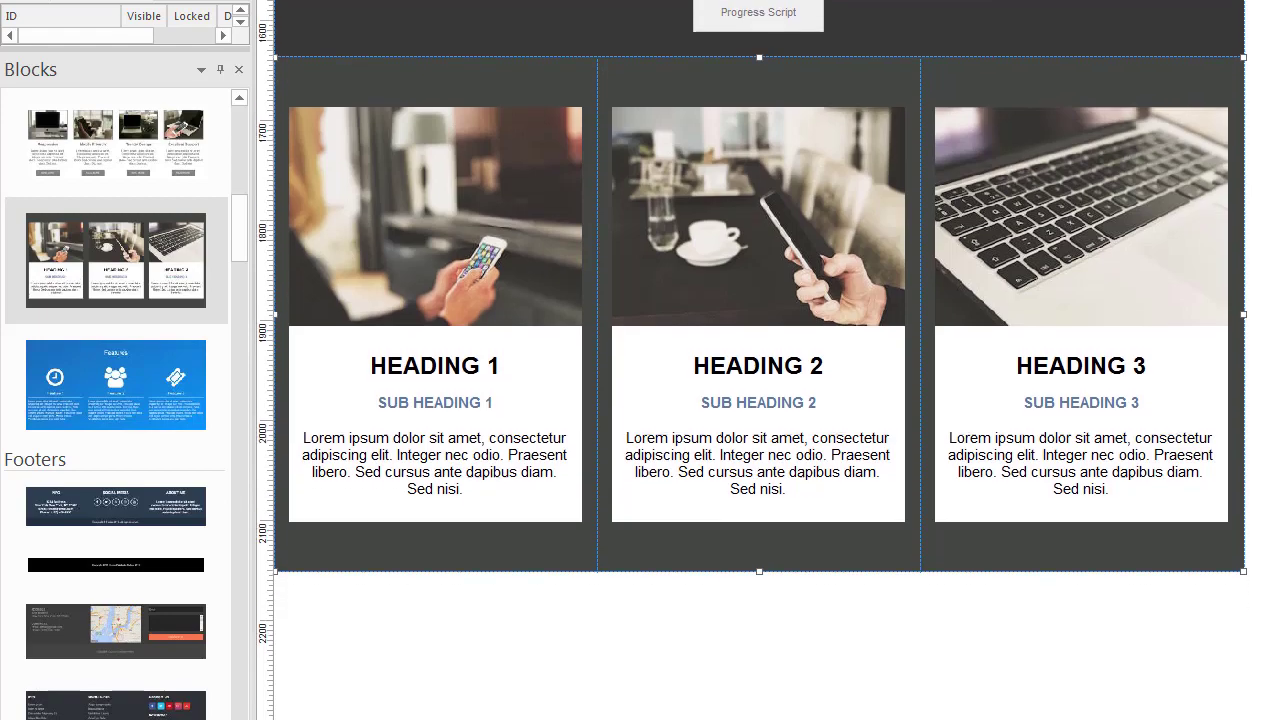
{"action": "left_click_drag", "start_coordinate": [242, 226], "coordinate": [237, 293]}
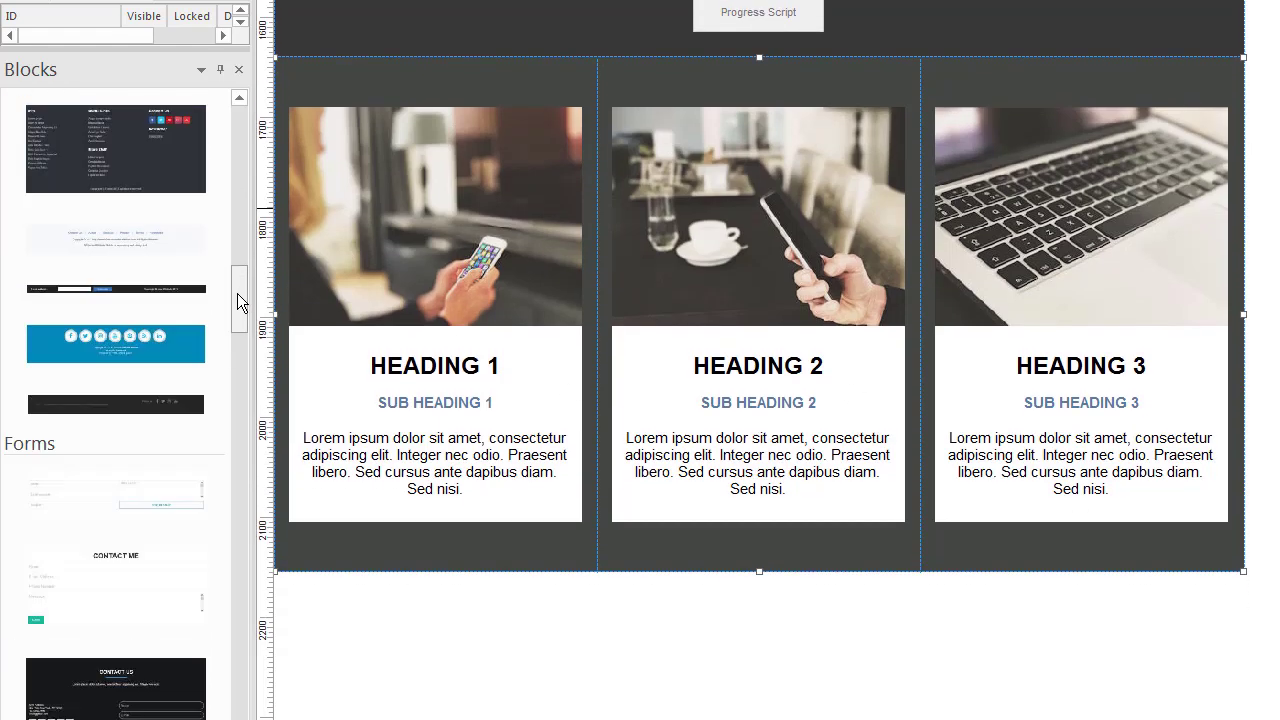
{"action": "left_click_drag", "start_coordinate": [62, 347], "coordinate": [513, 620]}
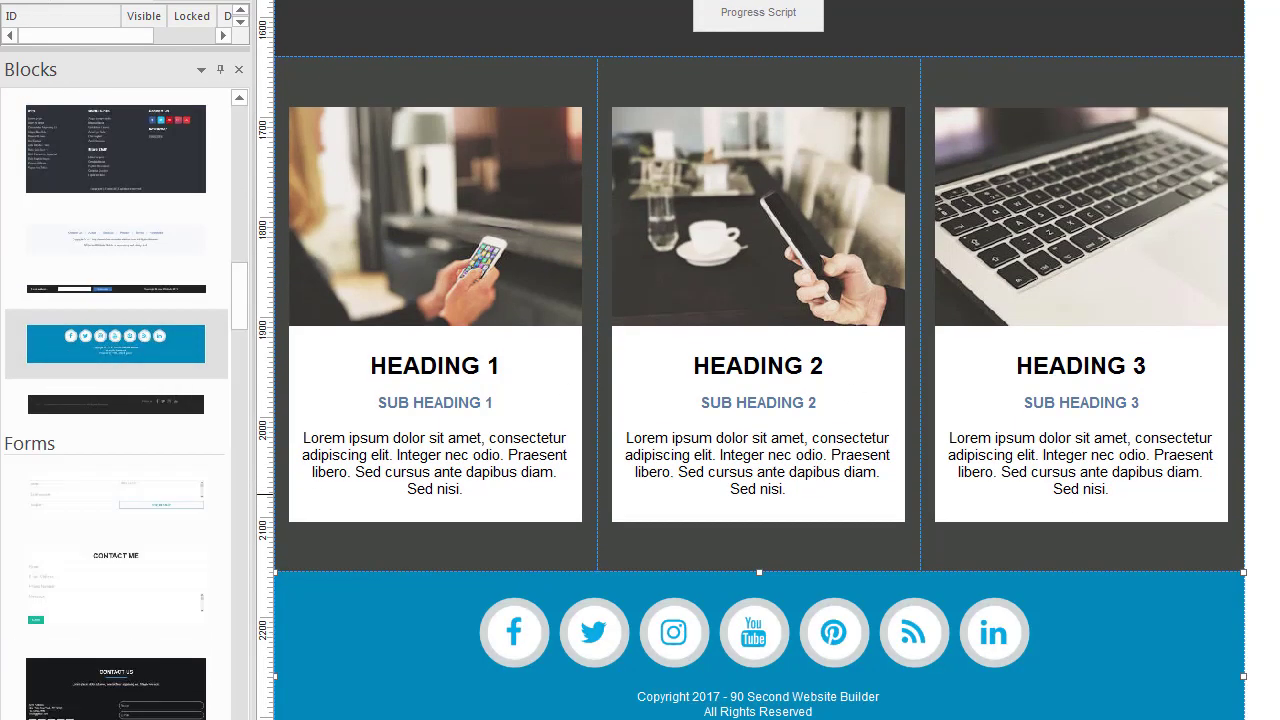
{"action": "scroll", "coordinate": [534, 300], "scroll_direction": "down", "scroll_amount": 2}
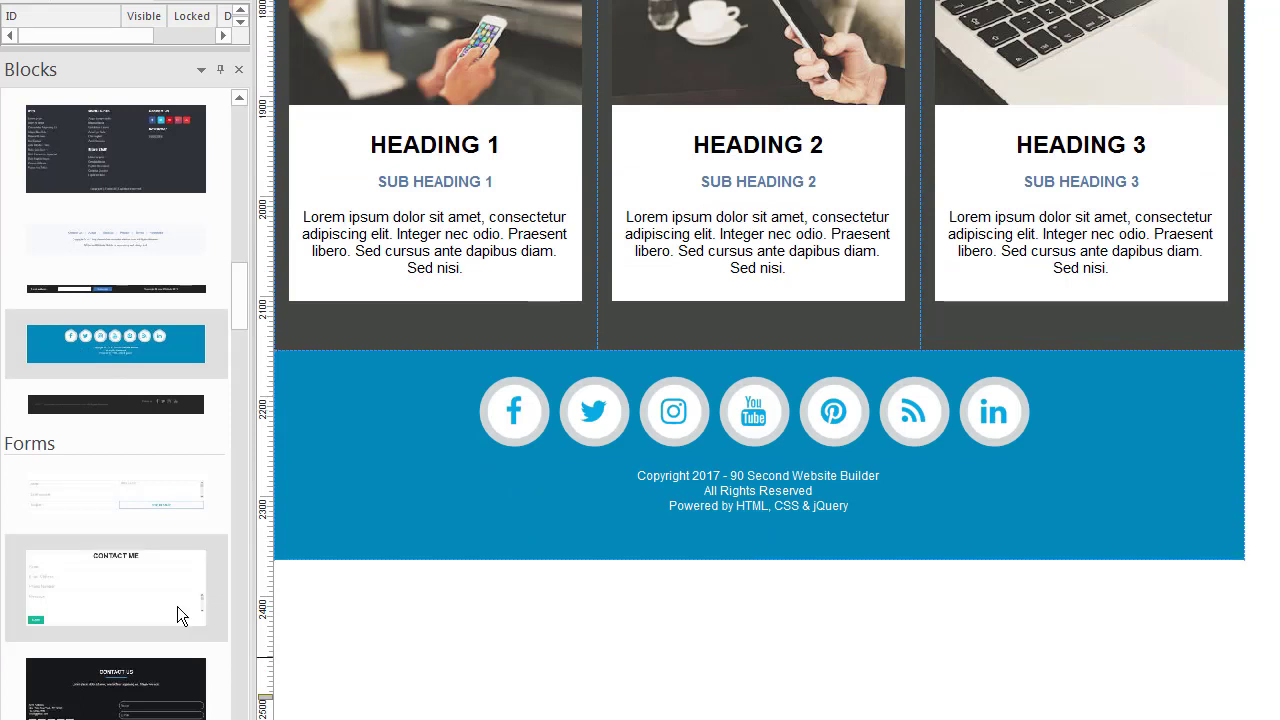
{"action": "left_click_drag", "start_coordinate": [86, 290], "coordinate": [562, 627]}
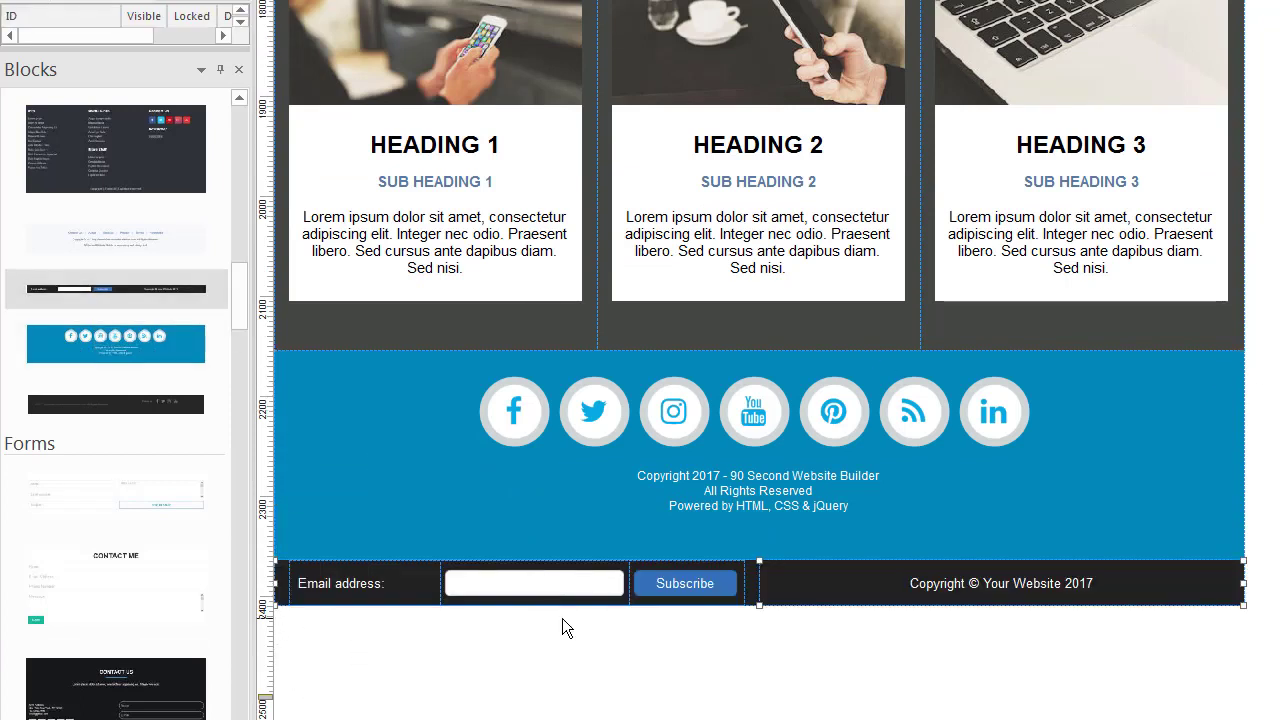
- Preview page2 in the web browser, check how the stacked blocks display, and close the preview
{"action": "scroll", "coordinate": [325, 187], "scroll_direction": "up", "scroll_amount": 10}
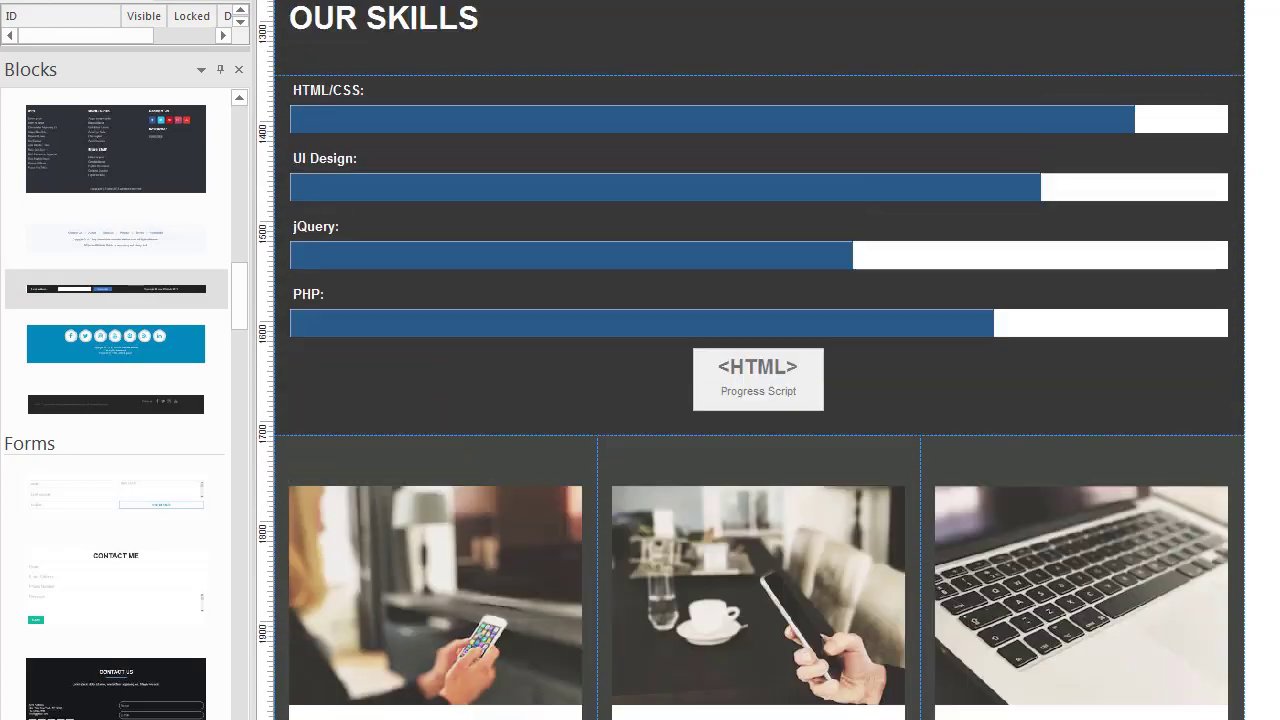
{"action": "scroll", "coordinate": [325, 187], "scroll_direction": "up", "scroll_amount": 8}
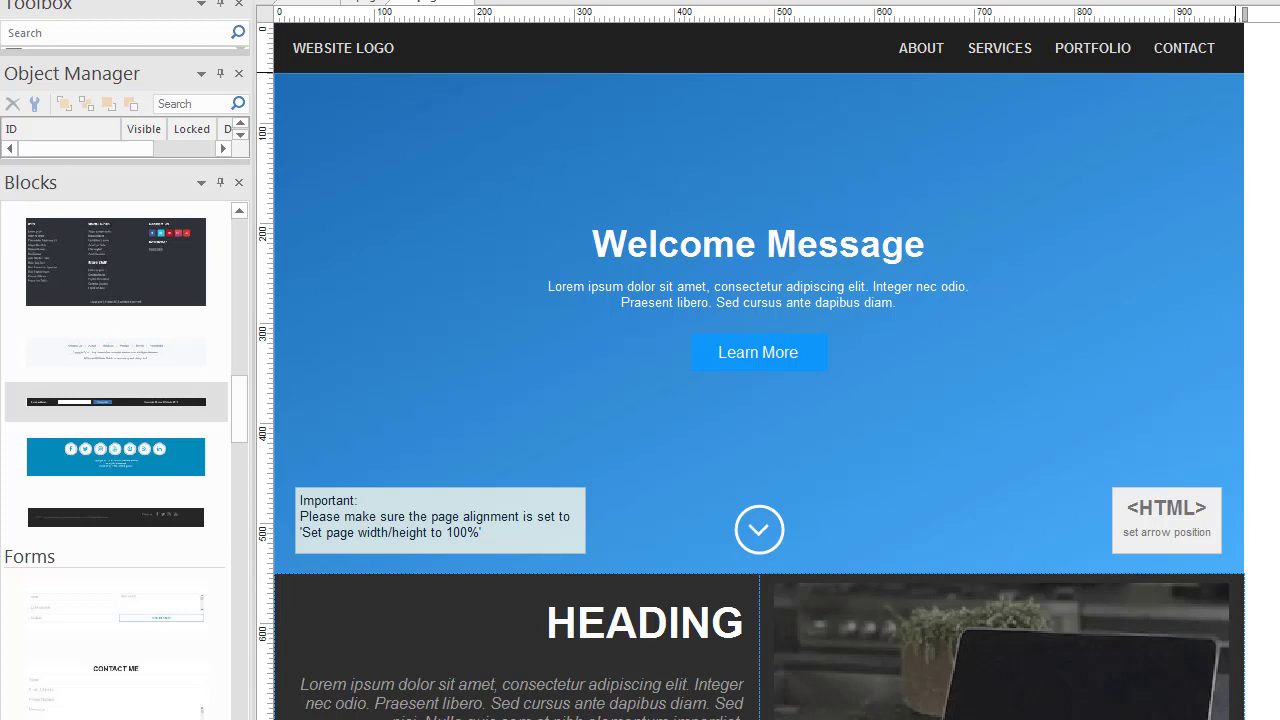
{"action": "key", "text": "F5"}
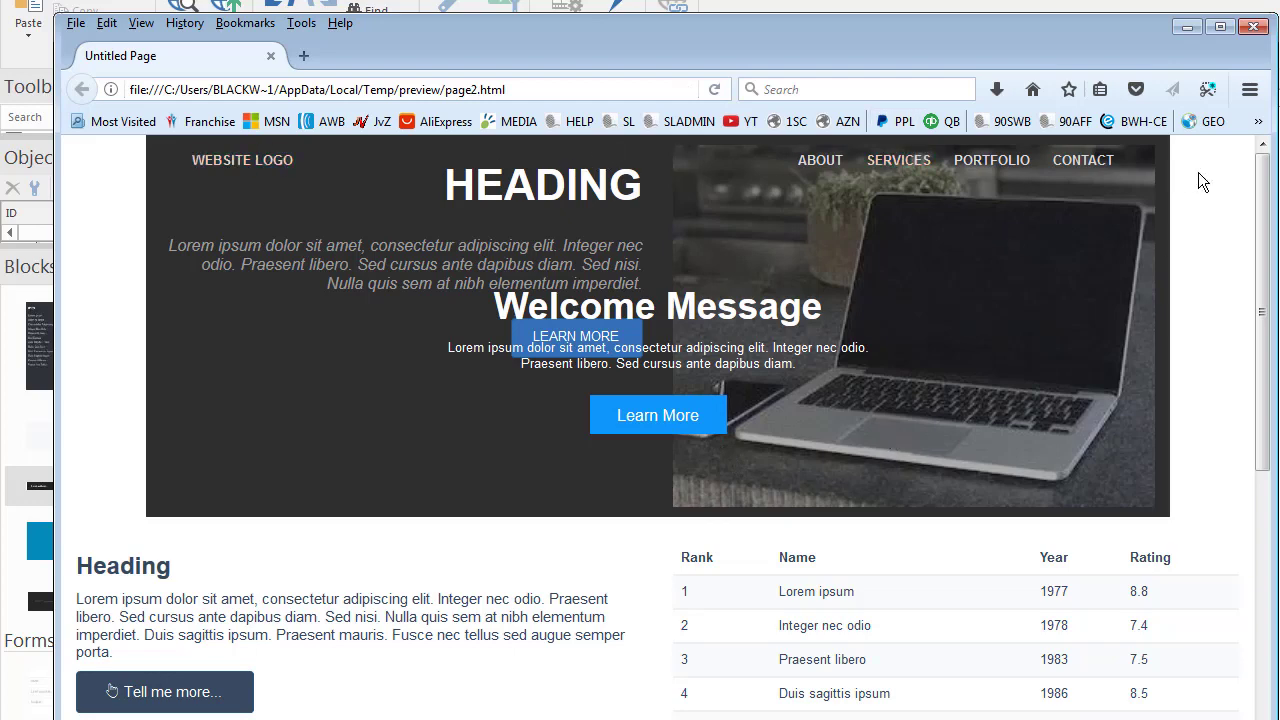
{"action": "left_click_drag", "start_coordinate": [1265, 200], "coordinate": [1262, 160]}
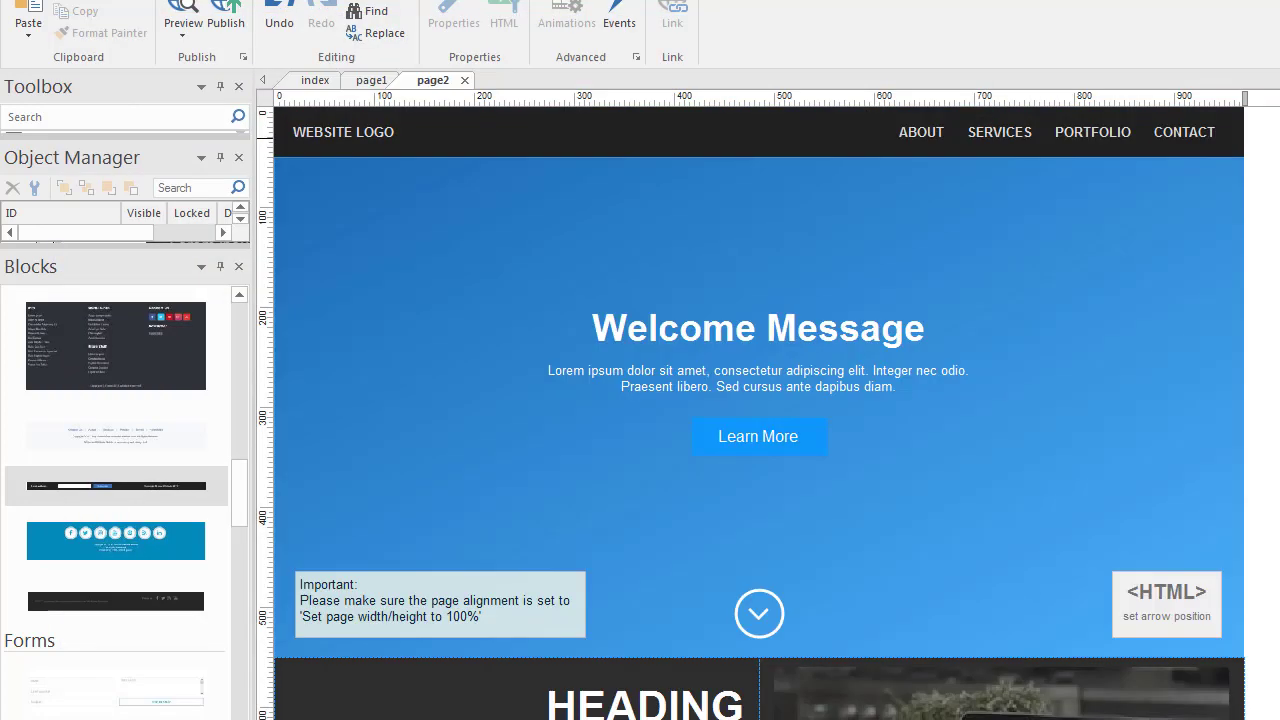
{"action": "left_click", "coordinate": [1253, 27]}
- Set page2's page alignment to 'Set page width and height to 100%' in the page properties
{"action": "mouse_move", "coordinate": [1268, 180]}
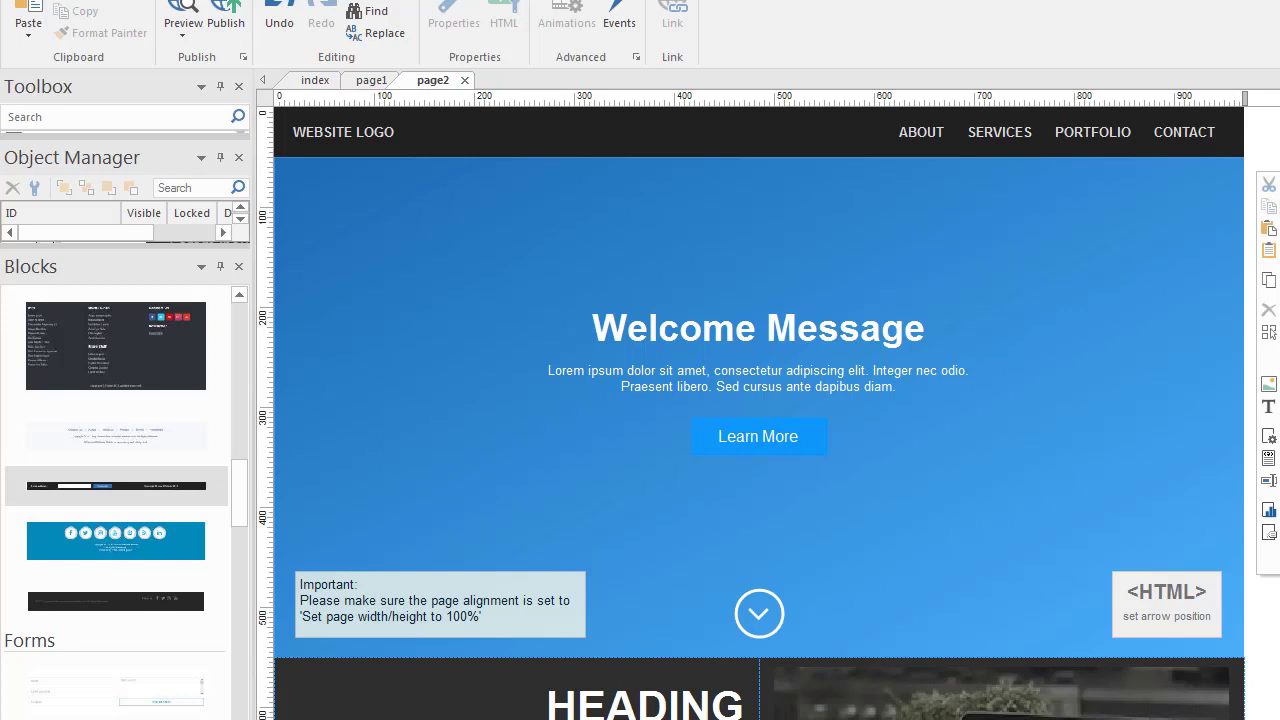
{"action": "left_click", "coordinate": [1268, 436]}
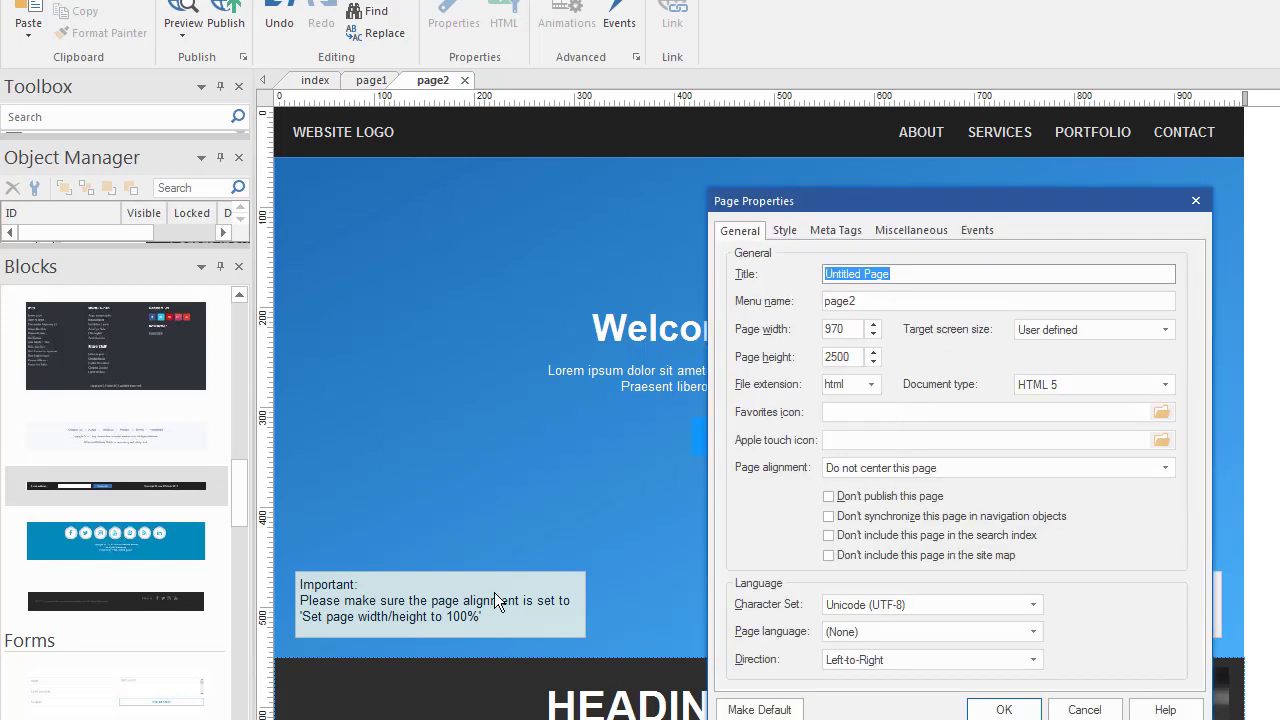
{"action": "left_click", "coordinate": [879, 468]}
{"action": "left_click", "coordinate": [924, 538]}
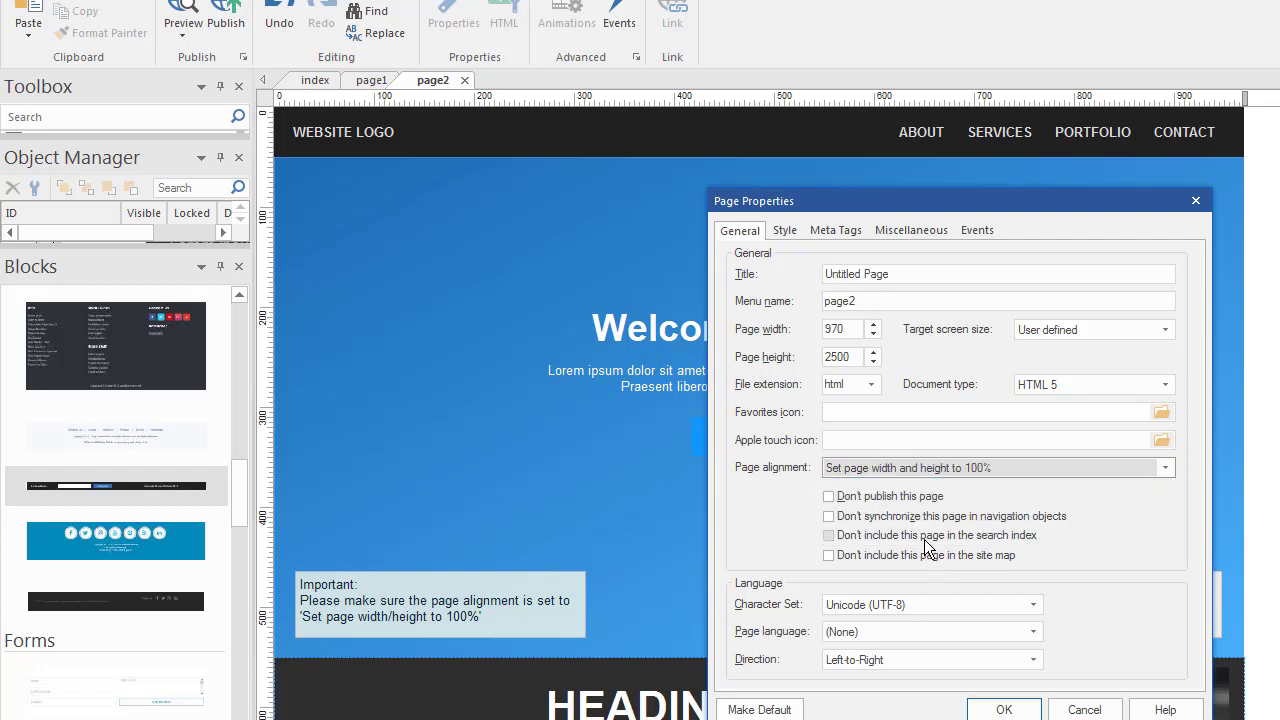
{"action": "left_click", "coordinate": [1003, 708]}
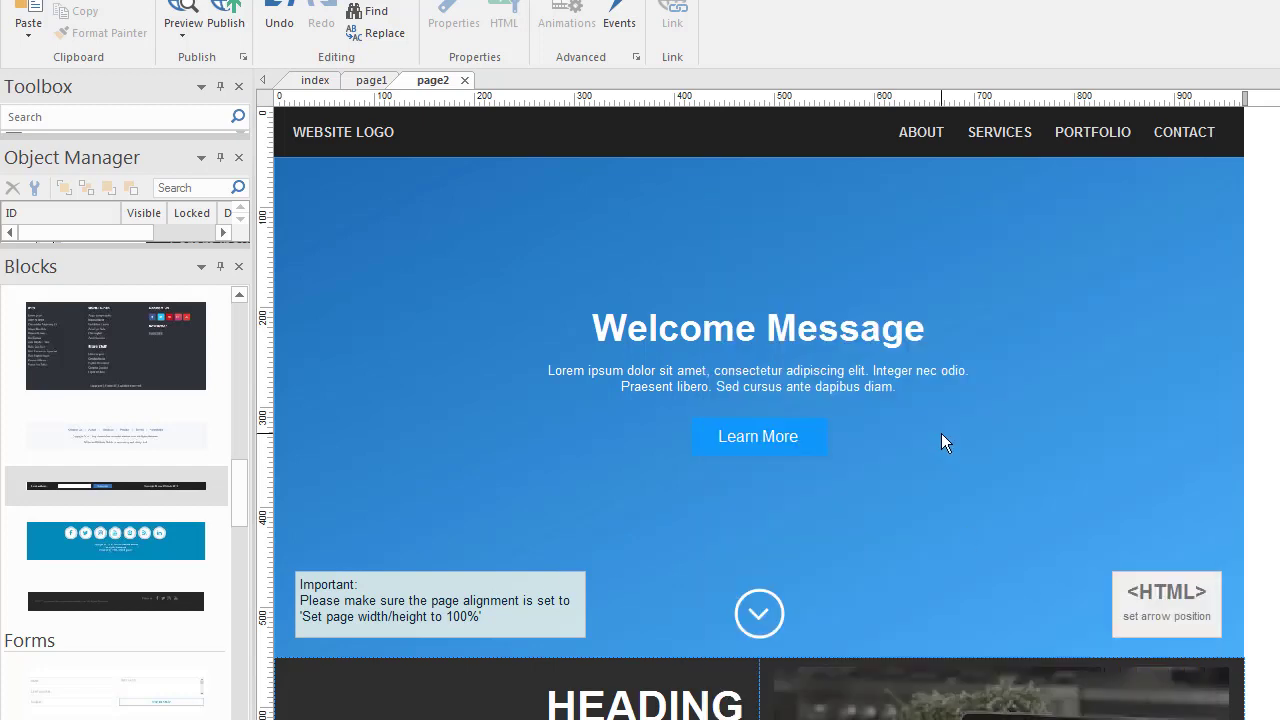
- Review the code of the 'set arrow position' HTML object and move the intro's down-arrow icon off the page beyond its right edge
{"action": "double_click", "coordinate": [1167, 603]}
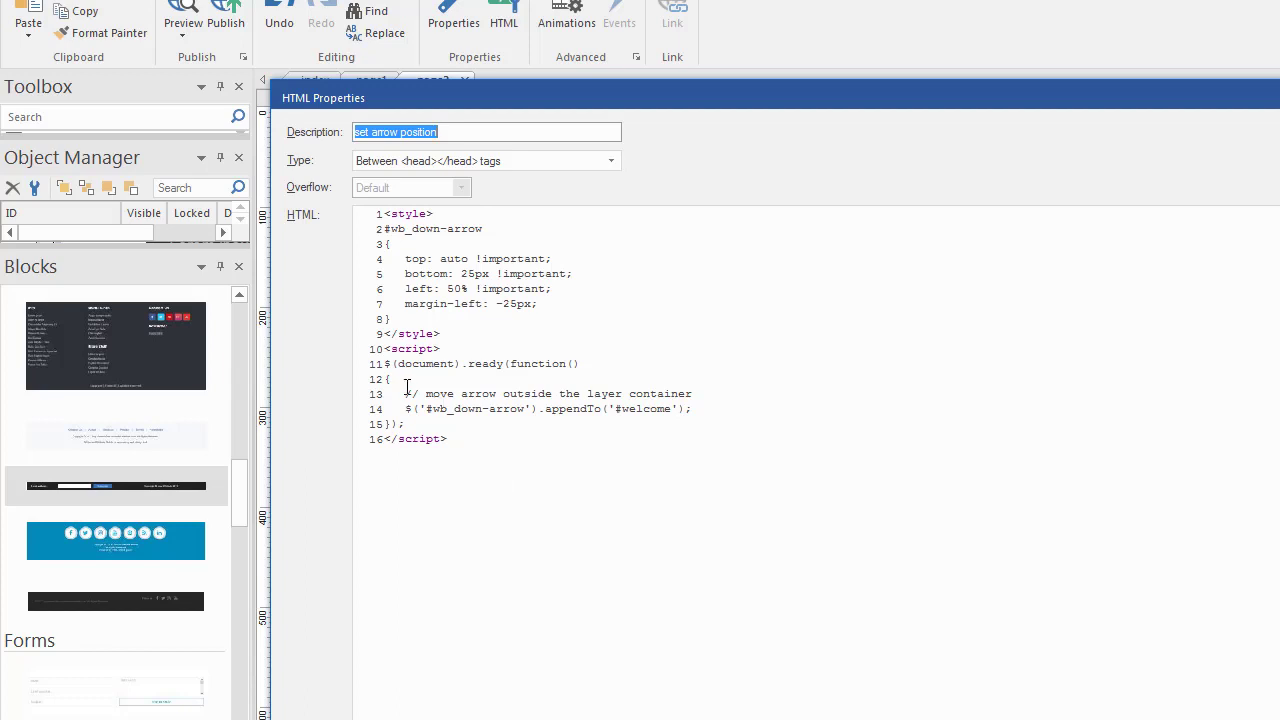
{"action": "left_click_drag", "start_coordinate": [404, 395], "coordinate": [698, 398]}
{"action": "left_click", "coordinate": [670, 481]}
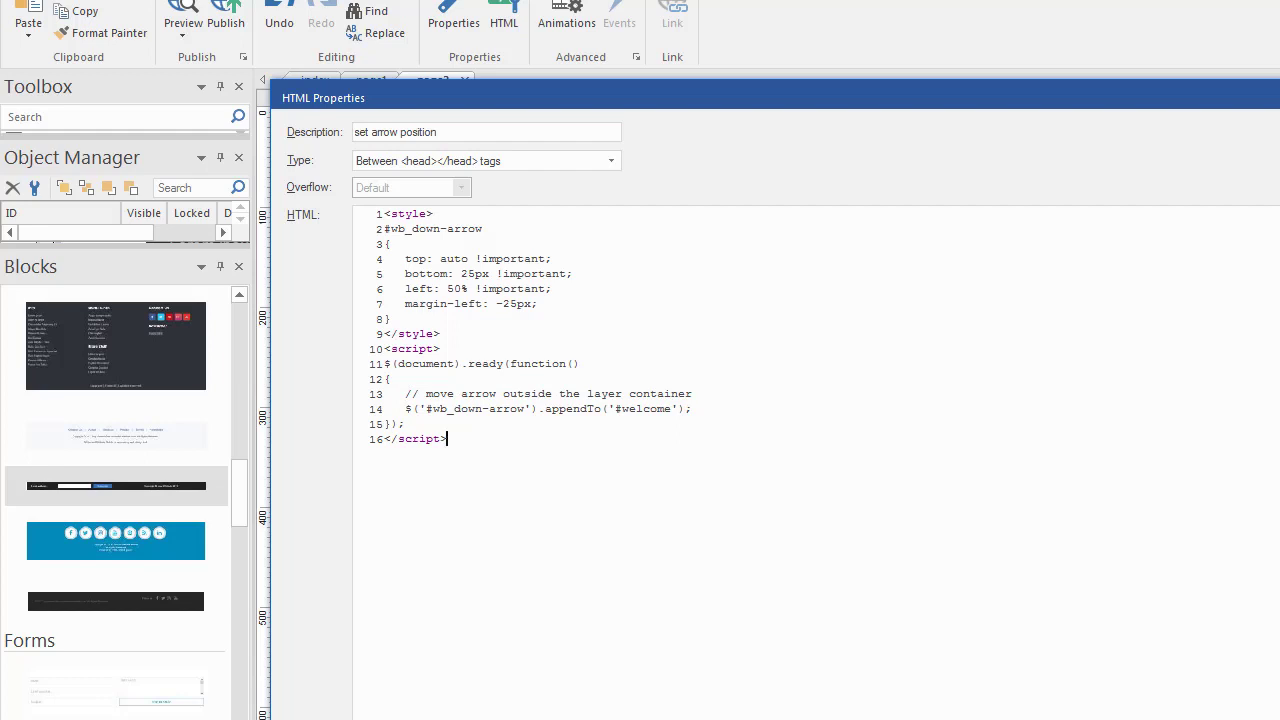
{"action": "key", "text": "Escape"}
{"action": "left_click", "coordinate": [755, 608]}
{"action": "left_click_drag", "start_coordinate": [755, 608], "coordinate": [1270, 604]}
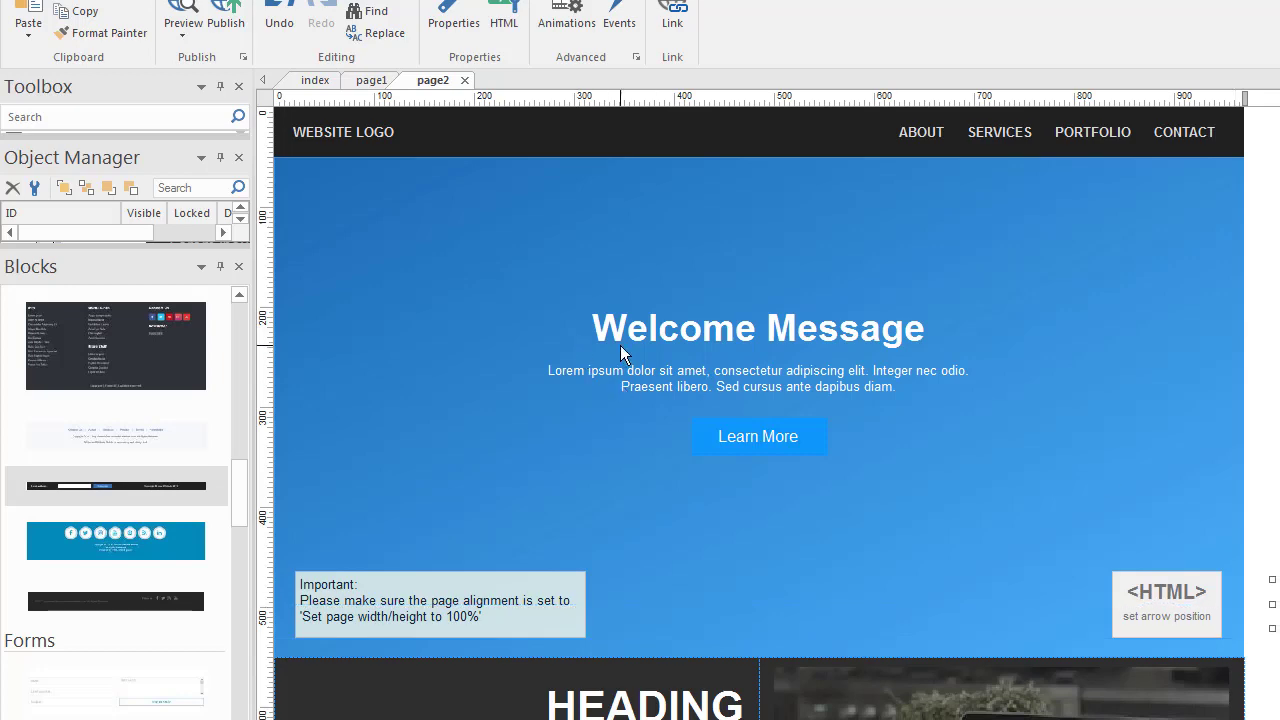
- Lower the initial value of the UI Design progress bar in the OUR SKILLS block to match the jQuery bar
{"action": "scroll", "coordinate": [325, 673], "scroll_direction": "down", "scroll_amount": 5}
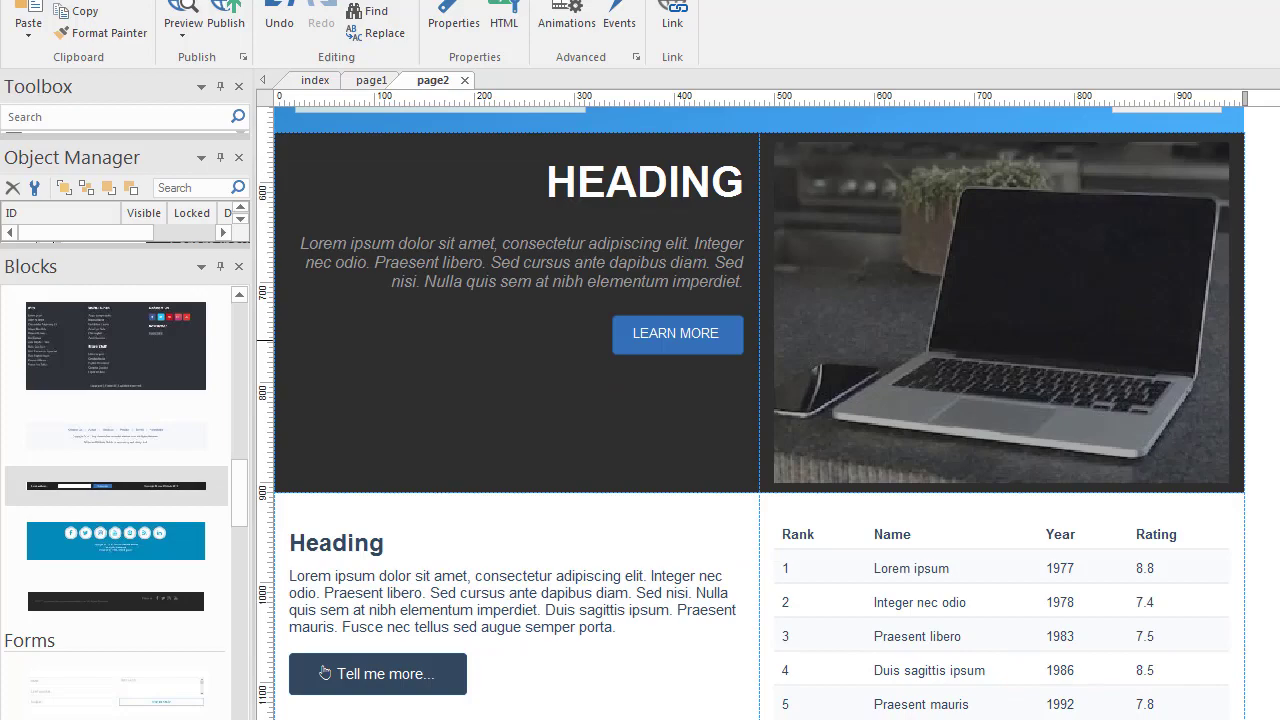
{"action": "scroll", "coordinate": [325, 673], "scroll_direction": "down", "scroll_amount": 1}
{"action": "scroll", "coordinate": [1194, 384], "scroll_direction": "down", "scroll_amount": 9}
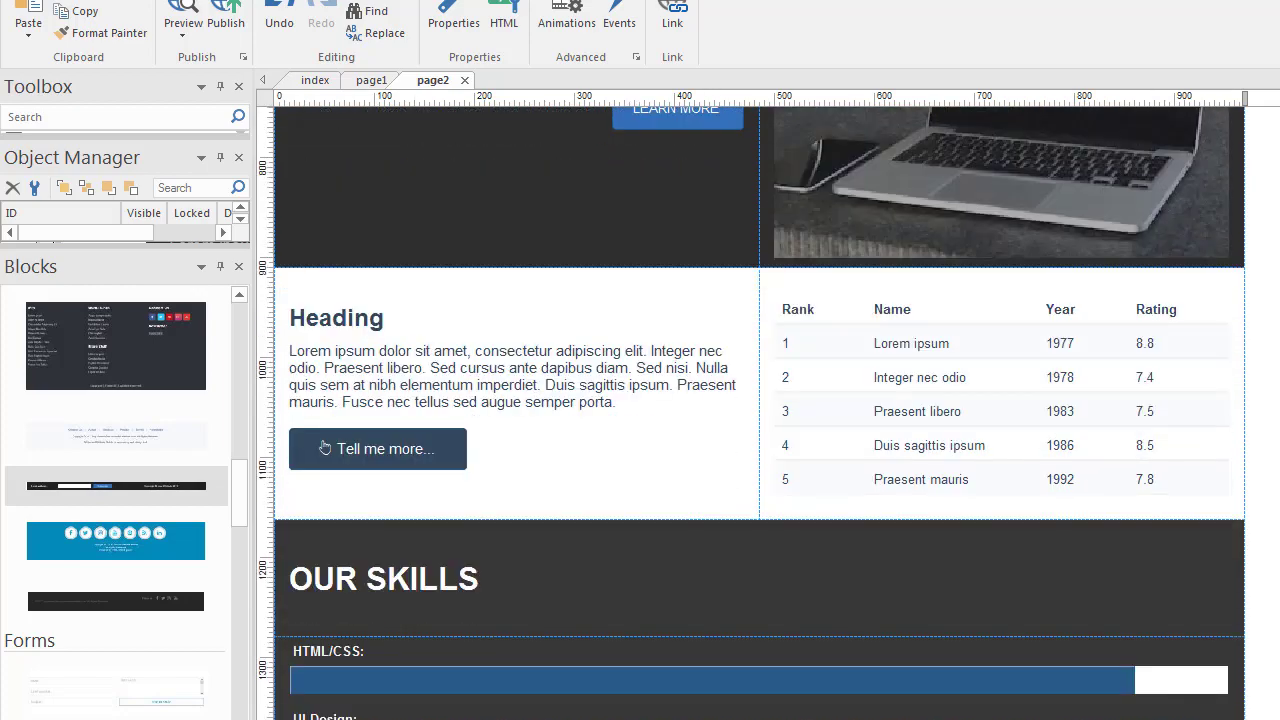
{"action": "scroll", "coordinate": [880, 388], "scroll_direction": "down", "scroll_amount": 1}
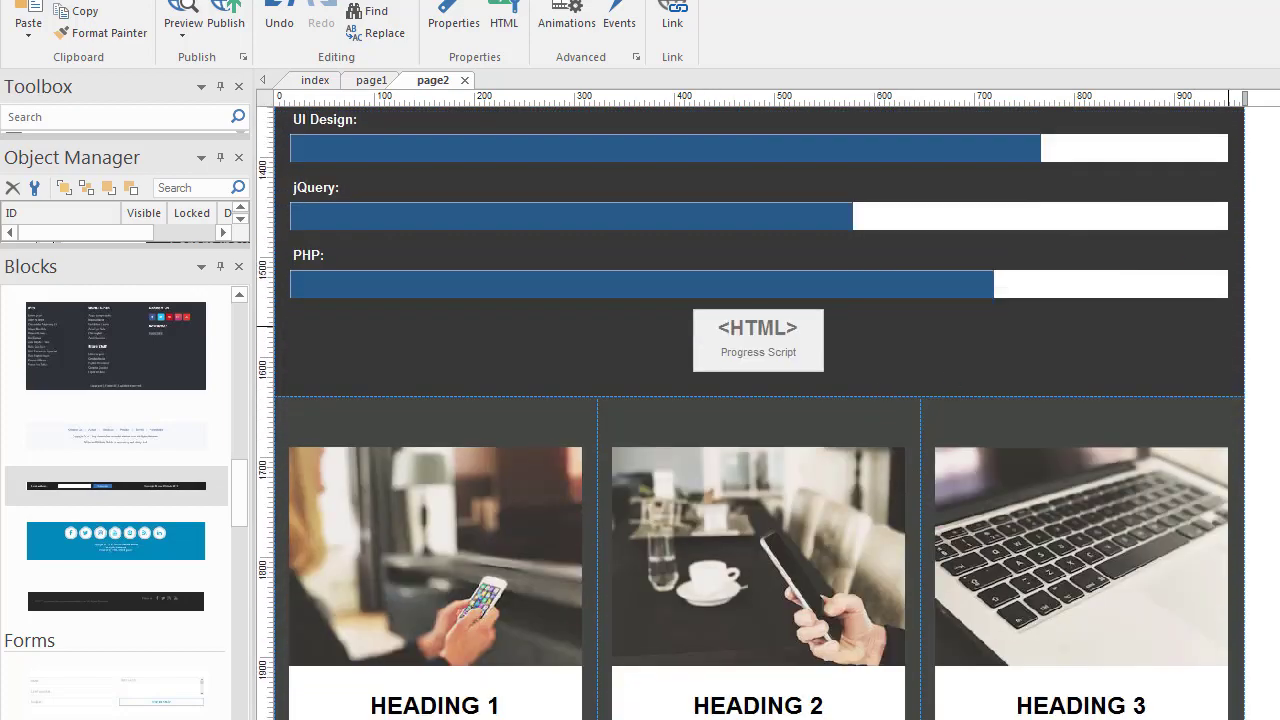
{"action": "scroll", "coordinate": [1000, 400], "scroll_direction": "up", "scroll_amount": 1}
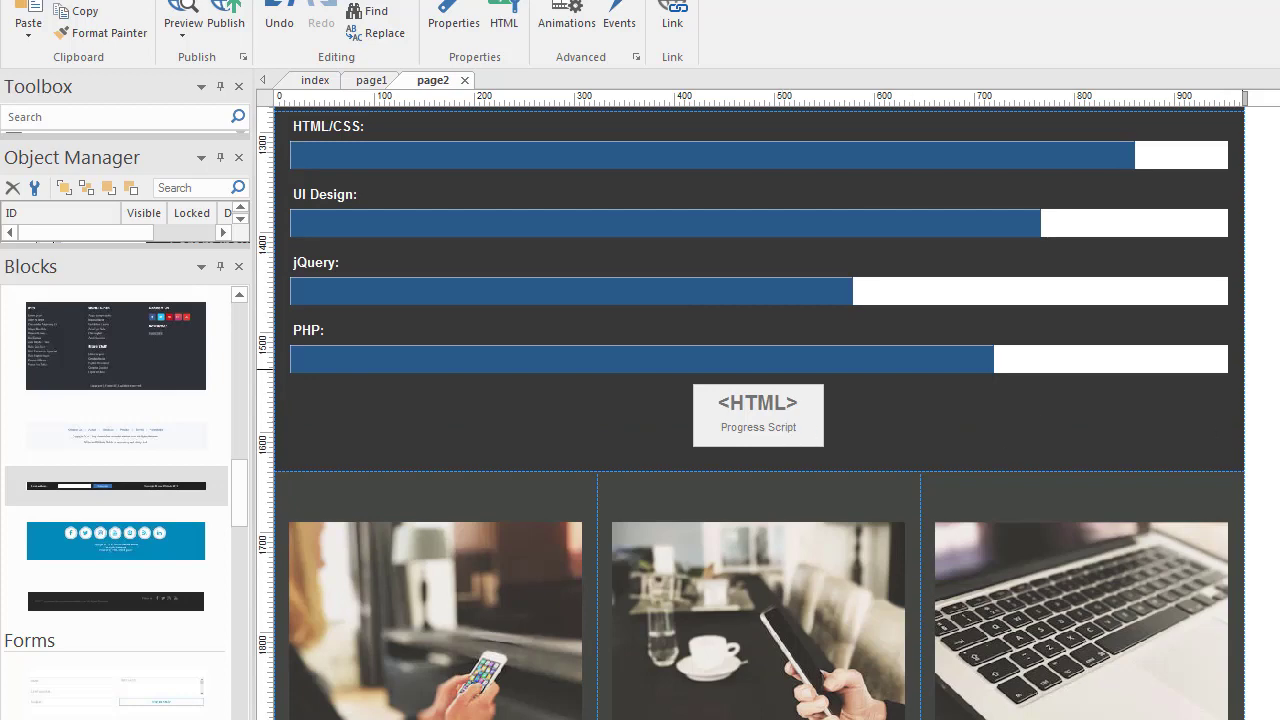
{"action": "scroll", "coordinate": [983, 467], "scroll_direction": "up", "scroll_amount": 1}
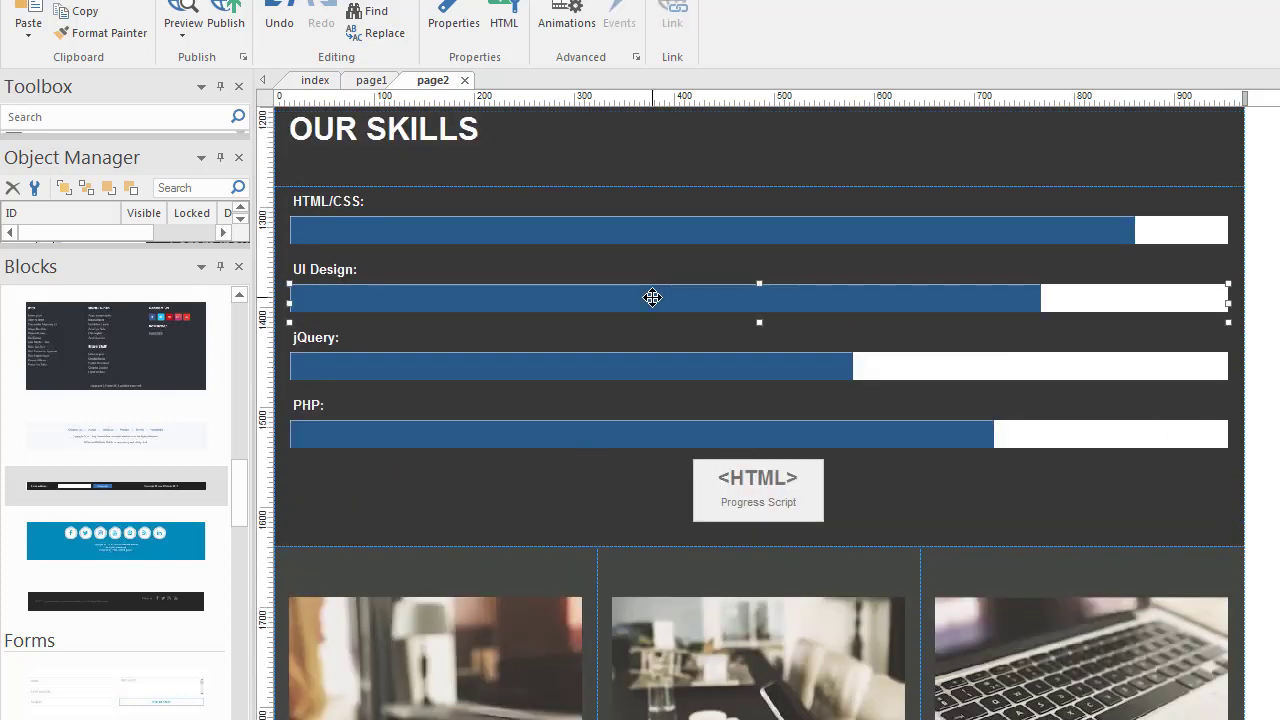
{"action": "double_click", "coordinate": [652, 297]}
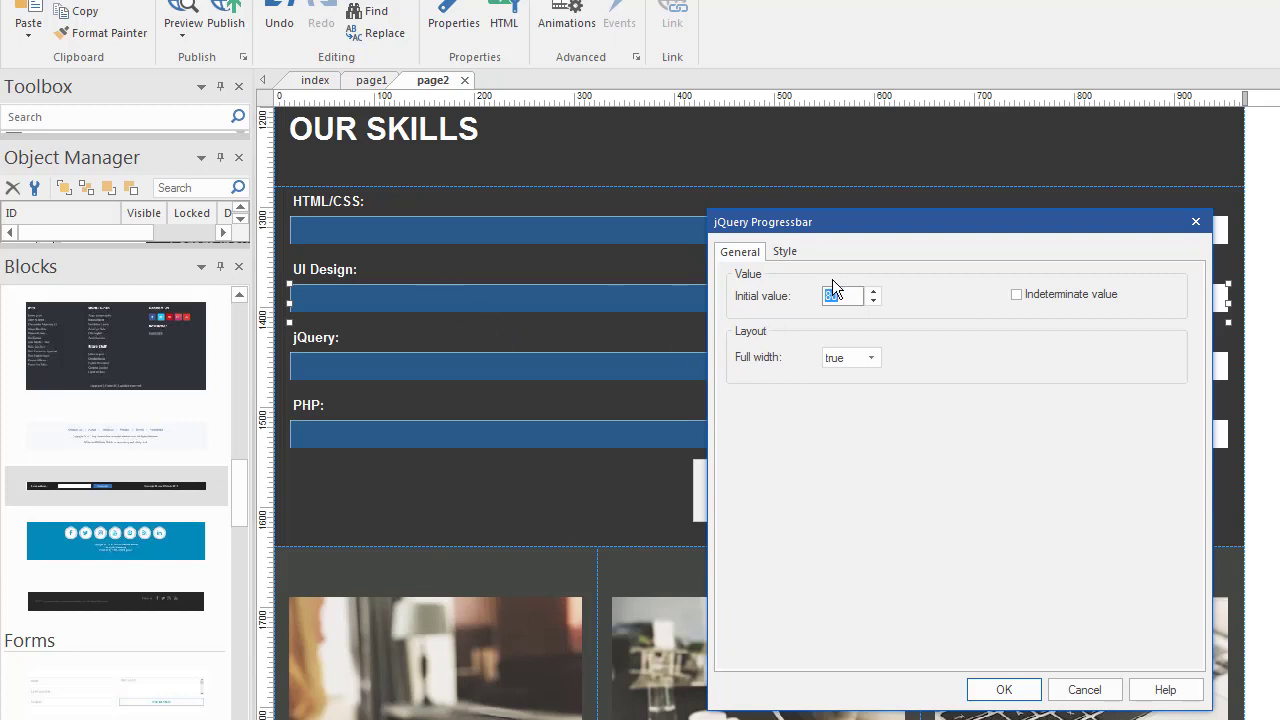
{"action": "left_click_drag", "start_coordinate": [844, 294], "coordinate": [815, 297]}
{"action": "left_click", "coordinate": [1005, 689]}
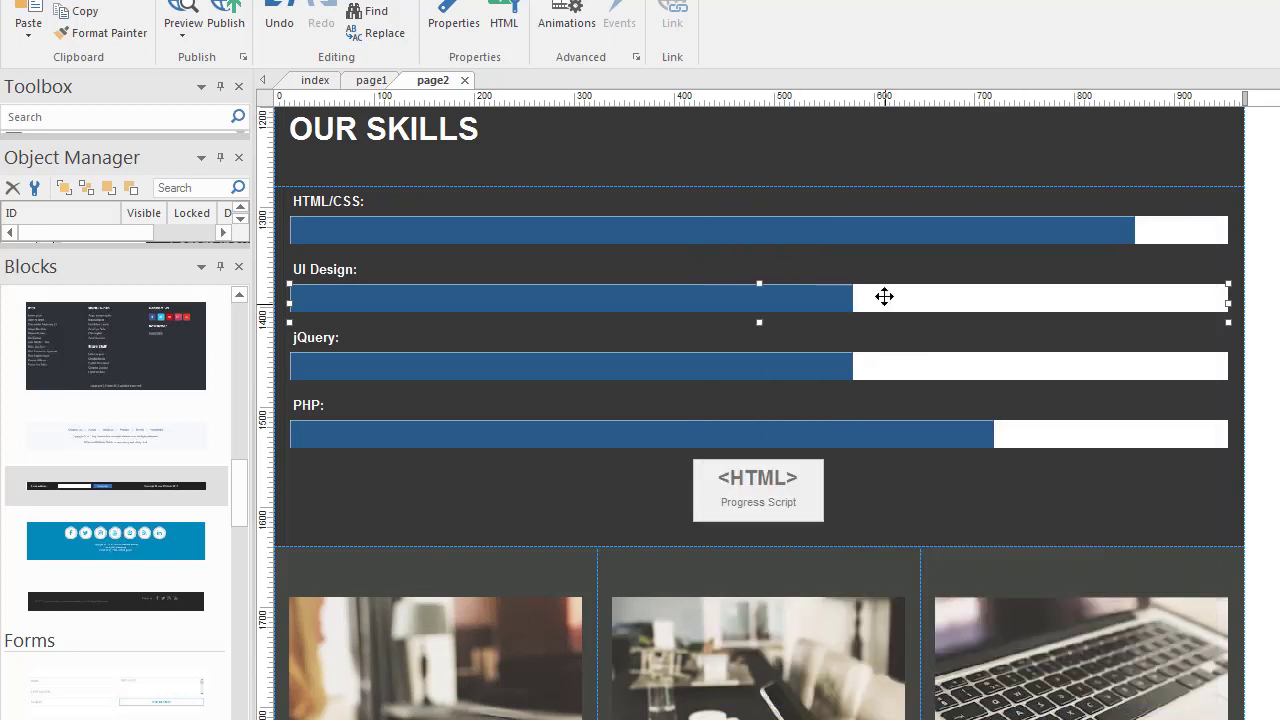
- Set the jQuery progress bar's initial value to 90 in the OUR SKILLS block
{"action": "double_click", "coordinate": [802, 362]}
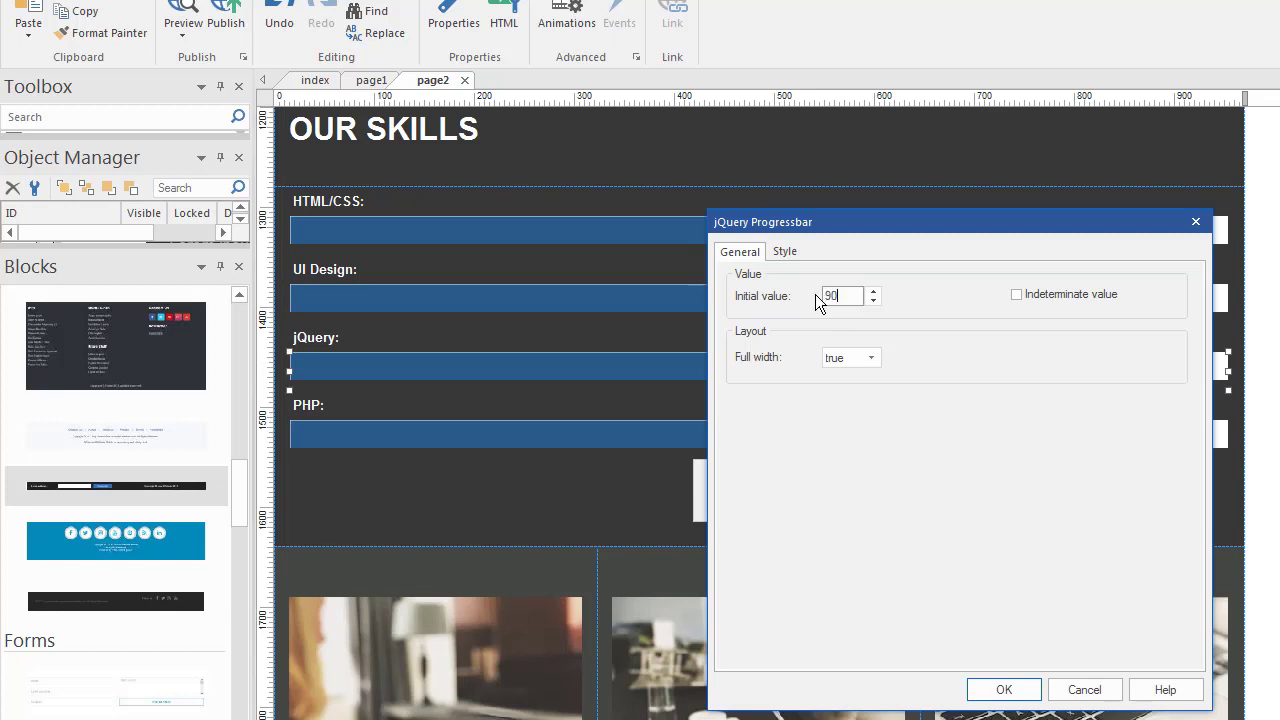
{"action": "left_click", "coordinate": [1003, 689]}
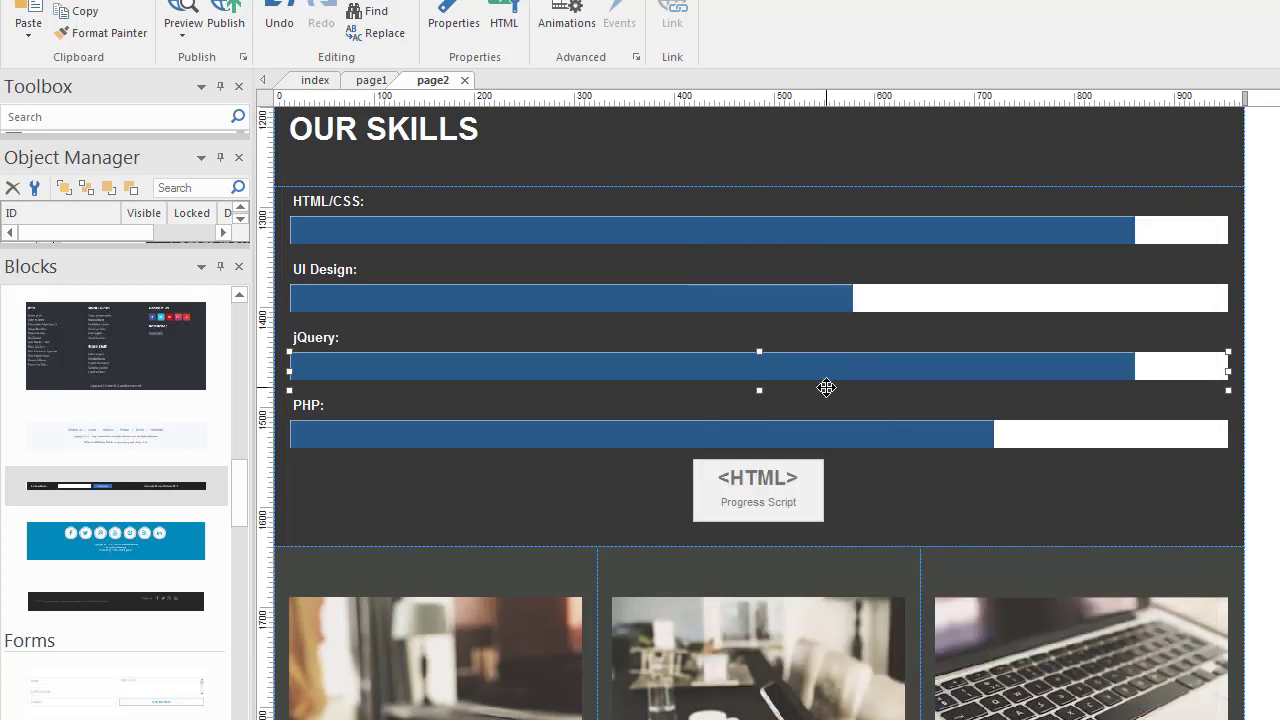
{"action": "key", "text": "Escape"}
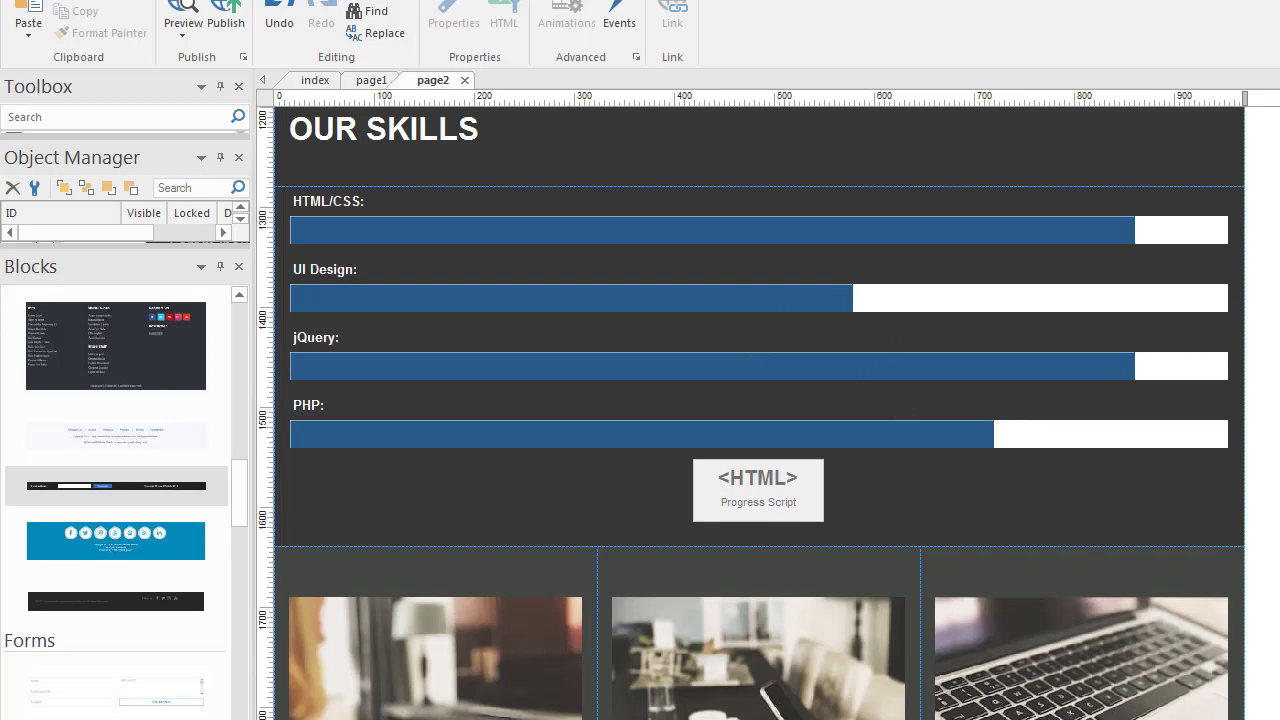
- Preview page2 in the web browser and test the full-screen intro's scrolling header and down arrow
{"action": "scroll", "coordinate": [750, 413], "scroll_direction": "down", "scroll_amount": 5}
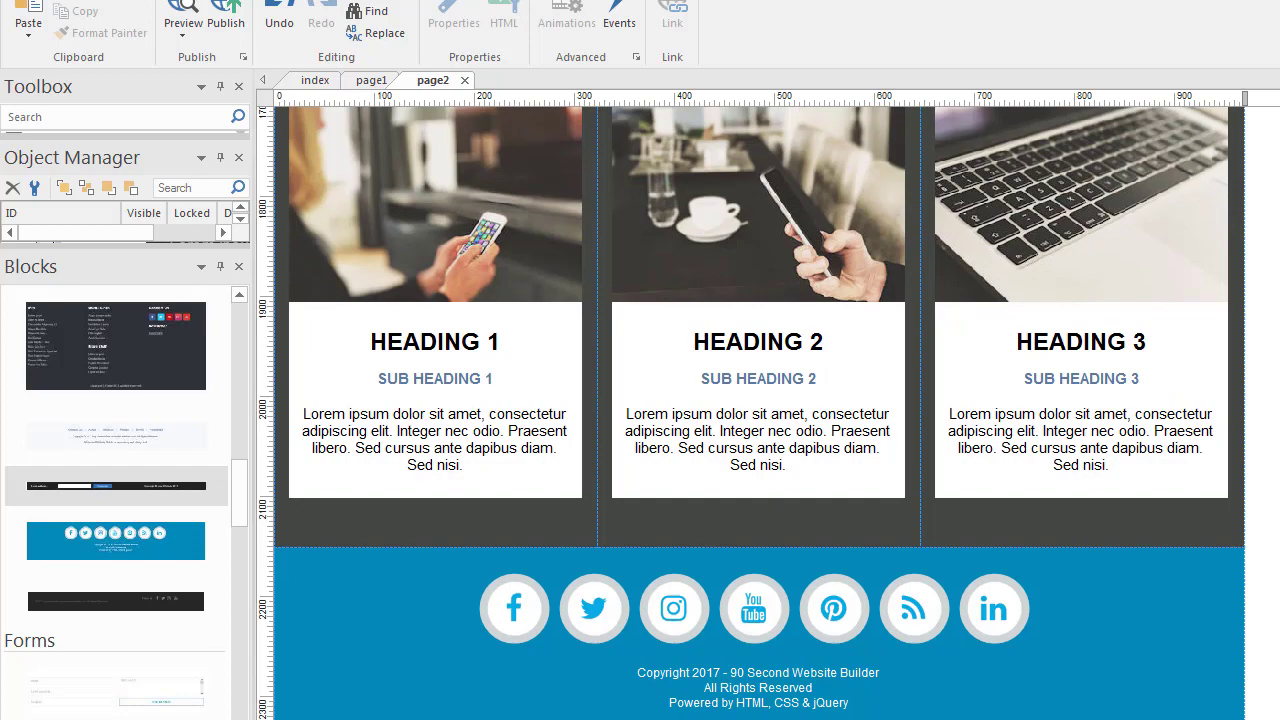
{"action": "scroll", "coordinate": [758, 413], "scroll_direction": "up", "scroll_amount": 15}
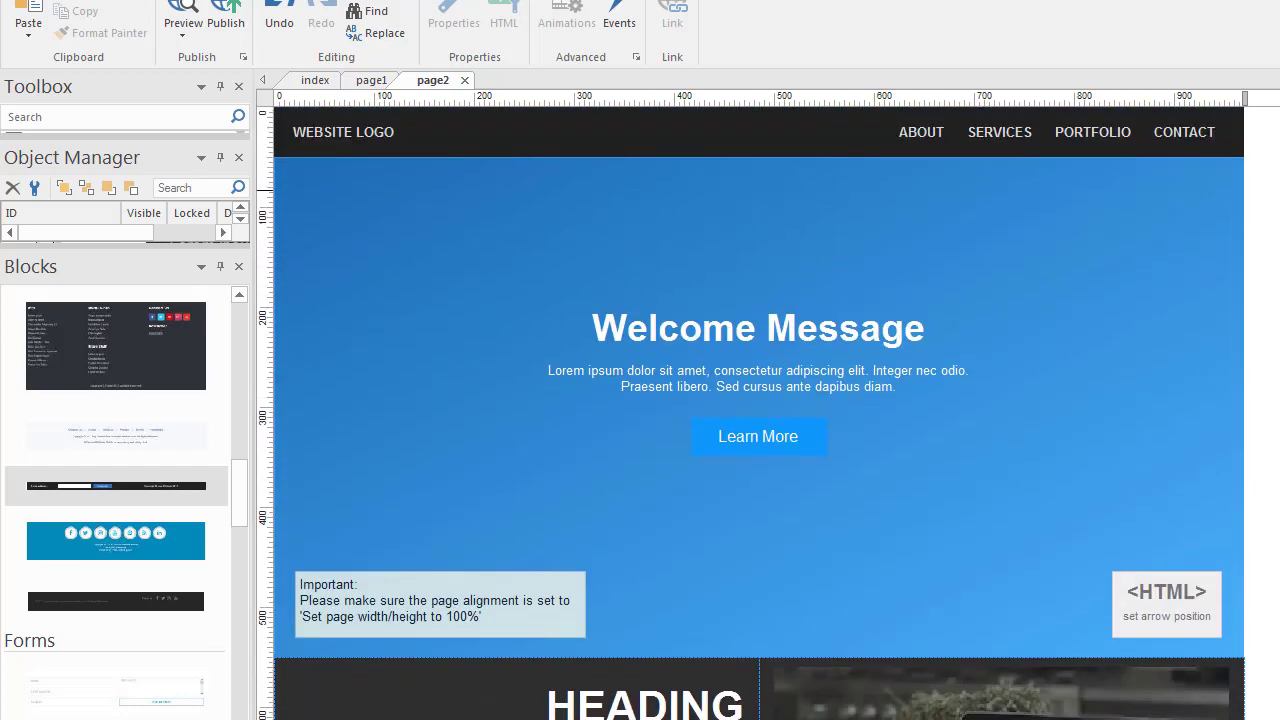
{"action": "key", "text": "F5"}
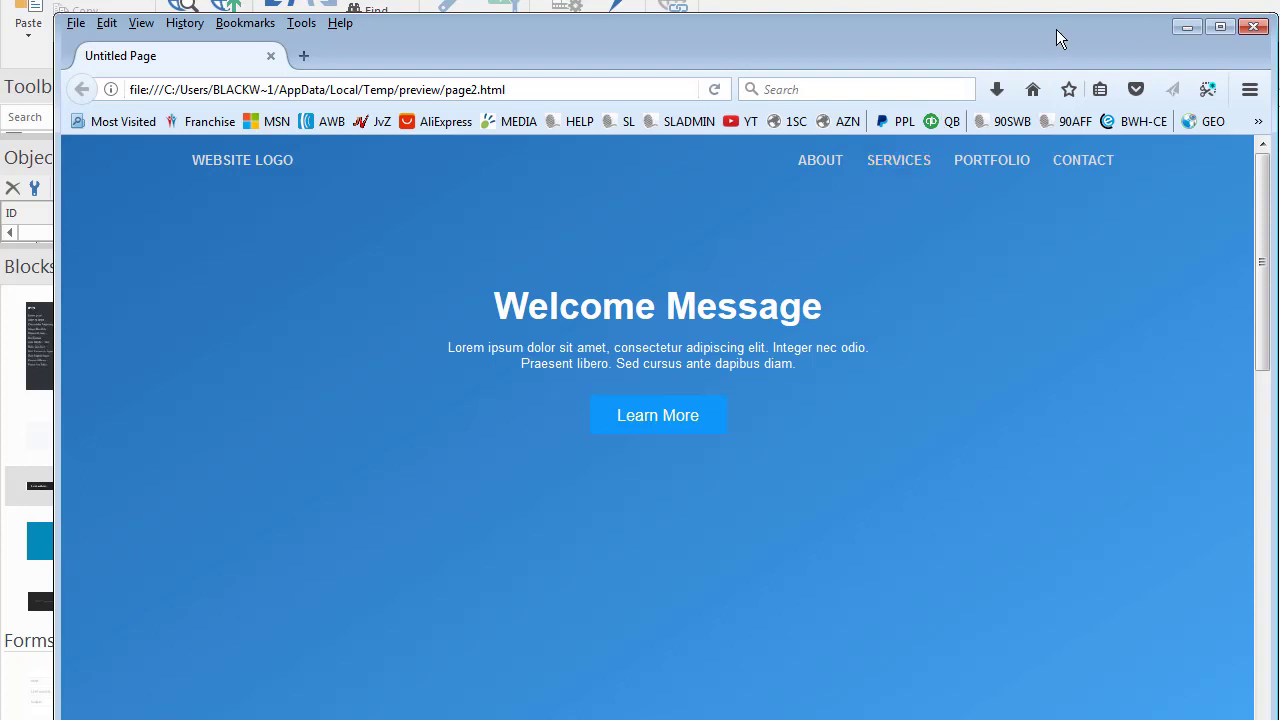
{"action": "mouse_move", "coordinate": [1056, 29]}
{"action": "left_mouse_down"}
{"action": "mouse_move", "coordinate": [1049, 0]}
{"action": "mouse_move", "coordinate": [1060, 51]}
{"action": "mouse_move", "coordinate": [1063, 14]}
{"action": "left_mouse_up"}
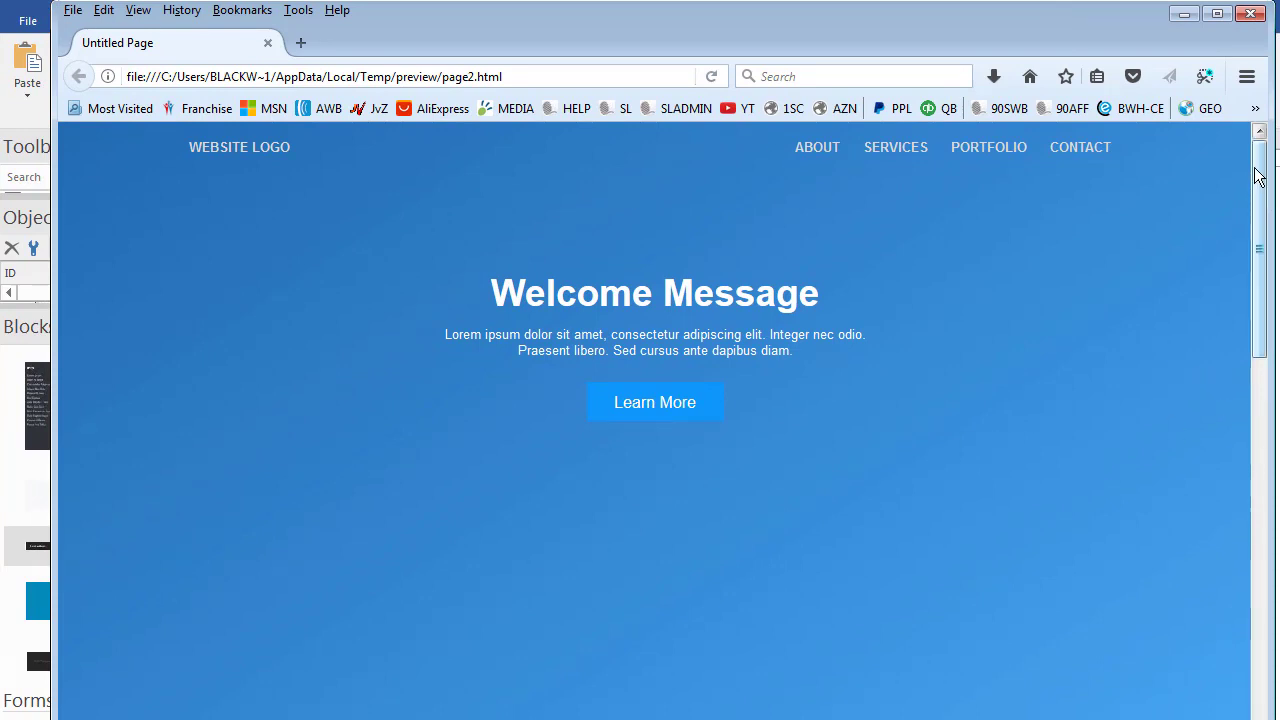
{"action": "scroll", "coordinate": [1258, 177], "scroll_direction": "down", "scroll_amount": 3}
{"action": "scroll", "coordinate": [1250, 178], "scroll_direction": "up", "scroll_amount": 3}
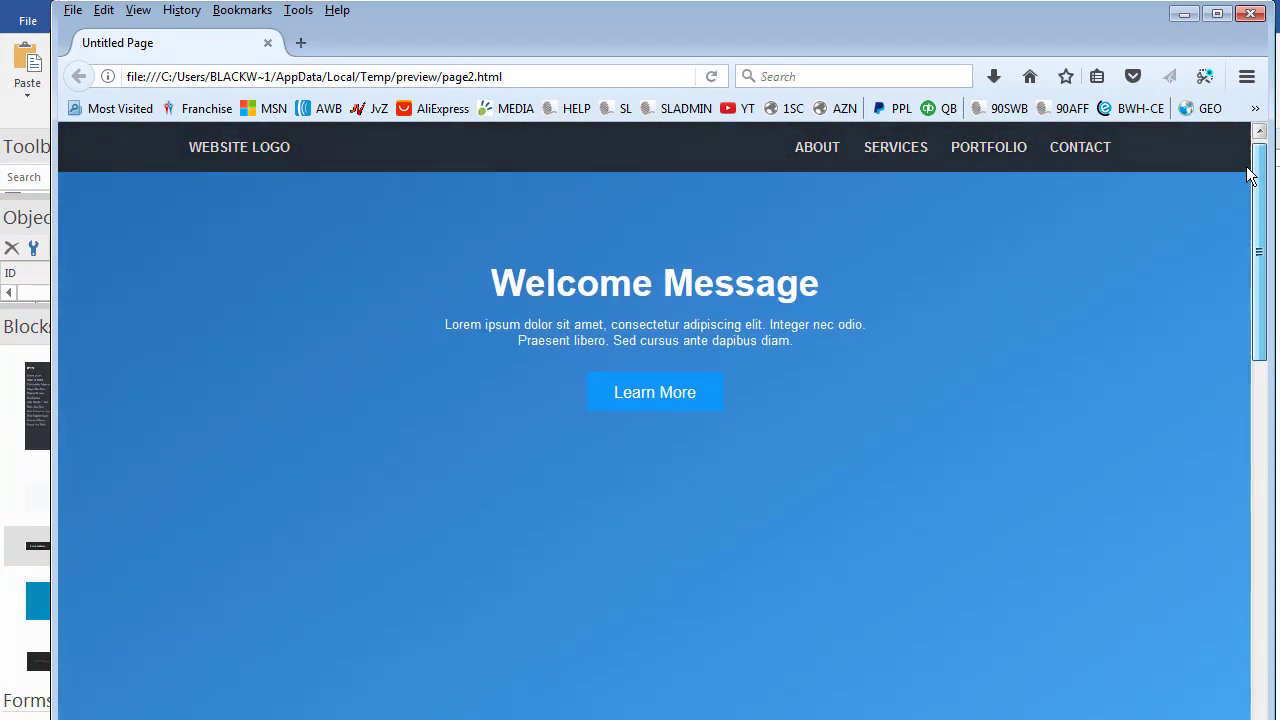
{"action": "scroll", "coordinate": [1250, 178], "scroll_direction": "up", "scroll_amount": 1}
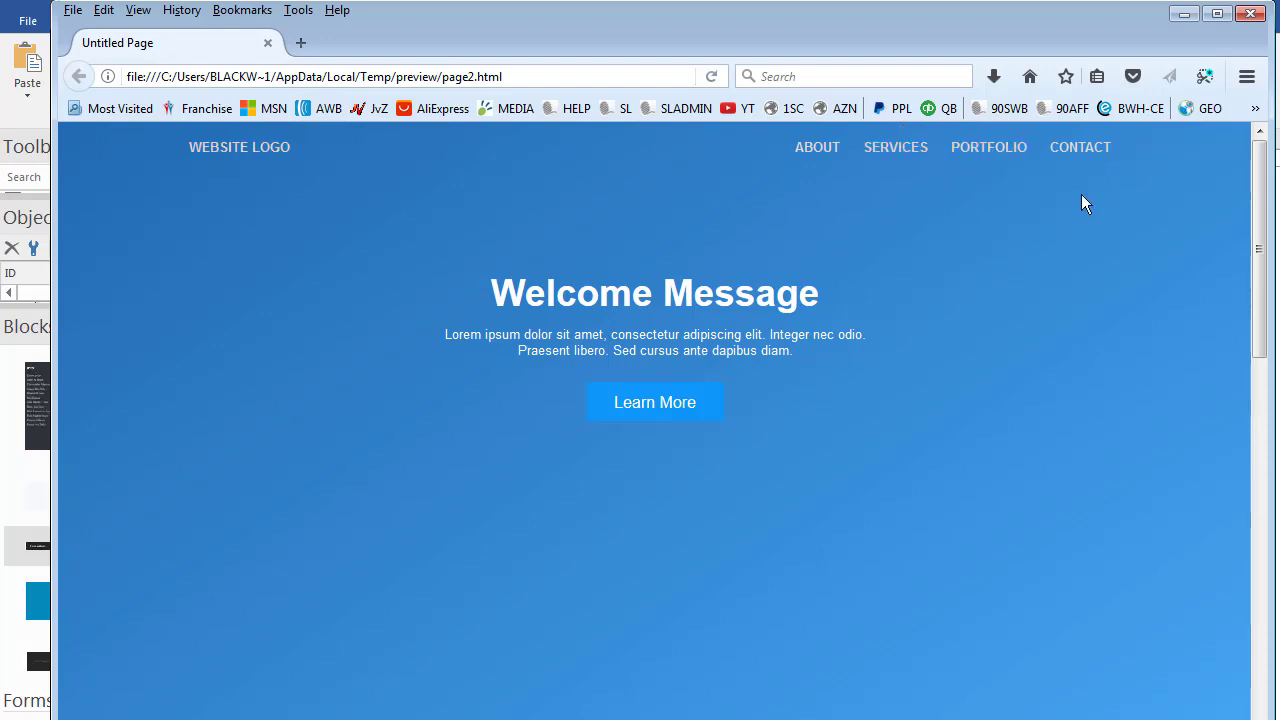
{"action": "mouse_move", "coordinate": [1260, 175]}
{"action": "left_mouse_down"}
{"action": "mouse_move", "coordinate": [1250, 261]}
{"action": "mouse_move", "coordinate": [1250, 165]}
{"action": "mouse_move", "coordinate": [1256, 280]}
{"action": "mouse_move", "coordinate": [1256, 150]}
{"action": "mouse_move", "coordinate": [1252, 232]}
{"action": "mouse_move", "coordinate": [1256, 165]}
{"action": "left_mouse_up"}
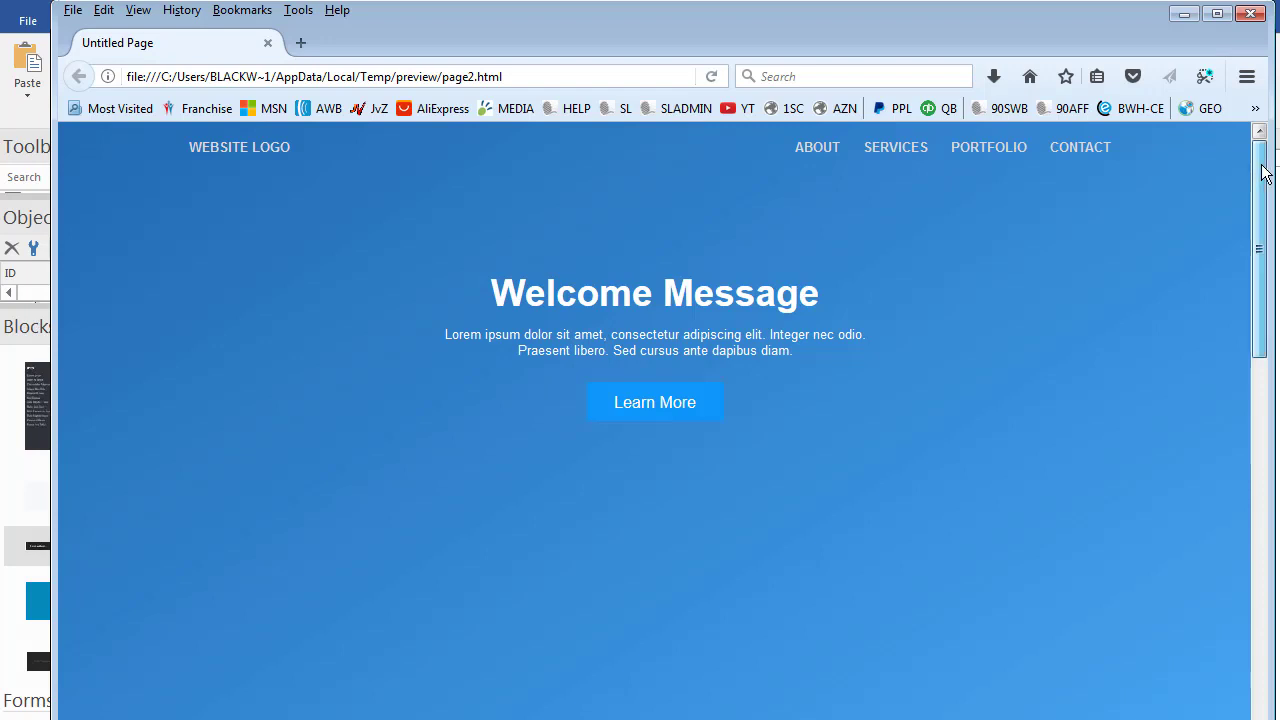
{"action": "left_click_drag", "start_coordinate": [1265, 172], "coordinate": [1265, 307]}
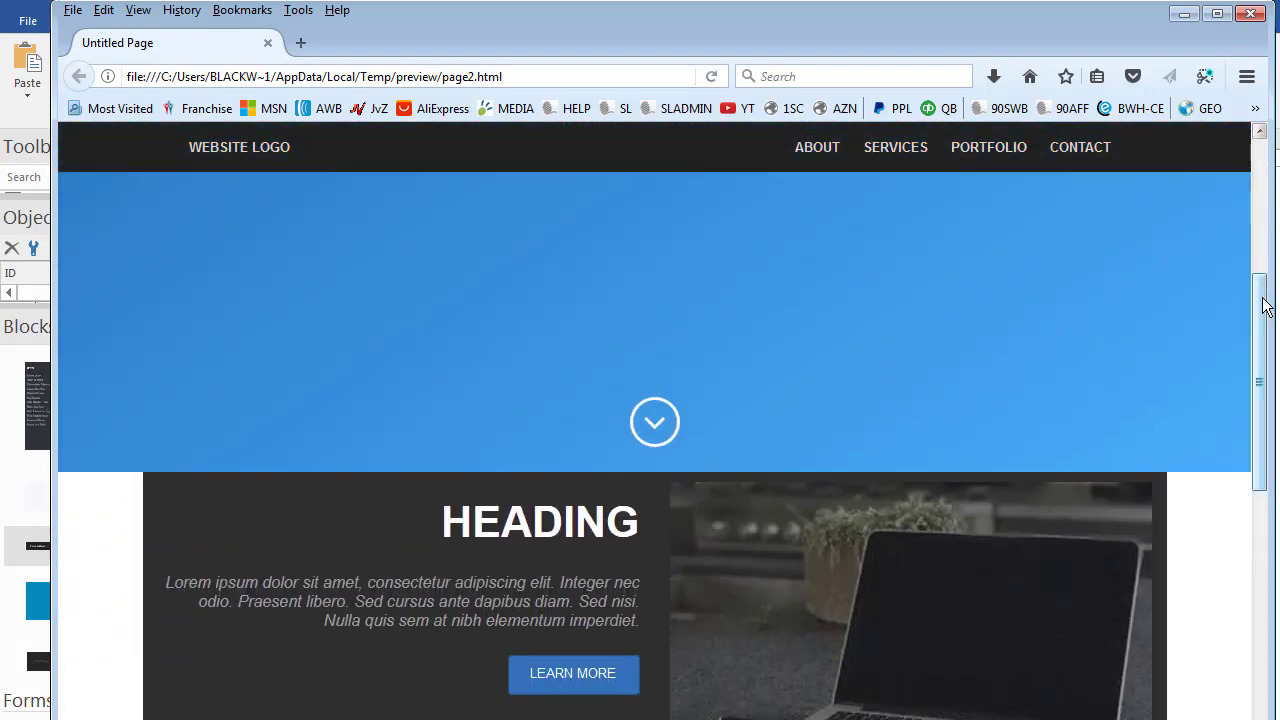
{"action": "left_click", "coordinate": [657, 431]}
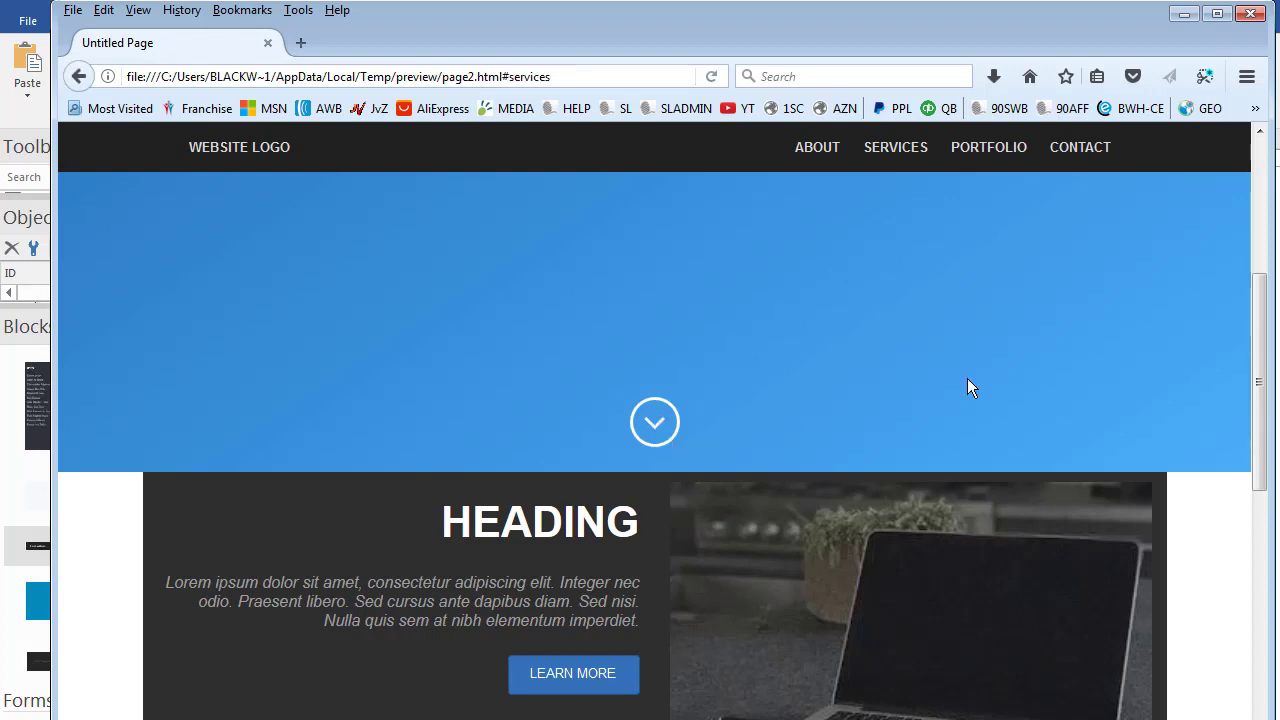
- Reload the preview, check the blocks from the intro down to the social-icons footer, and close the preview
{"action": "left_click_drag", "start_coordinate": [1260, 366], "coordinate": [1143, 245]}
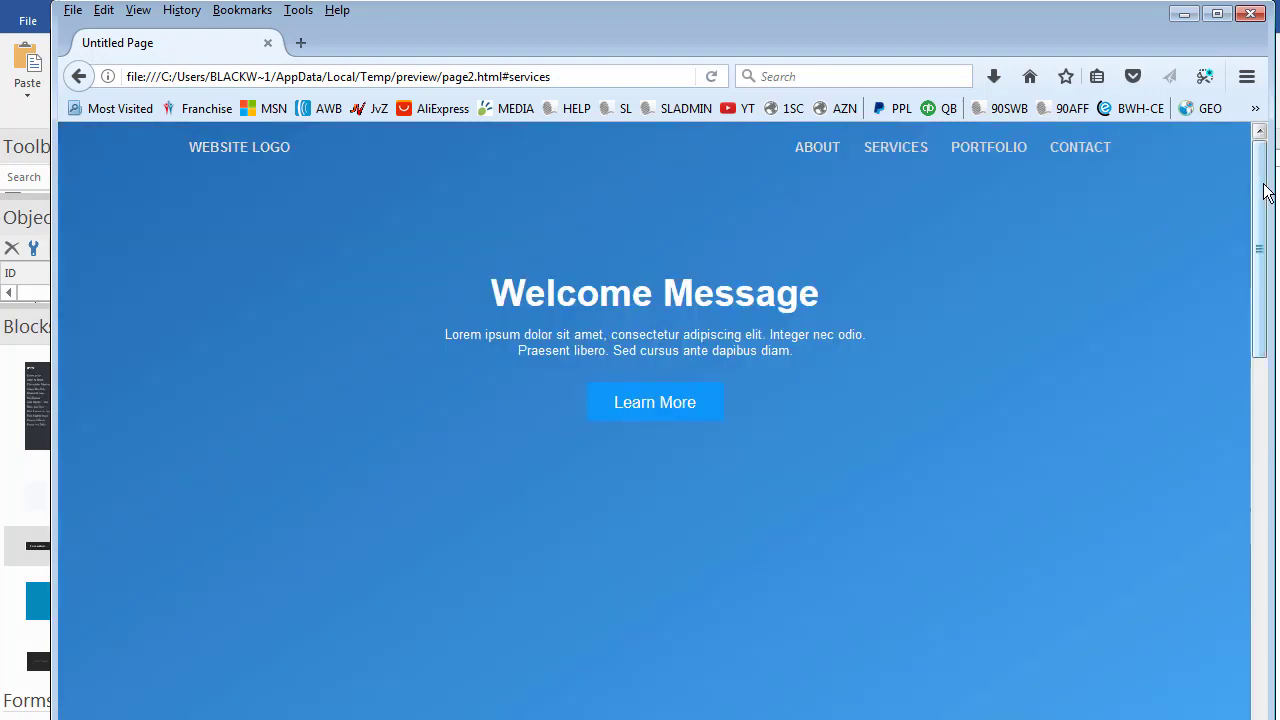
{"action": "left_click_drag", "start_coordinate": [1262, 186], "coordinate": [1240, 410]}
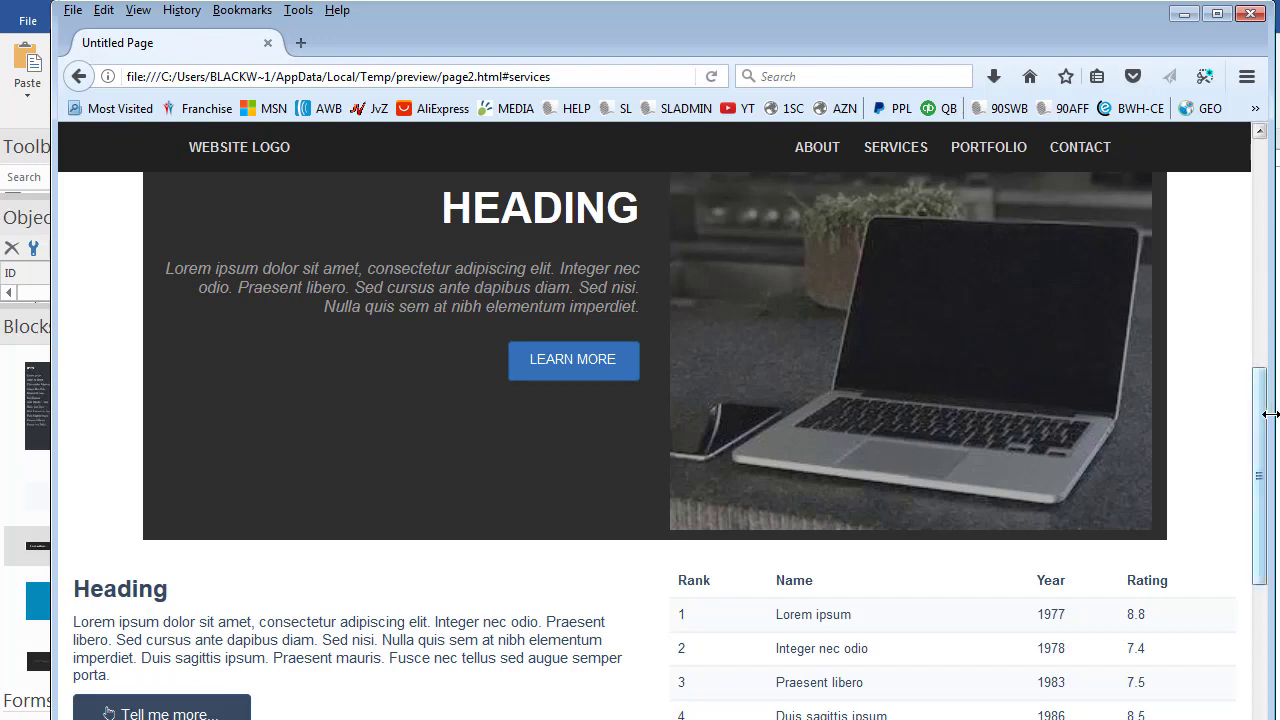
{"action": "mouse_move", "coordinate": [1261, 386]}
{"action": "left_mouse_down"}
{"action": "mouse_move", "coordinate": [1258, 700]}
{"action": "mouse_move", "coordinate": [1259, 520]}
{"action": "mouse_move", "coordinate": [1250, 690]}
{"action": "mouse_move", "coordinate": [1247, 603]}
{"action": "mouse_move", "coordinate": [1256, 391]}
{"action": "left_mouse_up"}
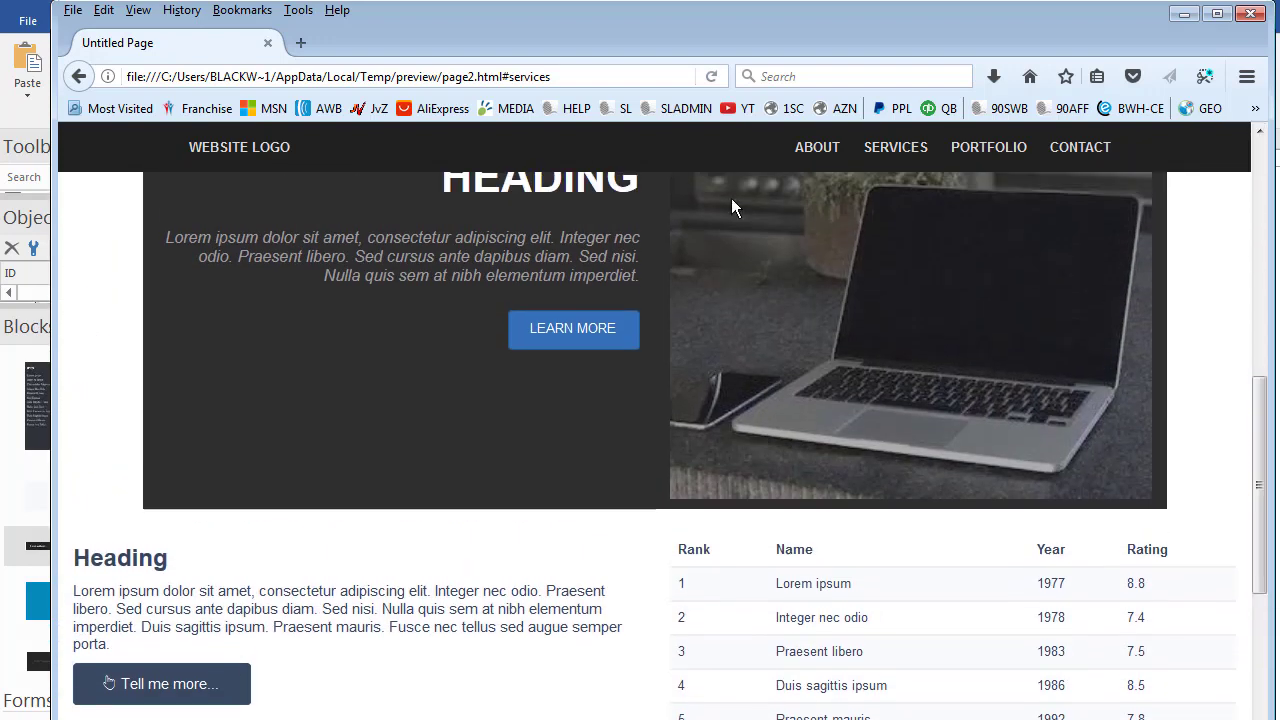
{"action": "left_click", "coordinate": [708, 70]}
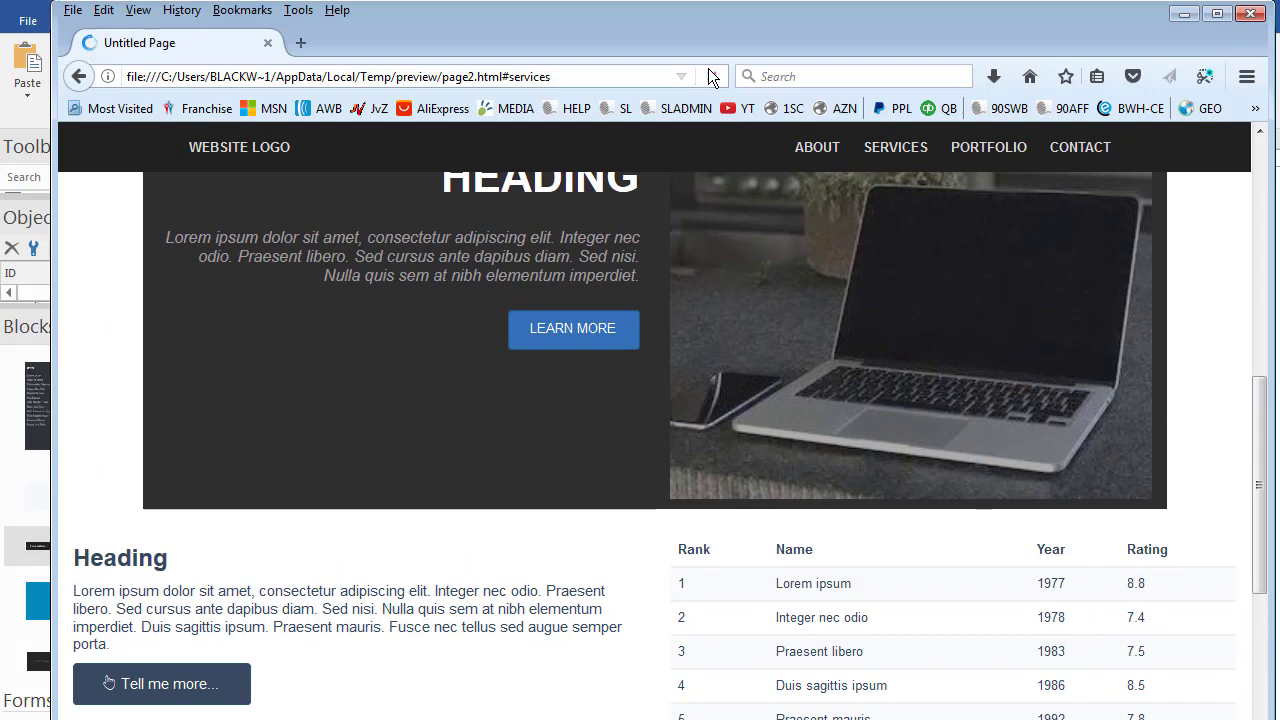
{"action": "left_click_drag", "start_coordinate": [1260, 392], "coordinate": [1191, 680]}
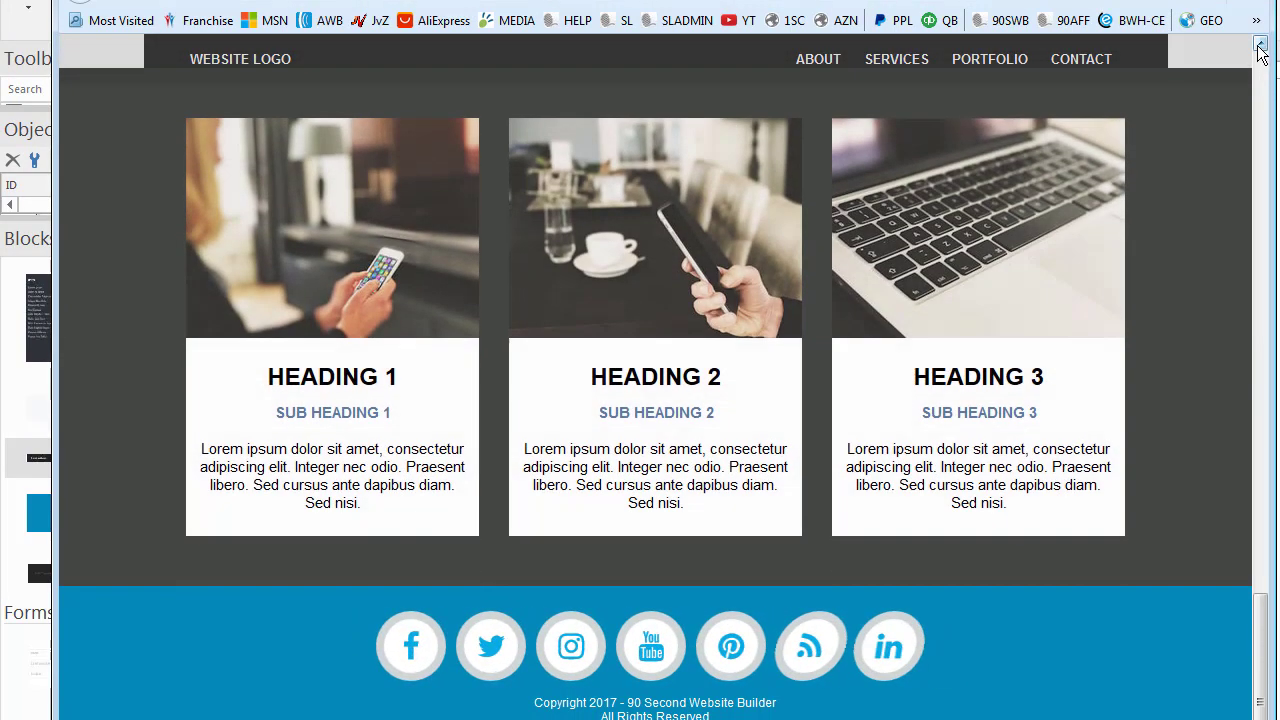
{"action": "left_click_drag", "start_coordinate": [1260, 643], "coordinate": [1240, 614]}
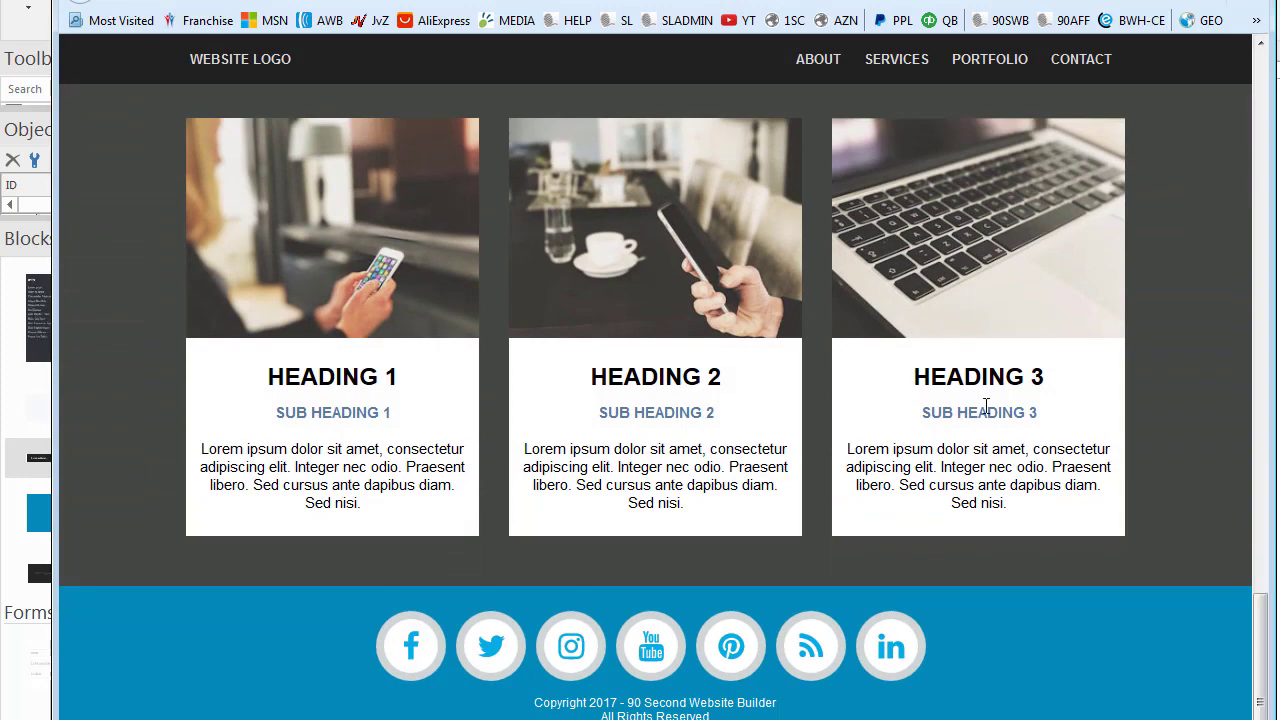
{"action": "left_click_drag", "start_coordinate": [1260, 635], "coordinate": [1266, 243]}
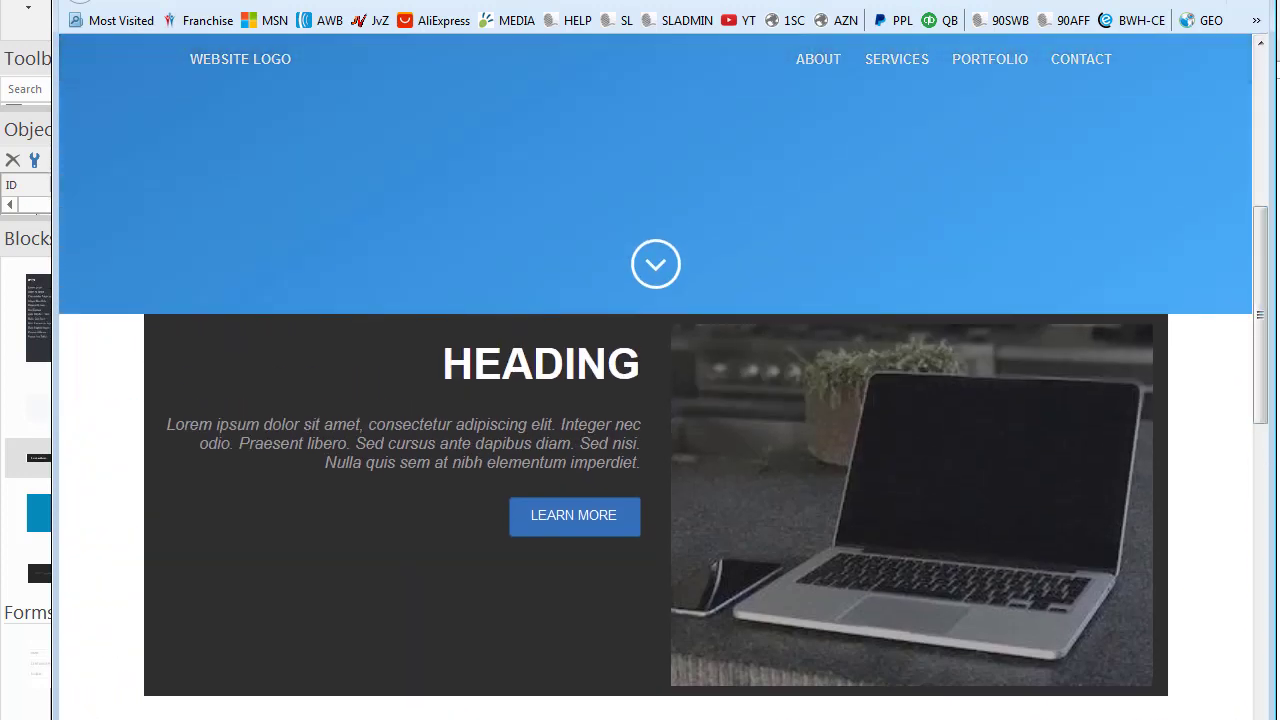
{"action": "key", "text": "alt+F4"}
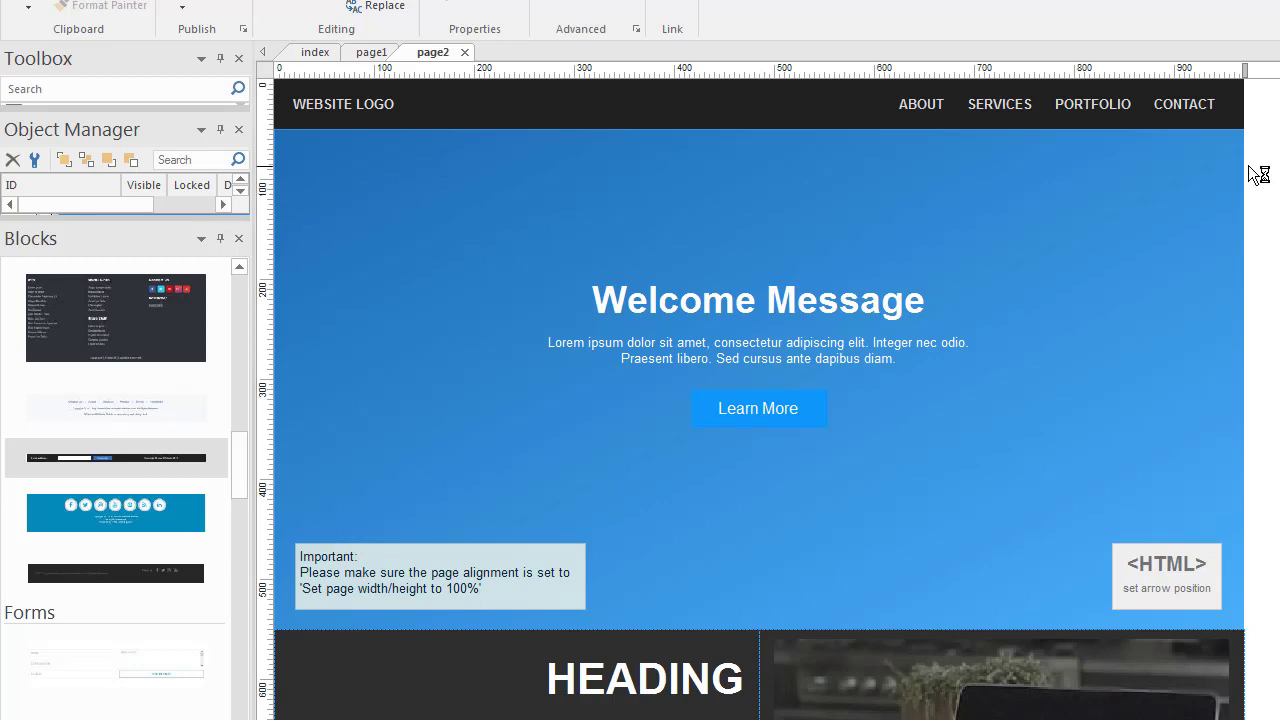
{"action": "mouse_move", "coordinate": [1256, 170]}
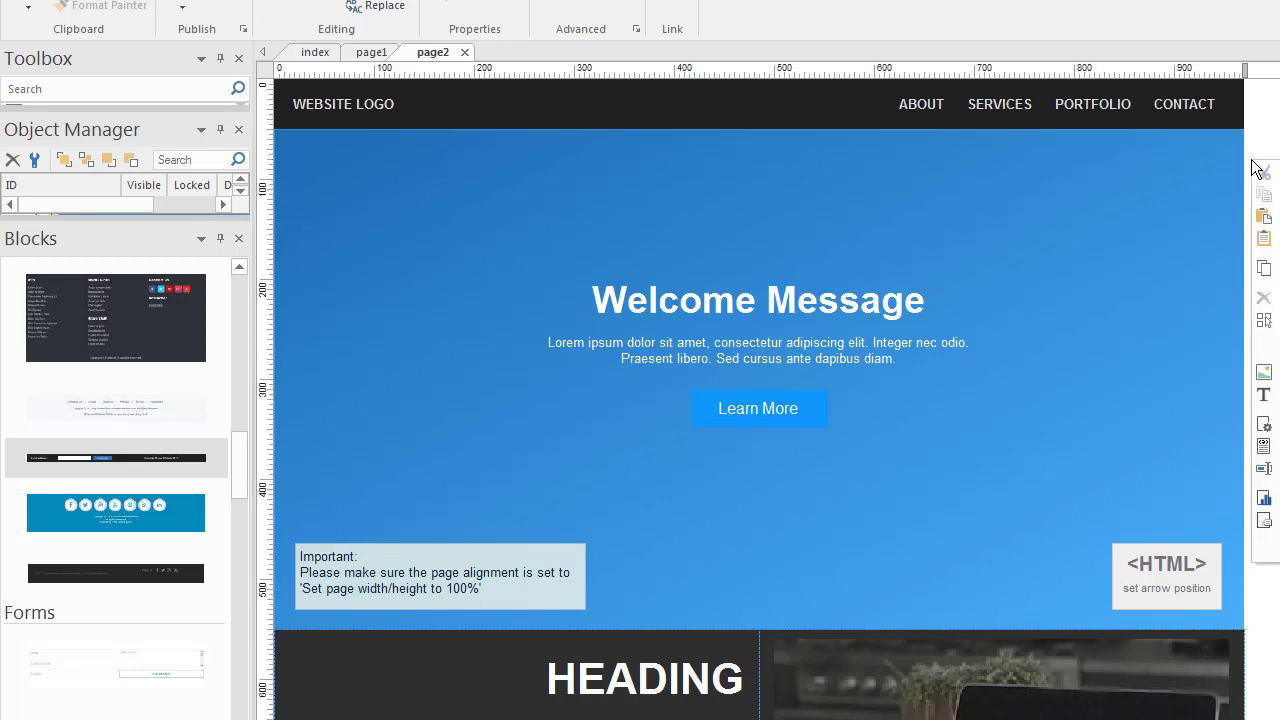
- Set page2's background color to #2E2E2E by sampling the dark background of the HEADING block
{"action": "double_click", "coordinate": [1000, 240]}
{"action": "left_click_drag", "start_coordinate": [863, 177], "coordinate": [803, 182]}
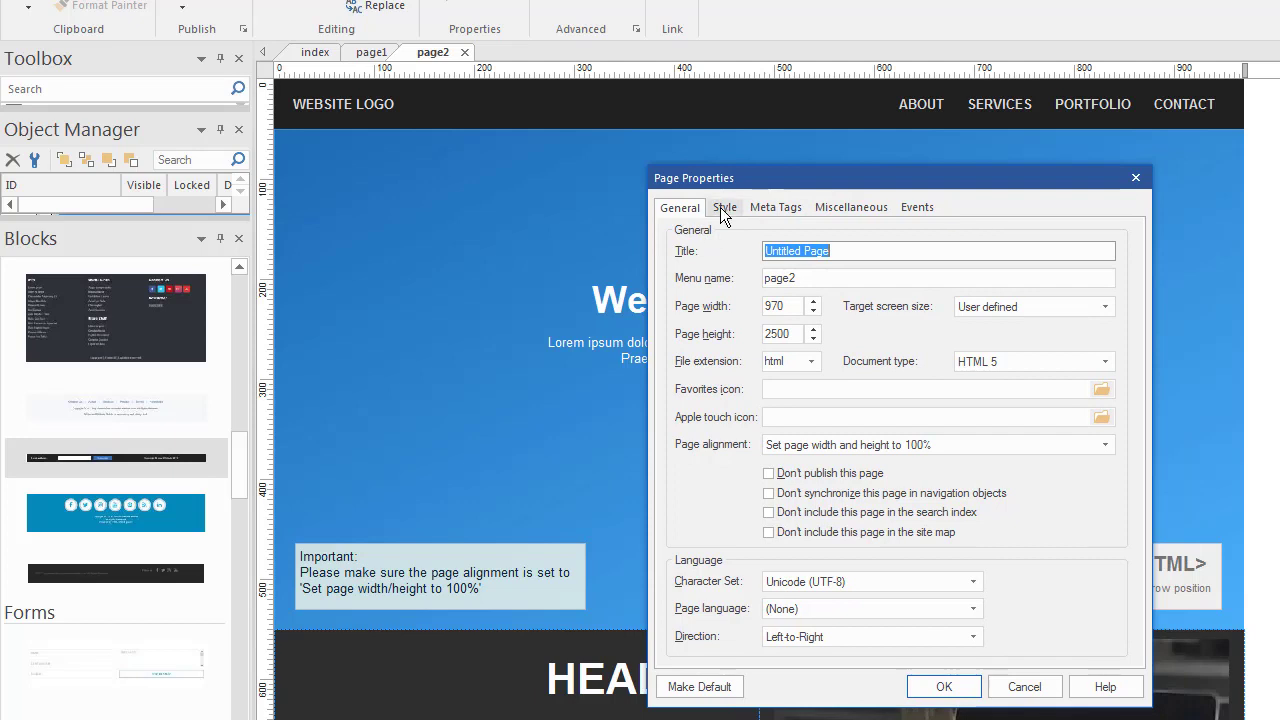
{"action": "left_click", "coordinate": [724, 208]}
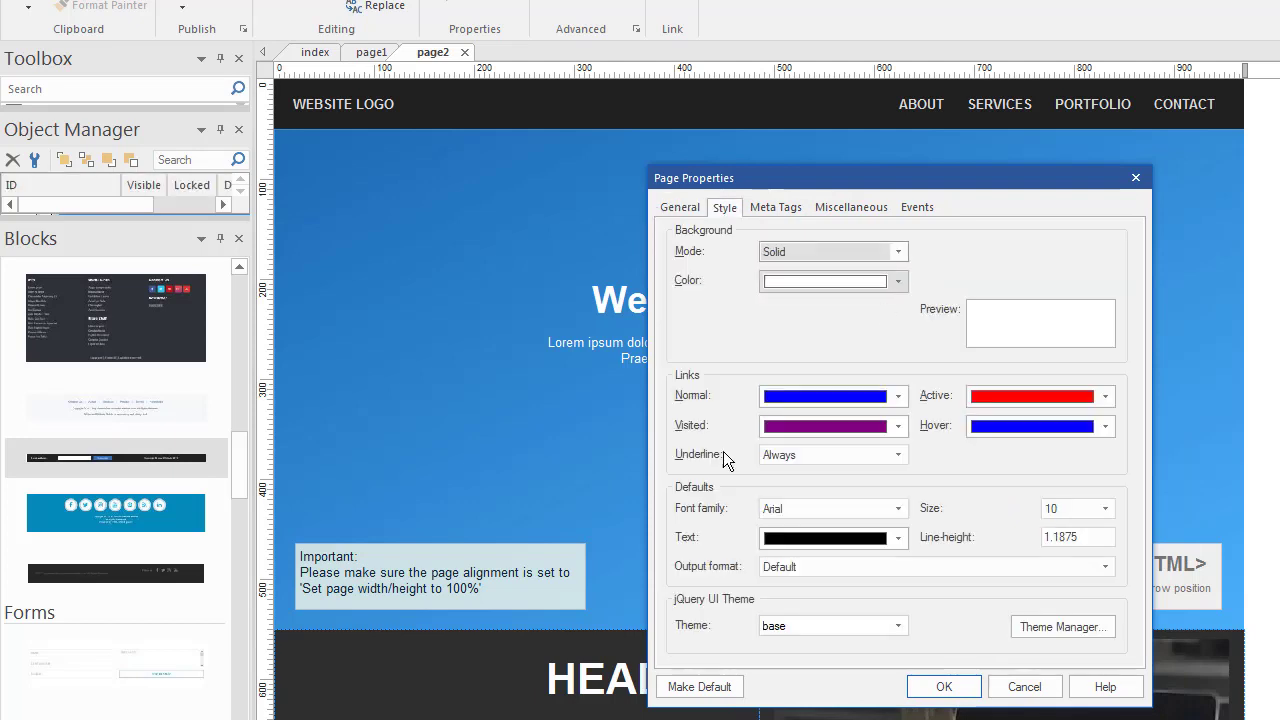
{"action": "left_click", "coordinate": [897, 282]}
{"action": "left_click", "coordinate": [896, 537]}
{"action": "left_click", "coordinate": [1135, 469]}
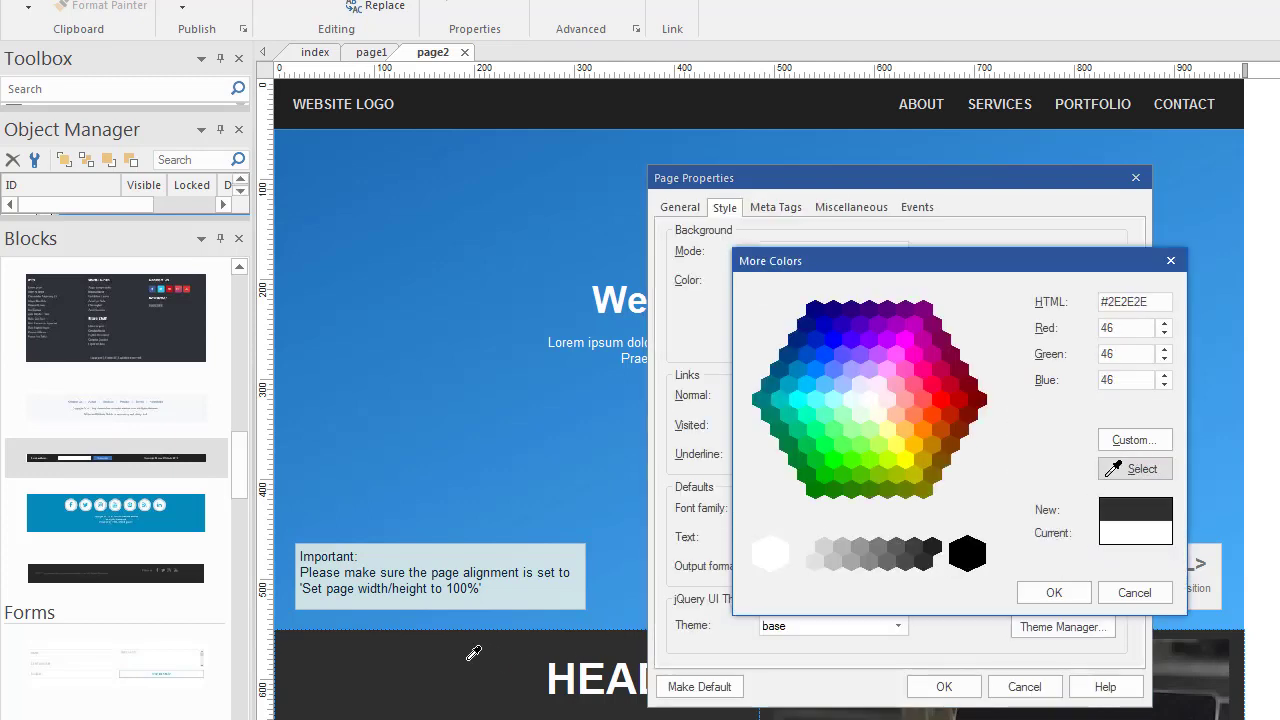
{"action": "left_click", "coordinate": [1054, 592]}
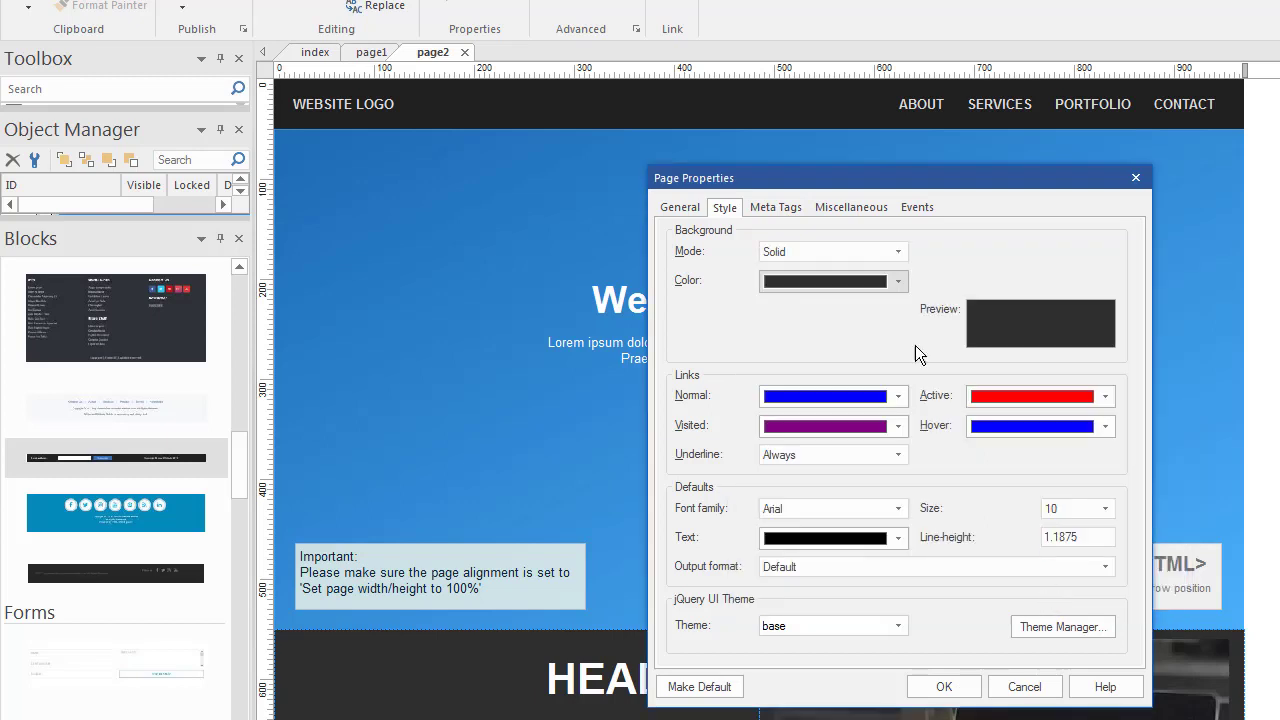
{"action": "left_click", "coordinate": [944, 687]}
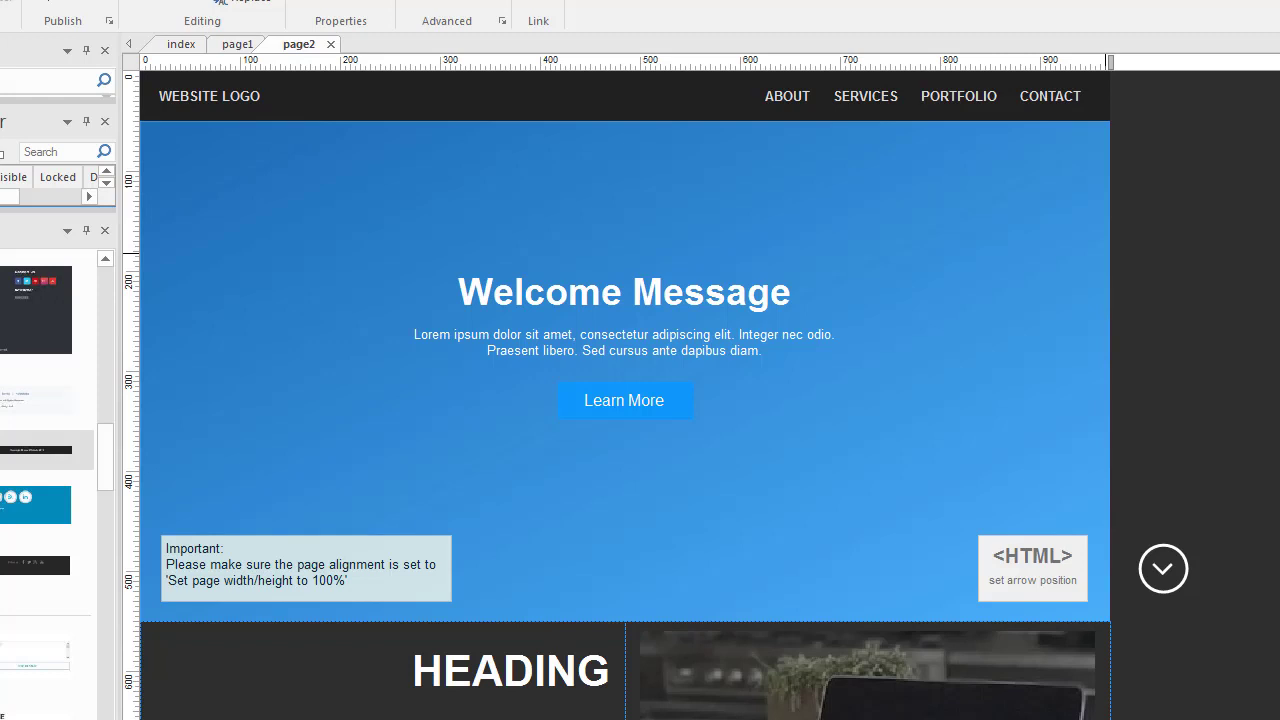
- Preview page2 in the browser, check it down to the footer's email subscription field, and close the preview
{"action": "key", "text": "F5"}
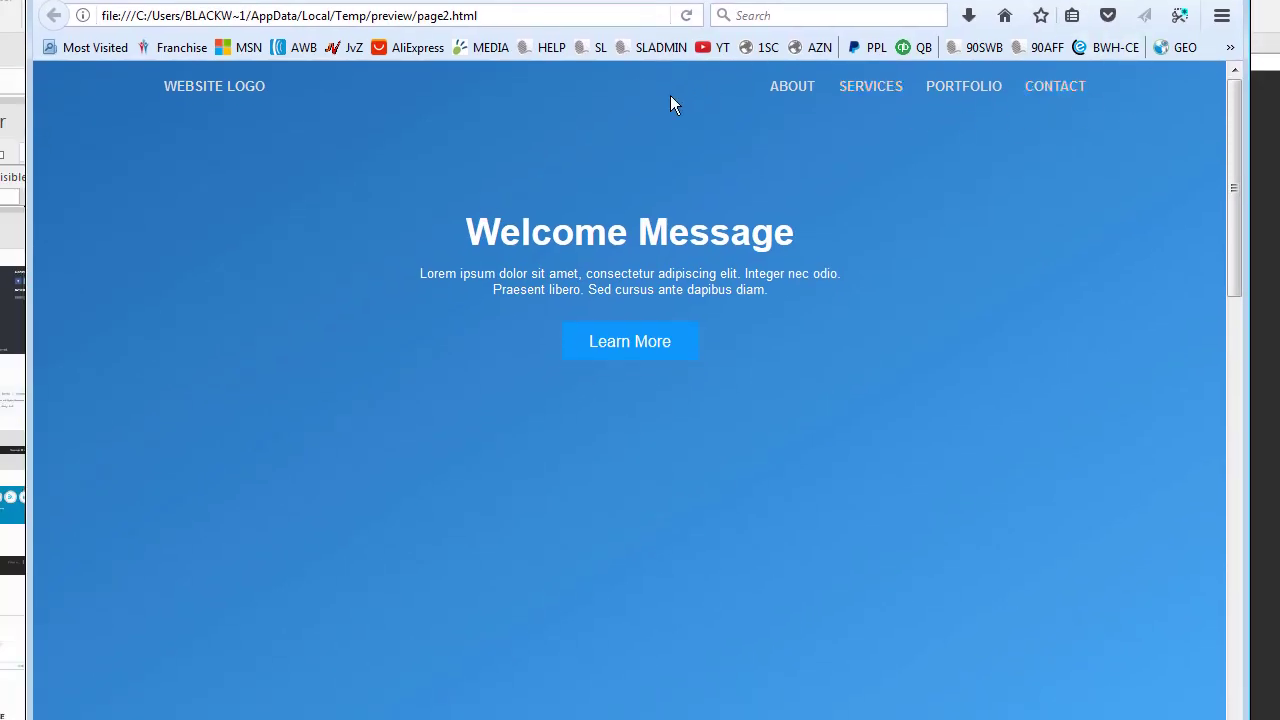
{"action": "left_click_drag", "start_coordinate": [1230, 129], "coordinate": [1187, 640]}
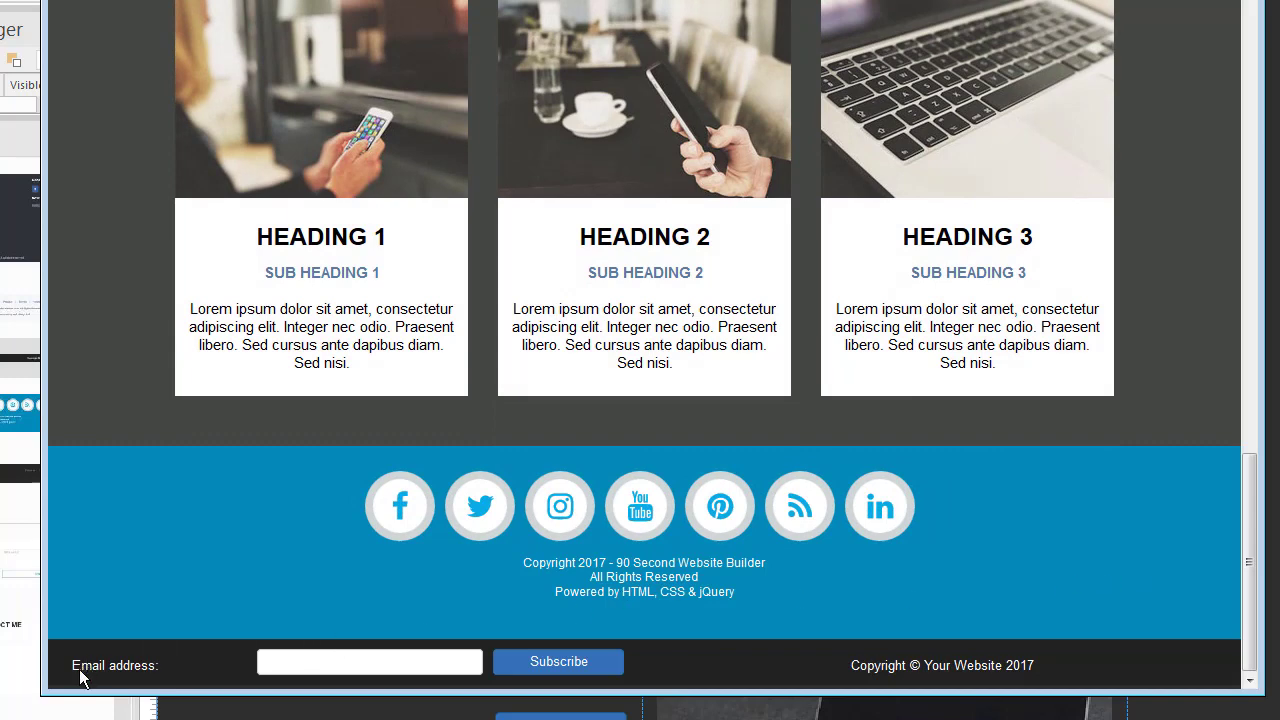
{"action": "left_click", "coordinate": [323, 665]}
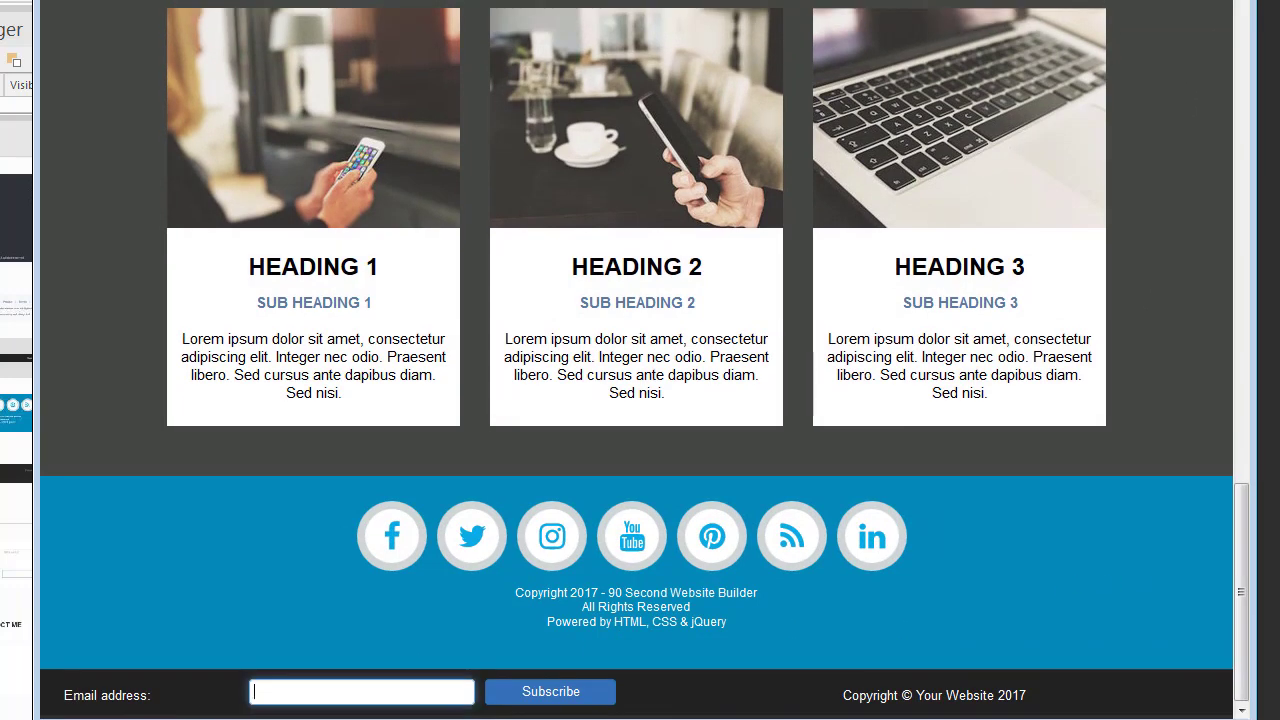
{"action": "key", "text": "alt+F4"}
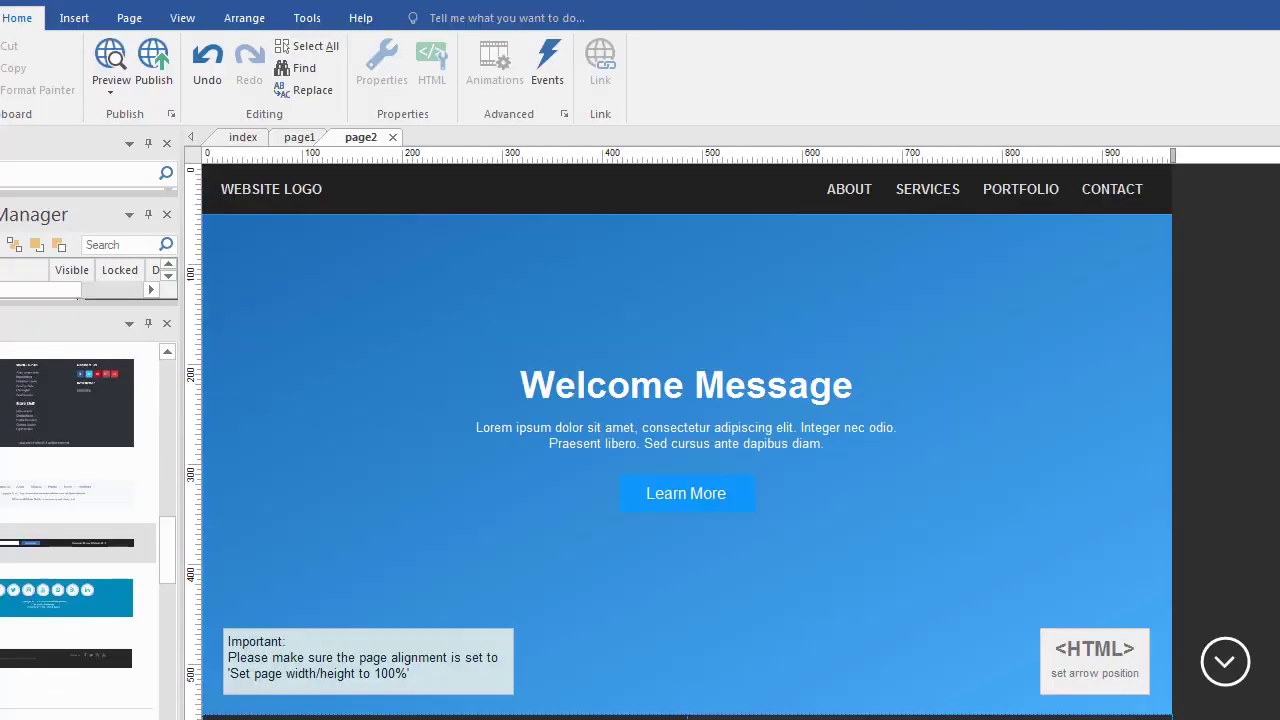
- Examine the events, bookmark, form and style settings of the three-column image block's layout grid without changing them
{"action": "scroll", "coordinate": [687, 440], "scroll_direction": "down", "scroll_amount": 7}
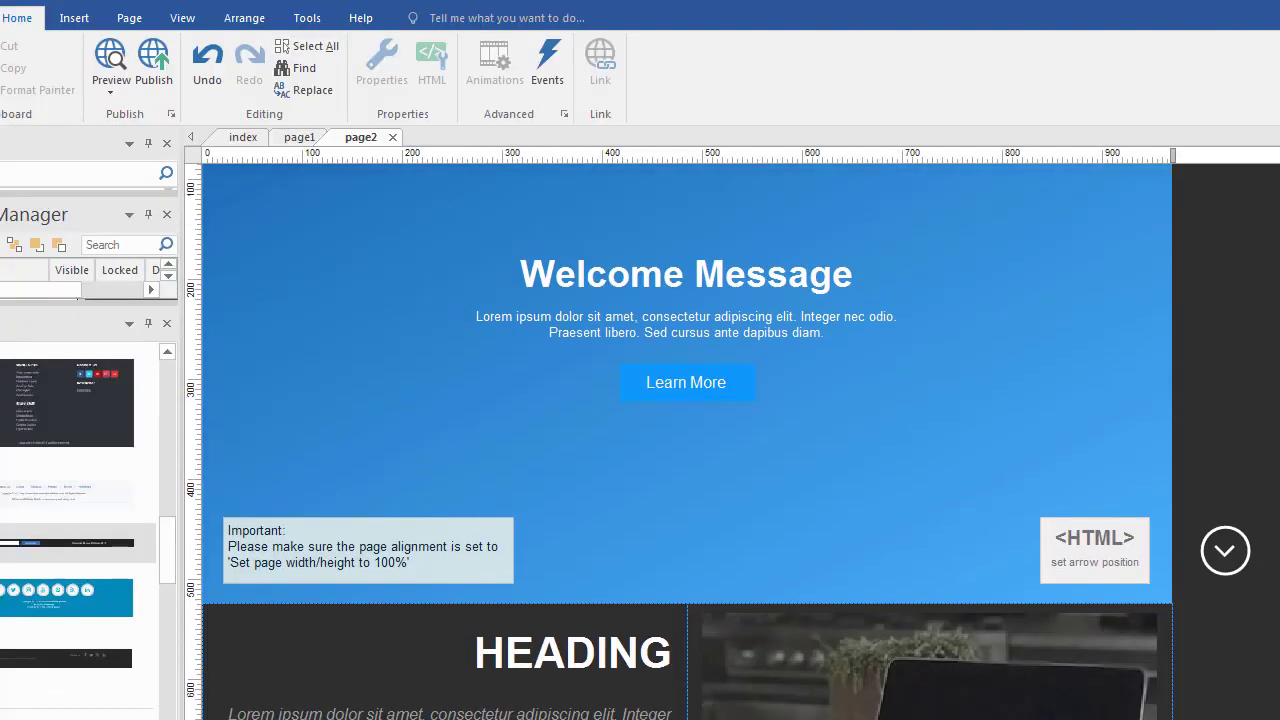
{"action": "scroll", "coordinate": [687, 440], "scroll_direction": "down", "scroll_amount": 9}
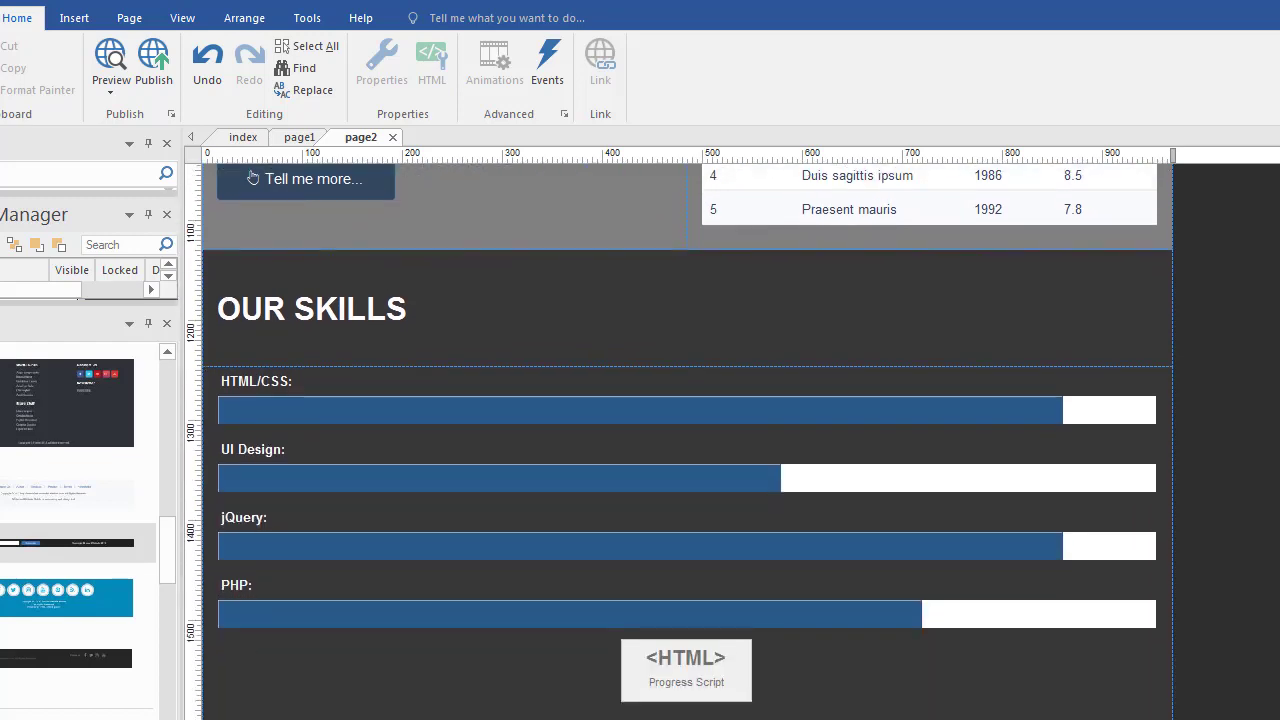
{"action": "scroll", "coordinate": [690, 487], "scroll_direction": "up", "scroll_amount": 1}
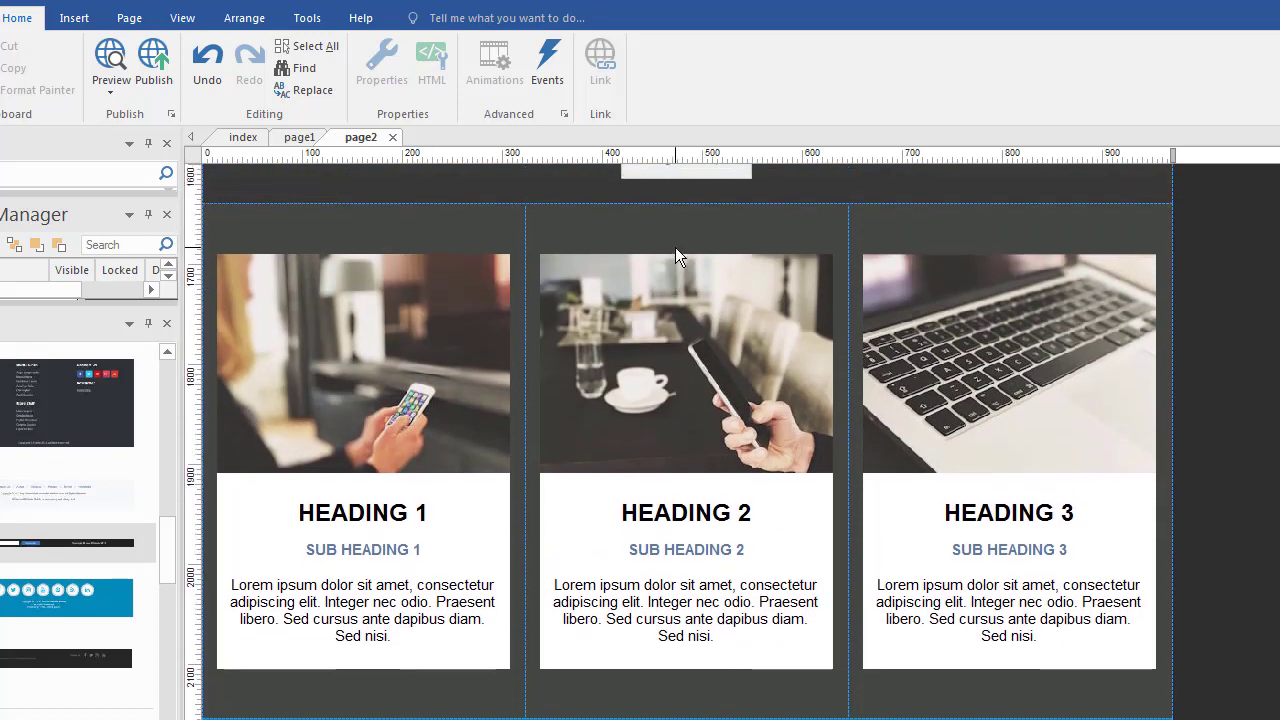
{"action": "left_click", "coordinate": [660, 217]}
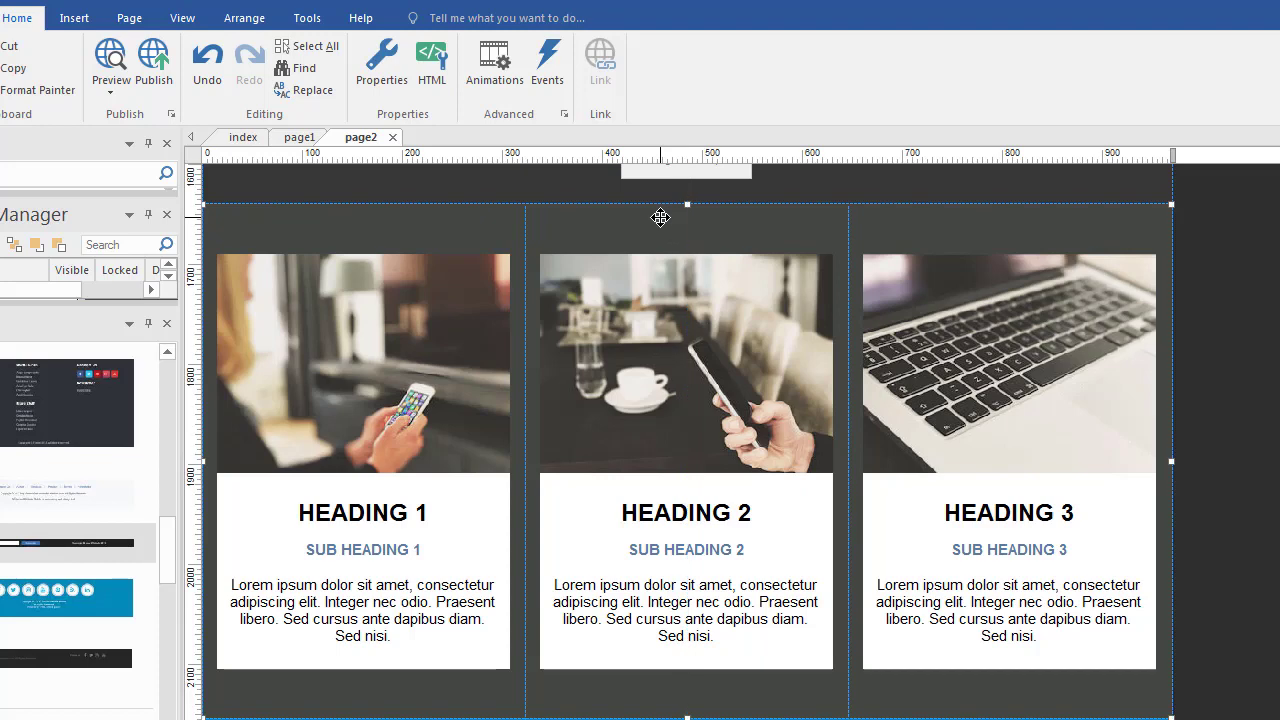
{"action": "double_click", "coordinate": [793, 229]}
{"action": "left_click_drag", "start_coordinate": [849, 244], "coordinate": [842, 184]}
{"action": "left_click", "coordinate": [850, 227]}
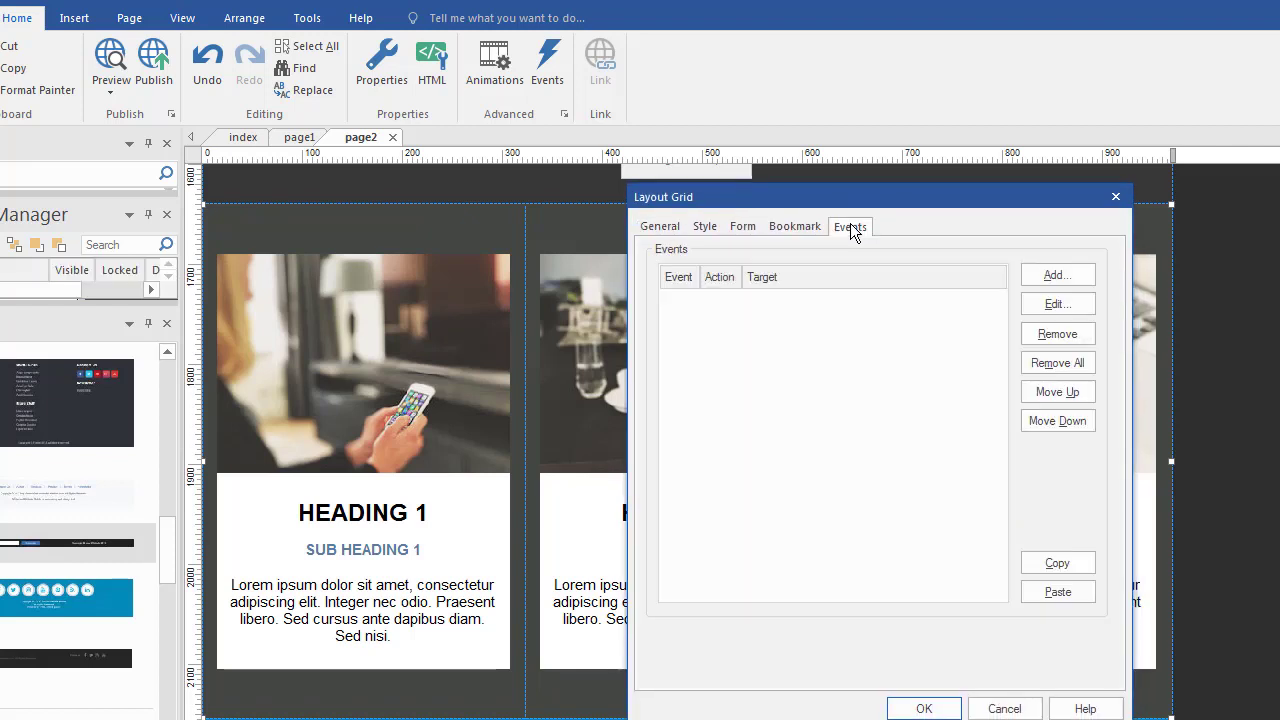
{"action": "left_click", "coordinate": [798, 229]}
{"action": "left_click", "coordinate": [743, 228]}
{"action": "left_click", "coordinate": [705, 227]}
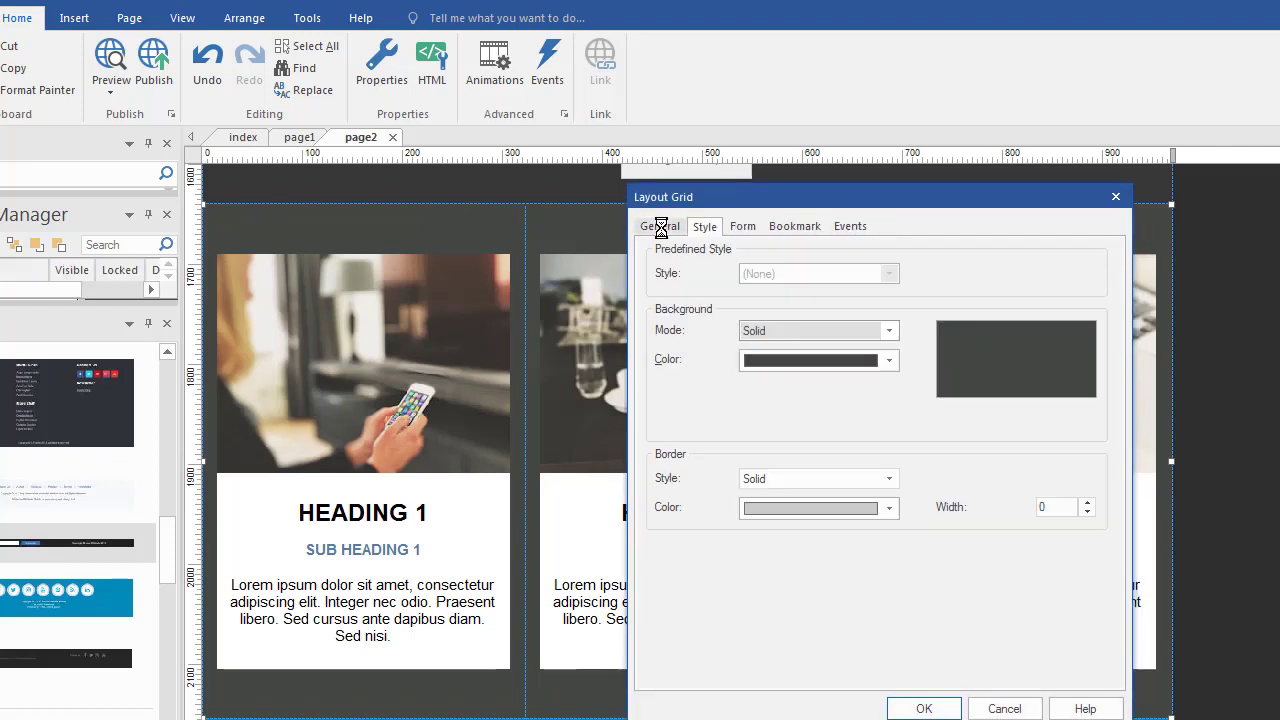
{"action": "left_click", "coordinate": [1002, 708]}
- Examine the default and hover opacity transitions of the image above HEADING 2, leaving them unchanged
{"action": "left_click", "coordinate": [694, 375]}
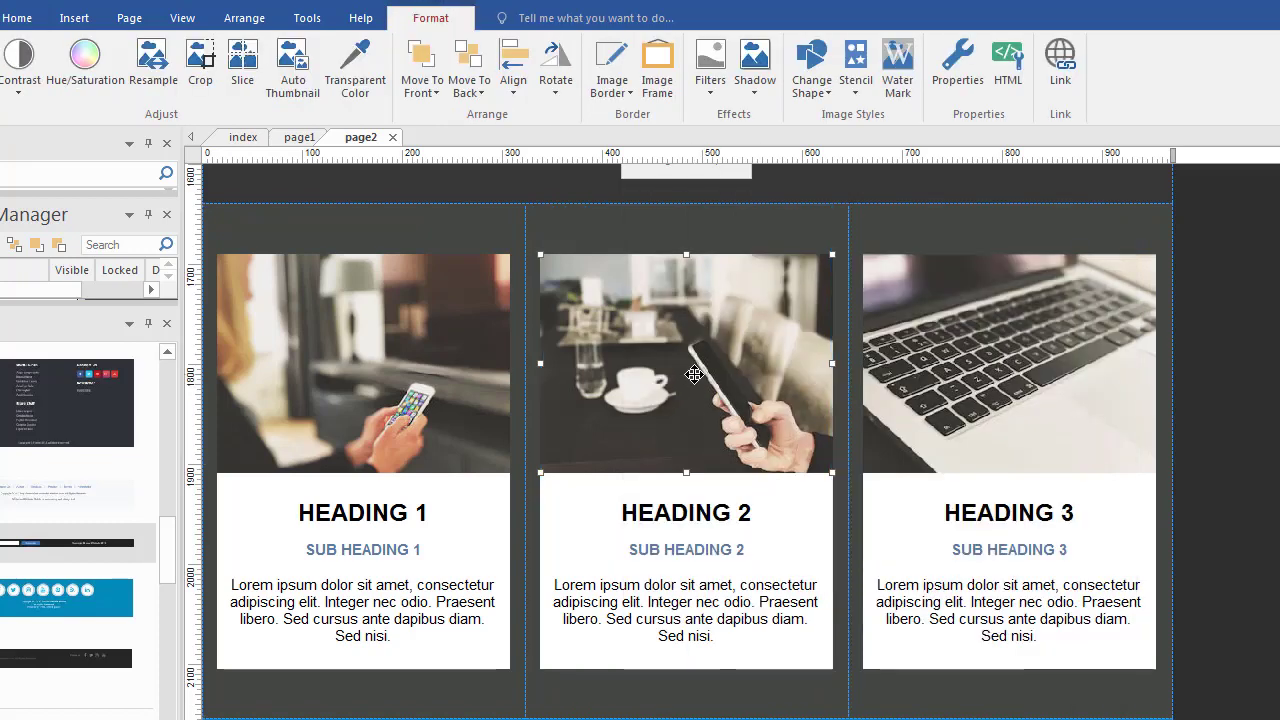
{"action": "double_click", "coordinate": [694, 375]}
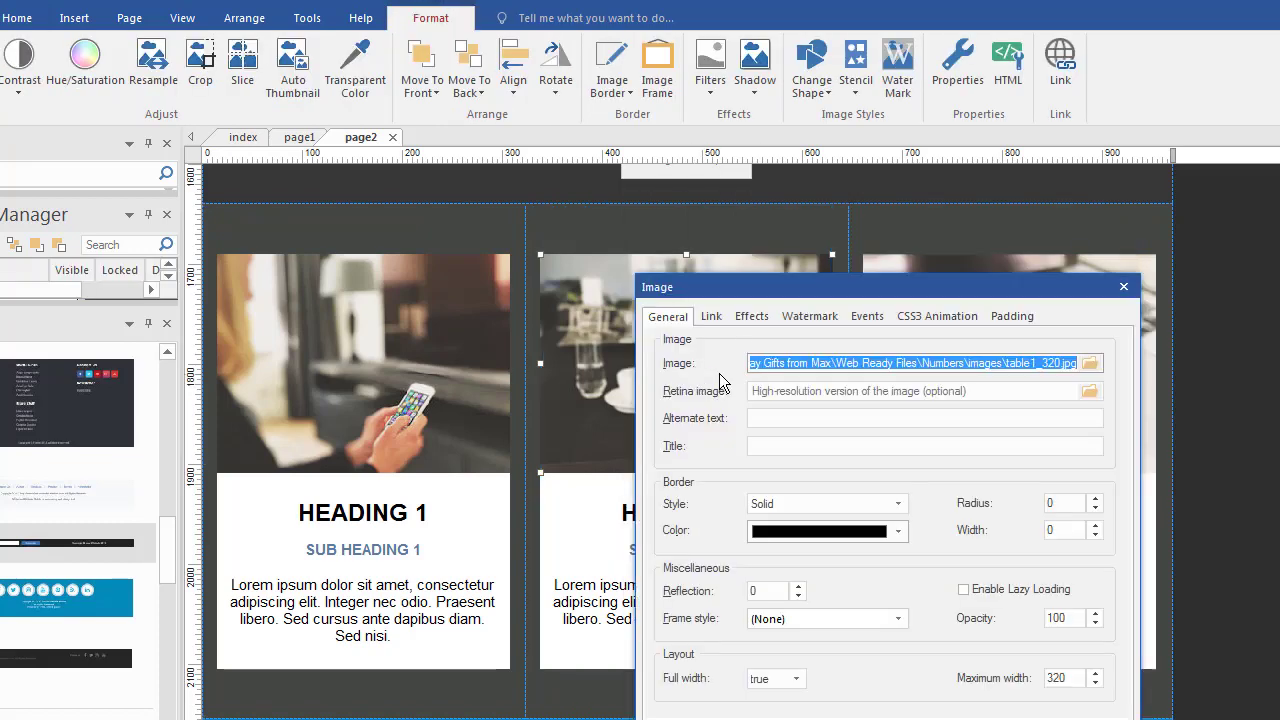
{"action": "left_click", "coordinate": [930, 318]}
{"action": "left_click_drag", "start_coordinate": [966, 293], "coordinate": [969, 197]}
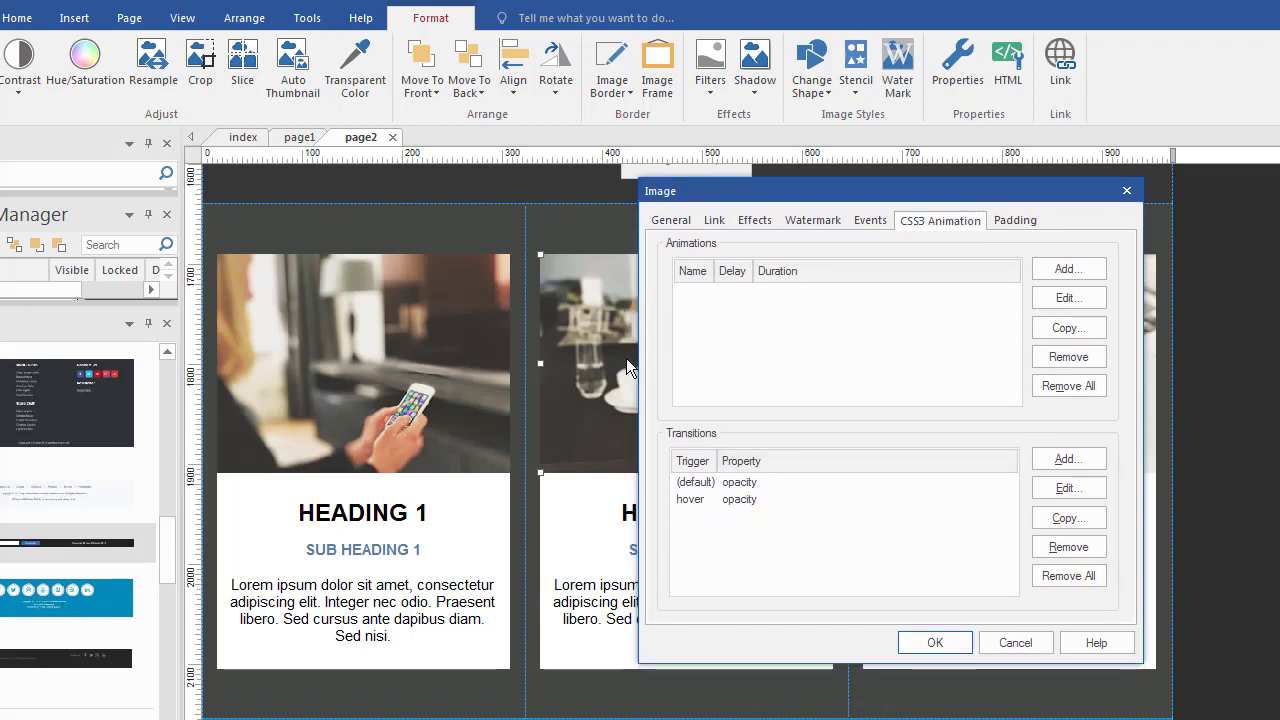
{"action": "left_click", "coordinate": [748, 482]}
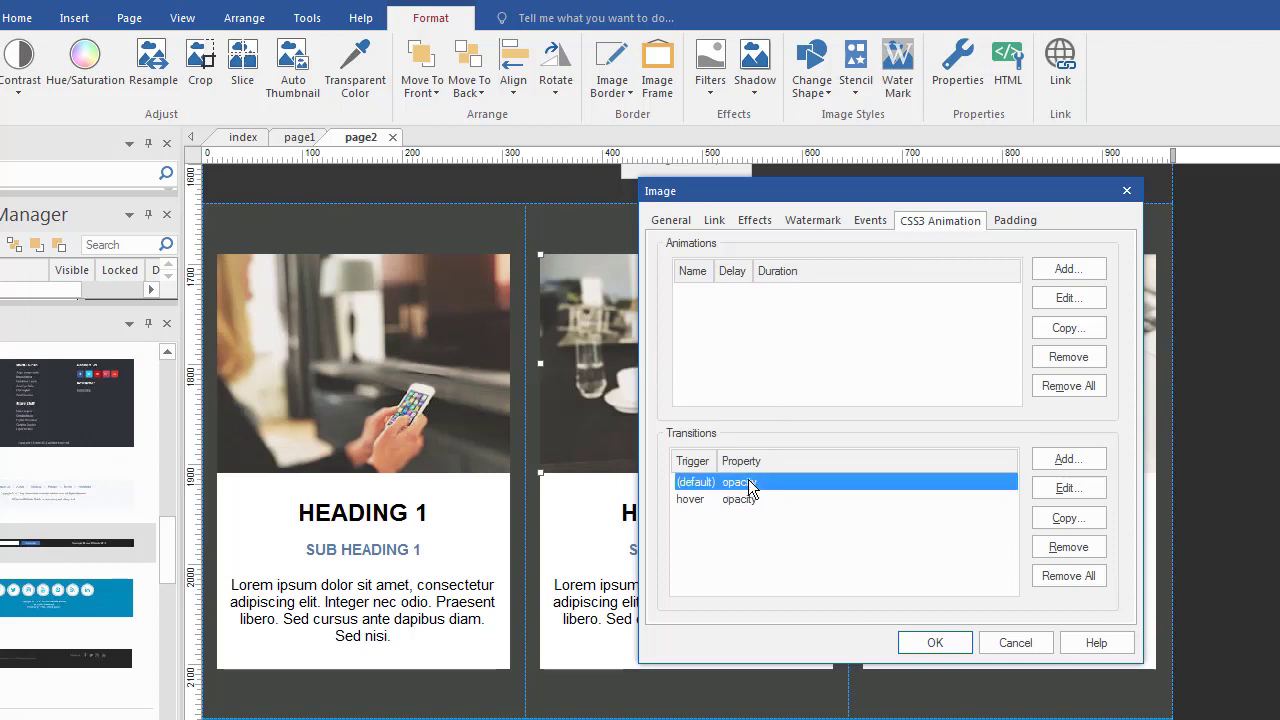
{"action": "left_click", "coordinate": [1068, 488]}
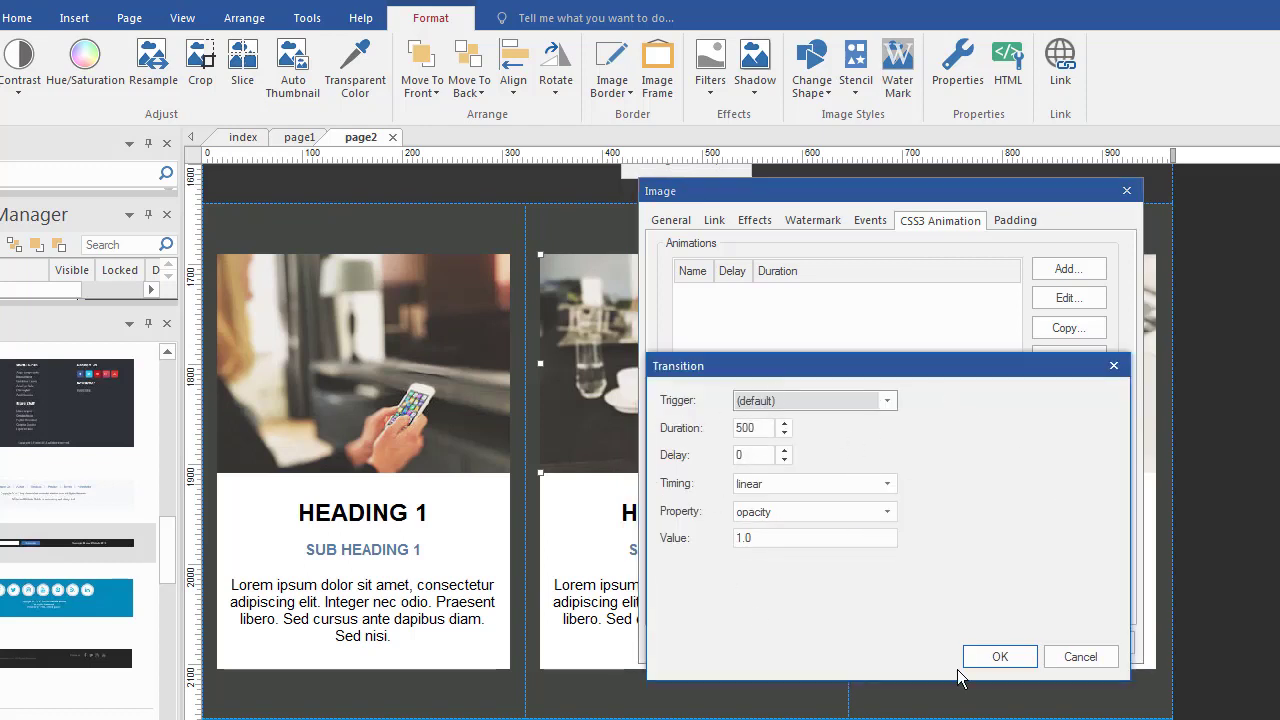
{"action": "left_click", "coordinate": [1080, 657]}
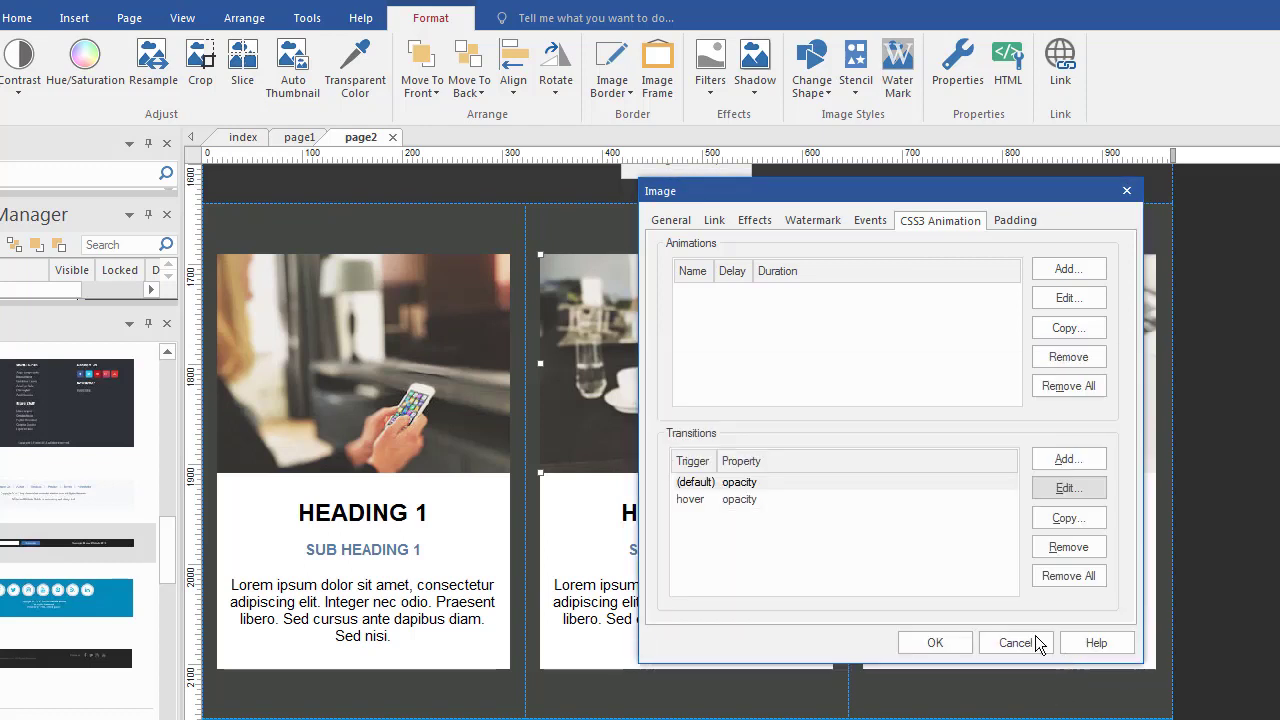
{"action": "left_click", "coordinate": [736, 500]}
{"action": "left_click", "coordinate": [1067, 492]}
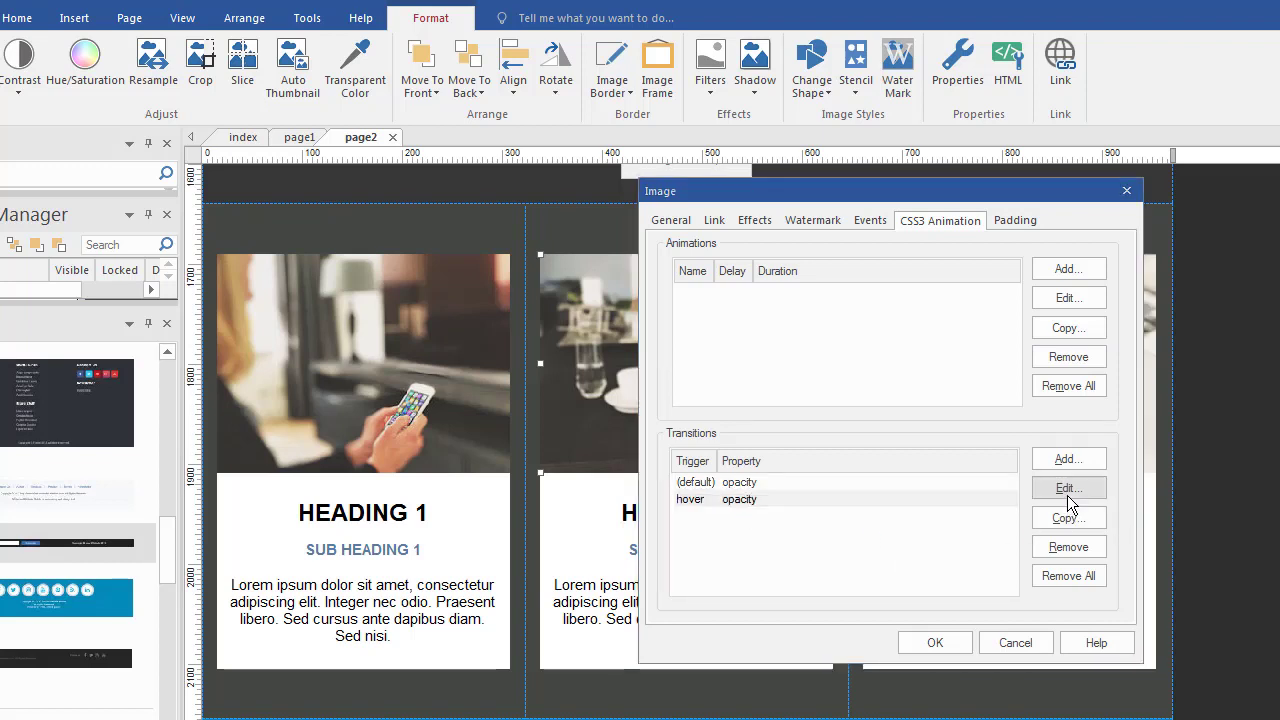
{"action": "left_click", "coordinate": [1078, 657]}
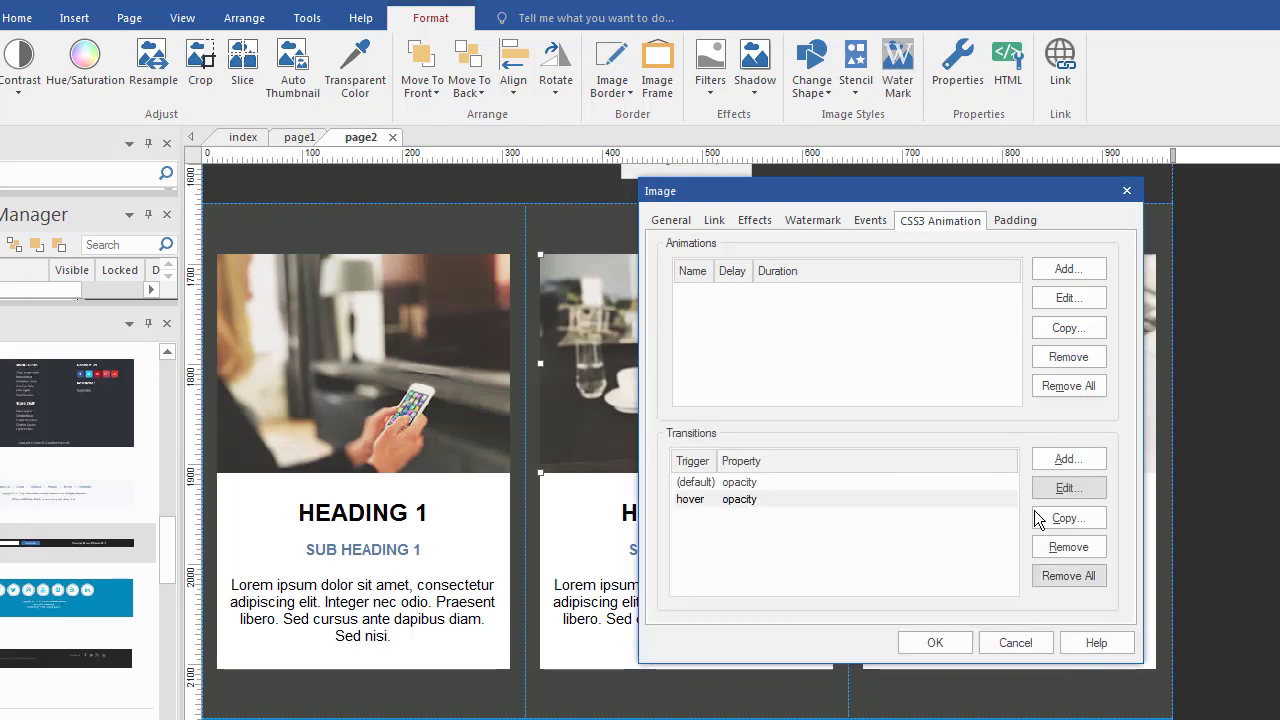
{"action": "left_click", "coordinate": [1037, 645]}
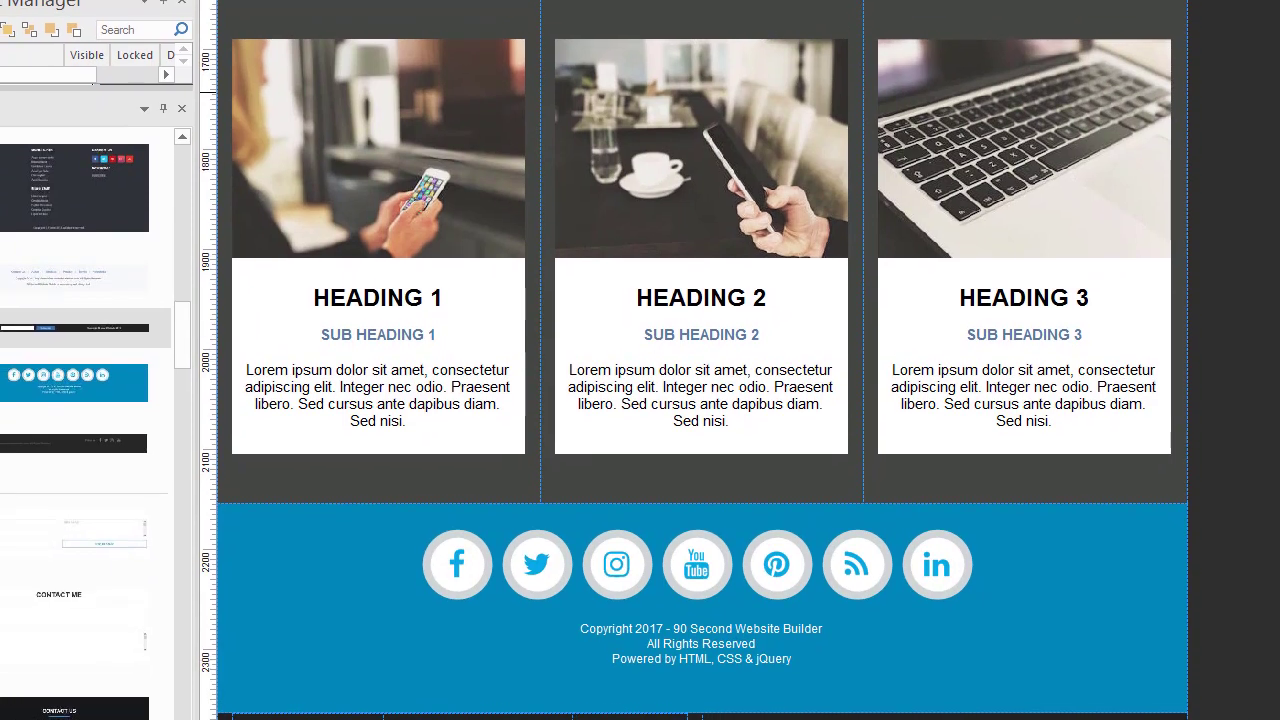
- Examine the onscrollreveal animation event of the YouTube icon in the social-icons footer without changing it
{"action": "left_click", "coordinate": [703, 563]}
{"action": "double_click", "coordinate": [703, 563]}
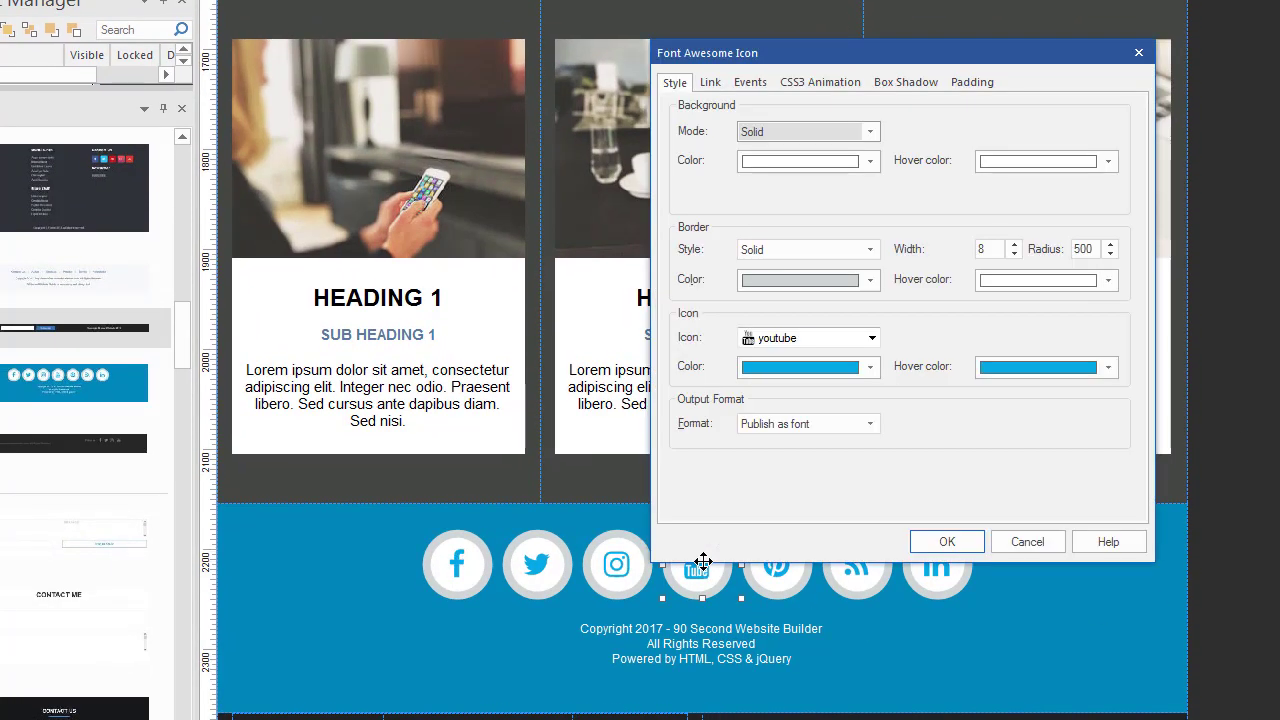
{"action": "left_click", "coordinate": [751, 84]}
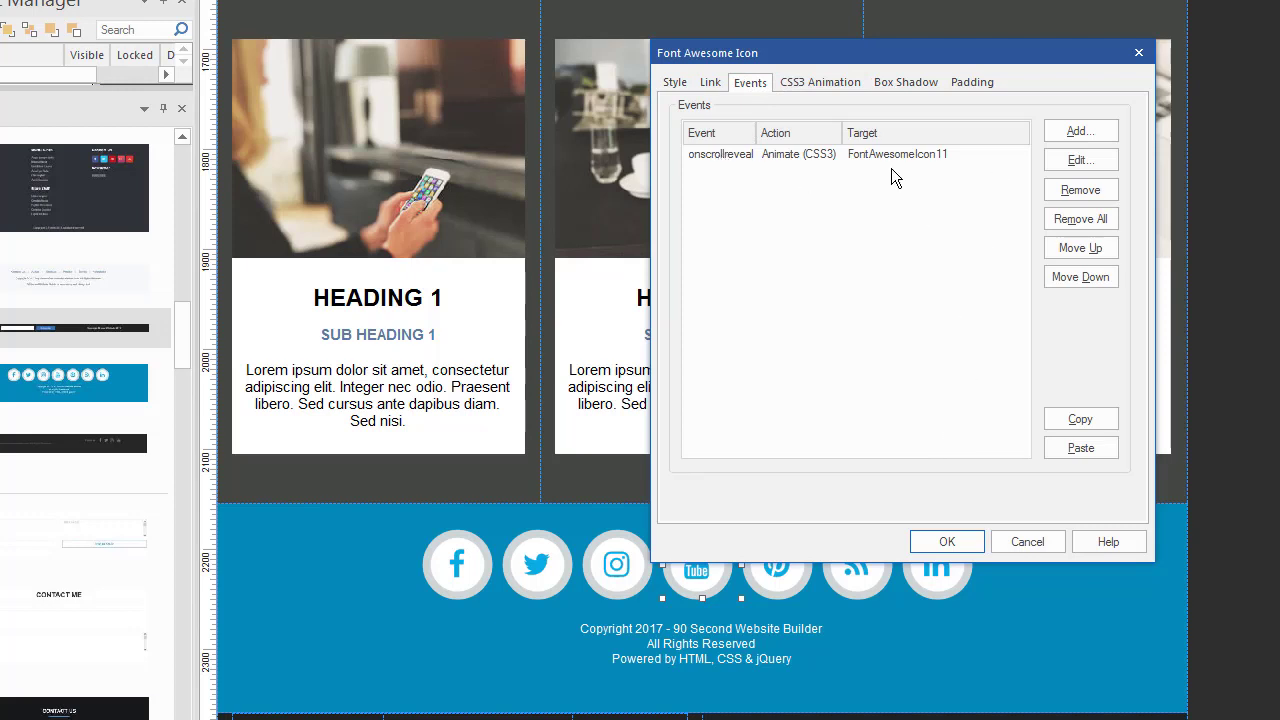
{"action": "left_click", "coordinate": [942, 158]}
{"action": "left_click", "coordinate": [1055, 162]}
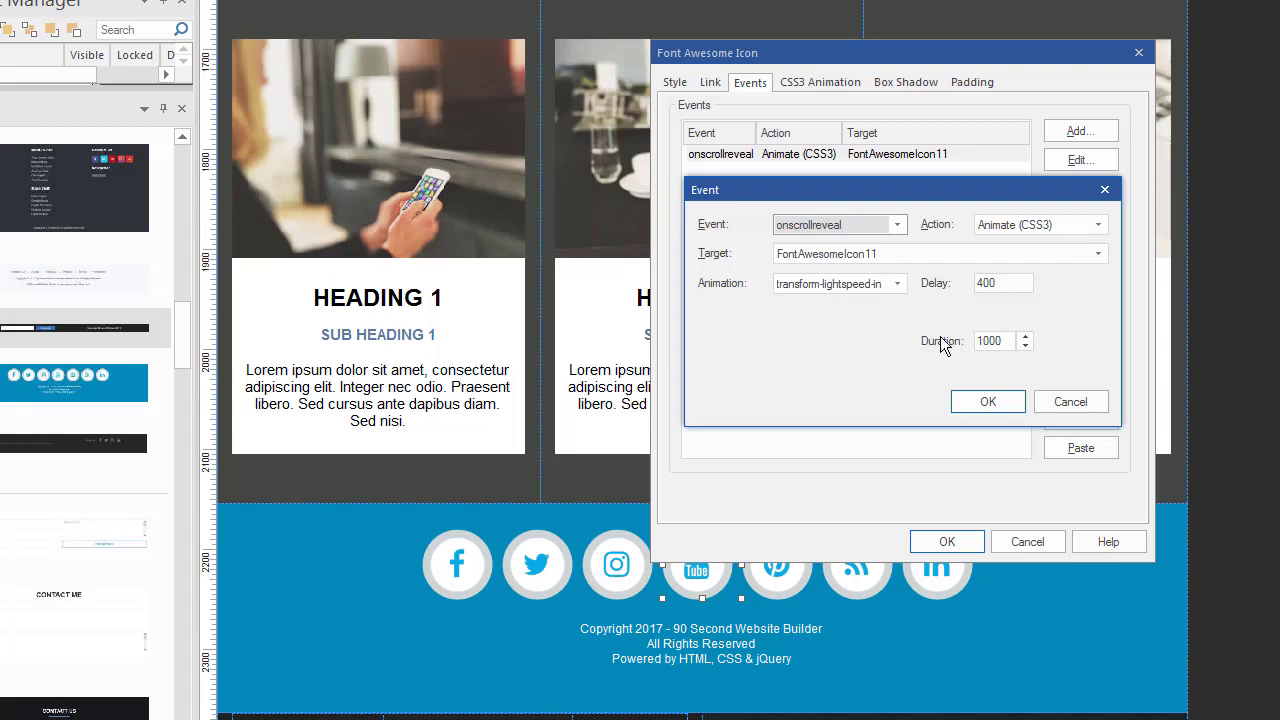
{"action": "left_click", "coordinate": [1068, 403]}
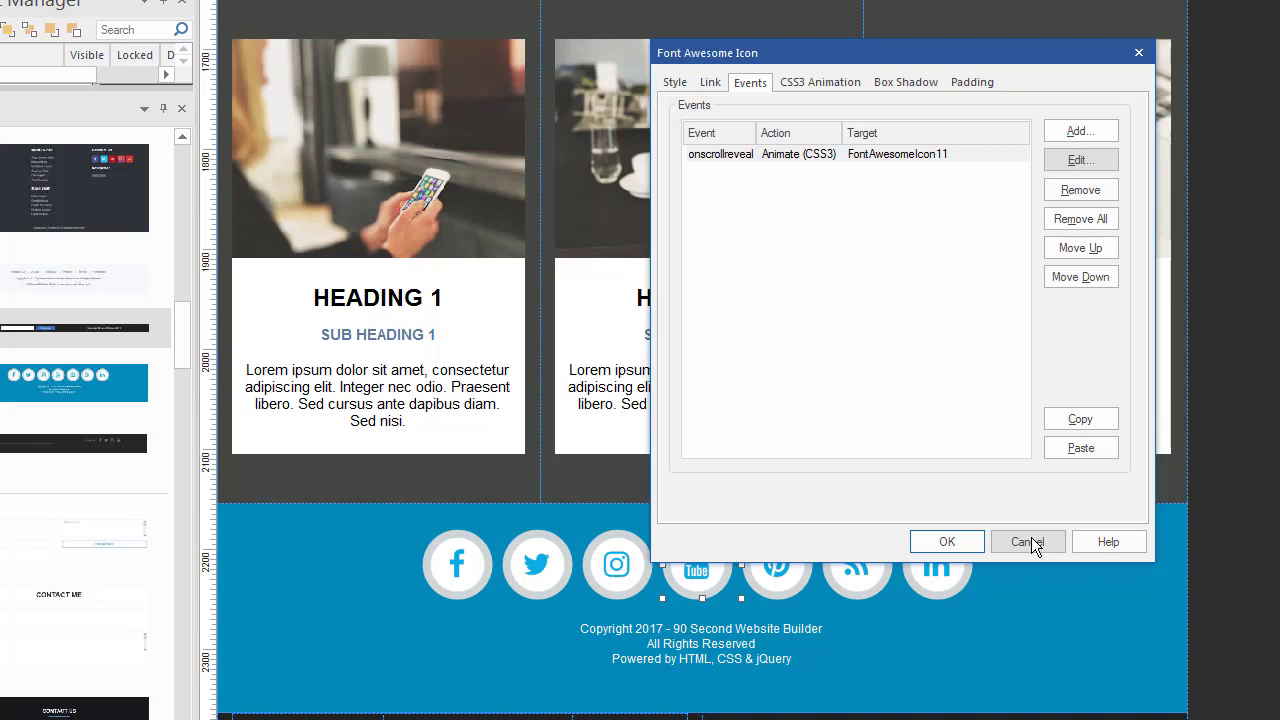
{"action": "left_click", "coordinate": [1029, 541]}
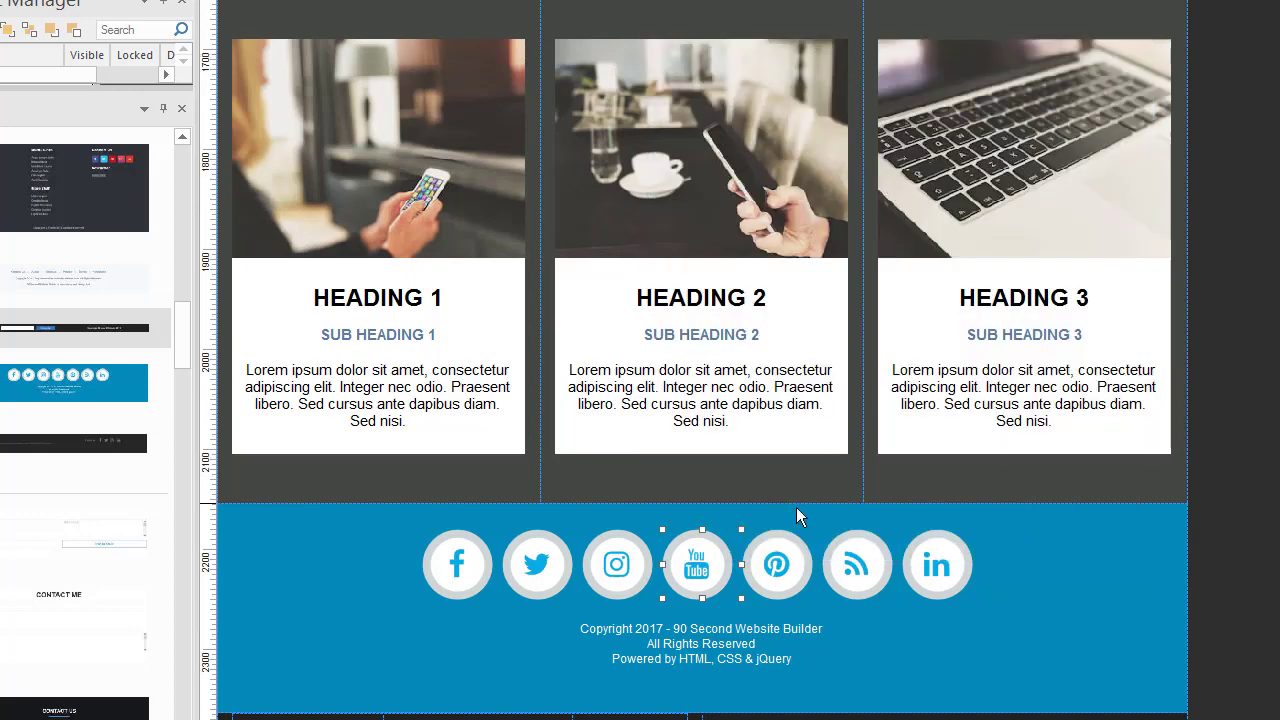
- Examine the CSS3 animation and event settings of the Twitter icon in the social-icons footer without changing them
{"action": "left_click", "coordinate": [544, 561]}
{"action": "double_click", "coordinate": [544, 561]}
{"action": "left_click", "coordinate": [816, 82]}
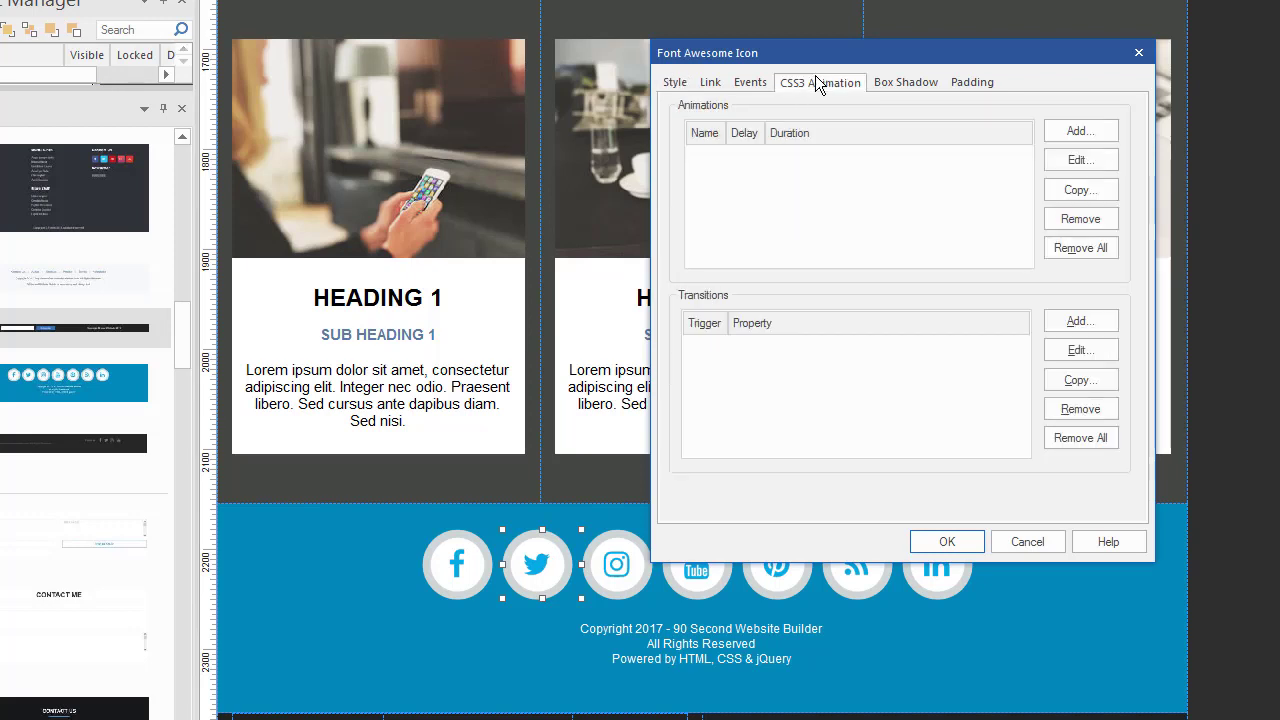
{"action": "left_click", "coordinate": [748, 82]}
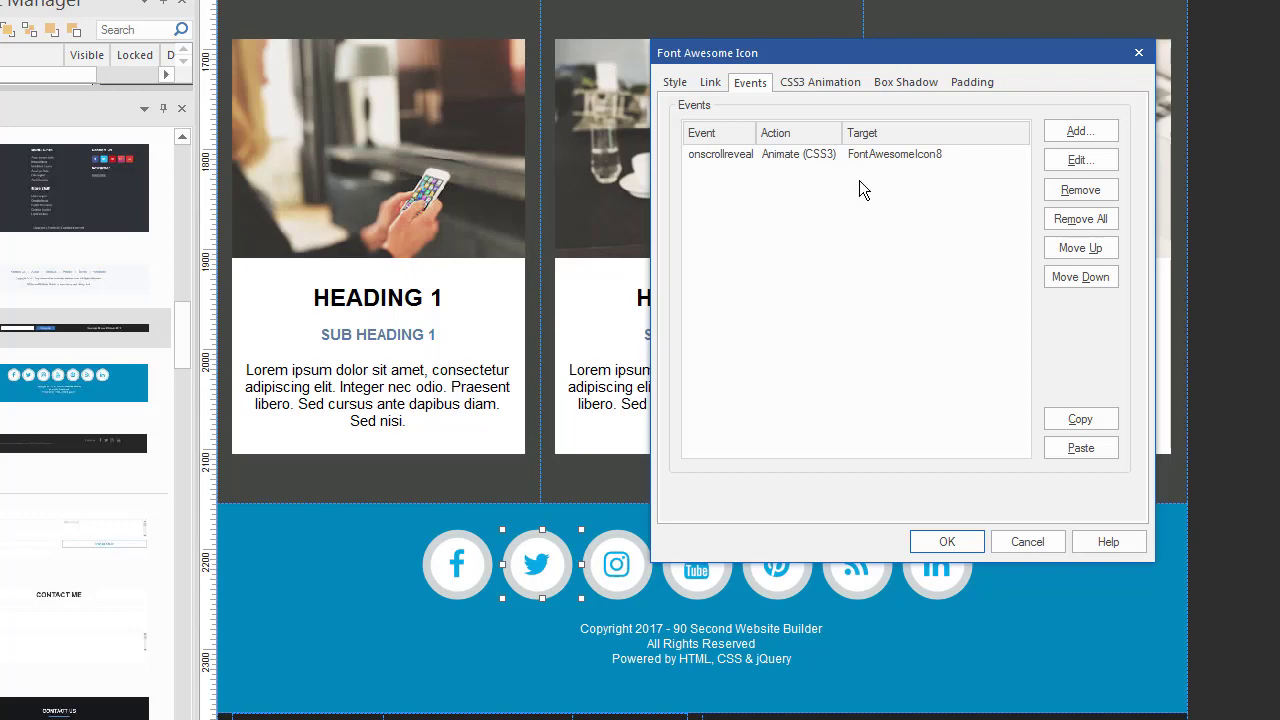
{"action": "left_click", "coordinate": [1017, 541]}
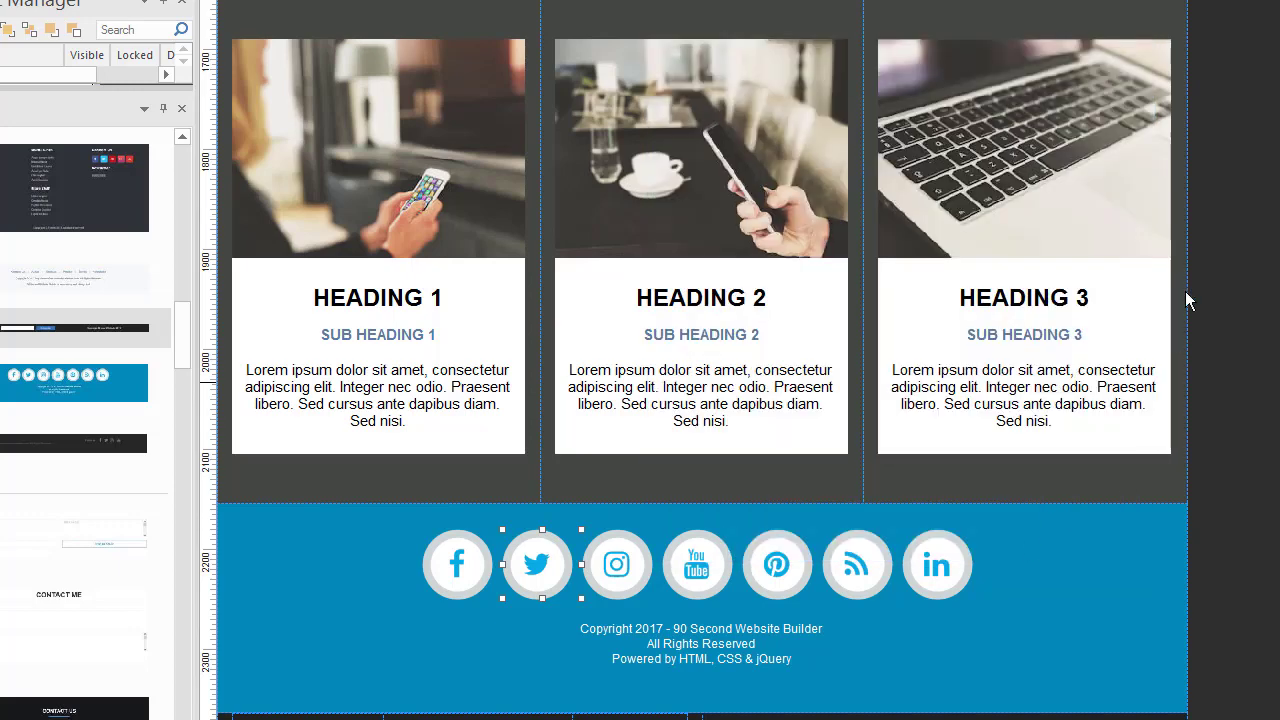
- Replace the WEBSITE LOGO menu item text in the page header with the site owner's name
{"action": "scroll", "coordinate": [989, 436], "scroll_direction": "up", "scroll_amount": 3}
{"action": "scroll", "coordinate": [993, 438], "scroll_direction": "up", "scroll_amount": 12}
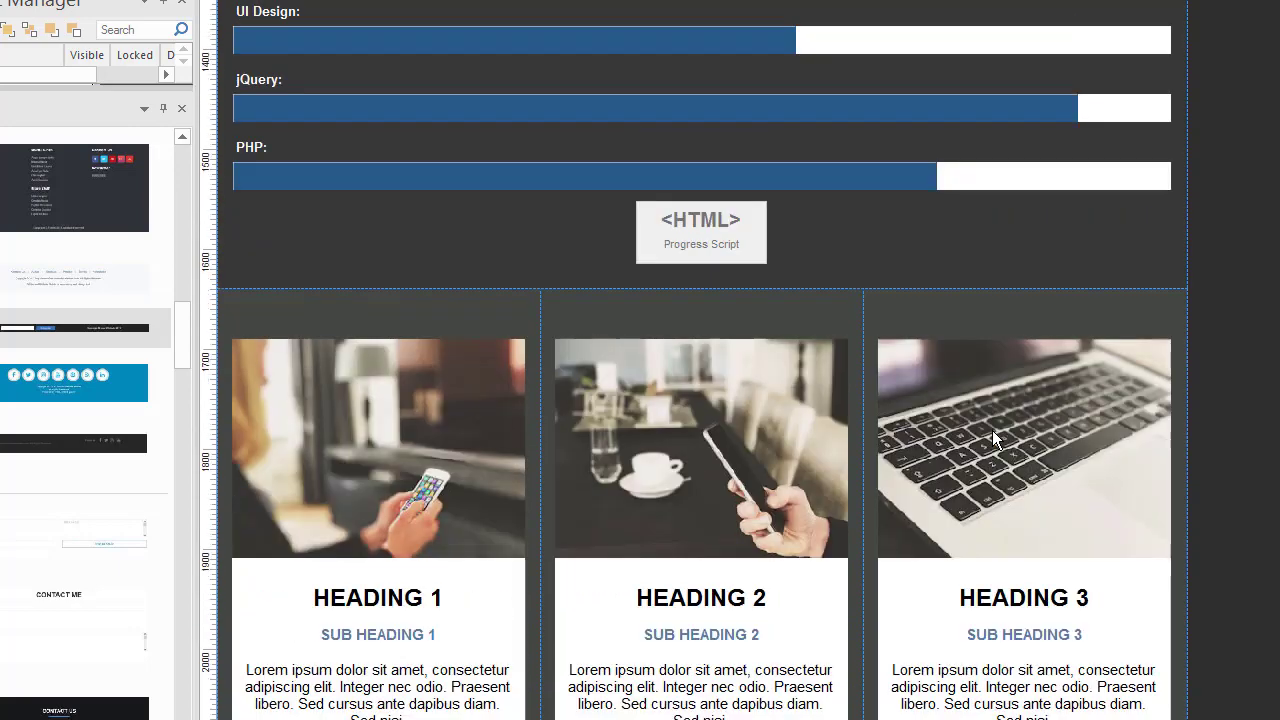
{"action": "scroll", "coordinate": [1063, 443], "scroll_direction": "up", "scroll_amount": 14}
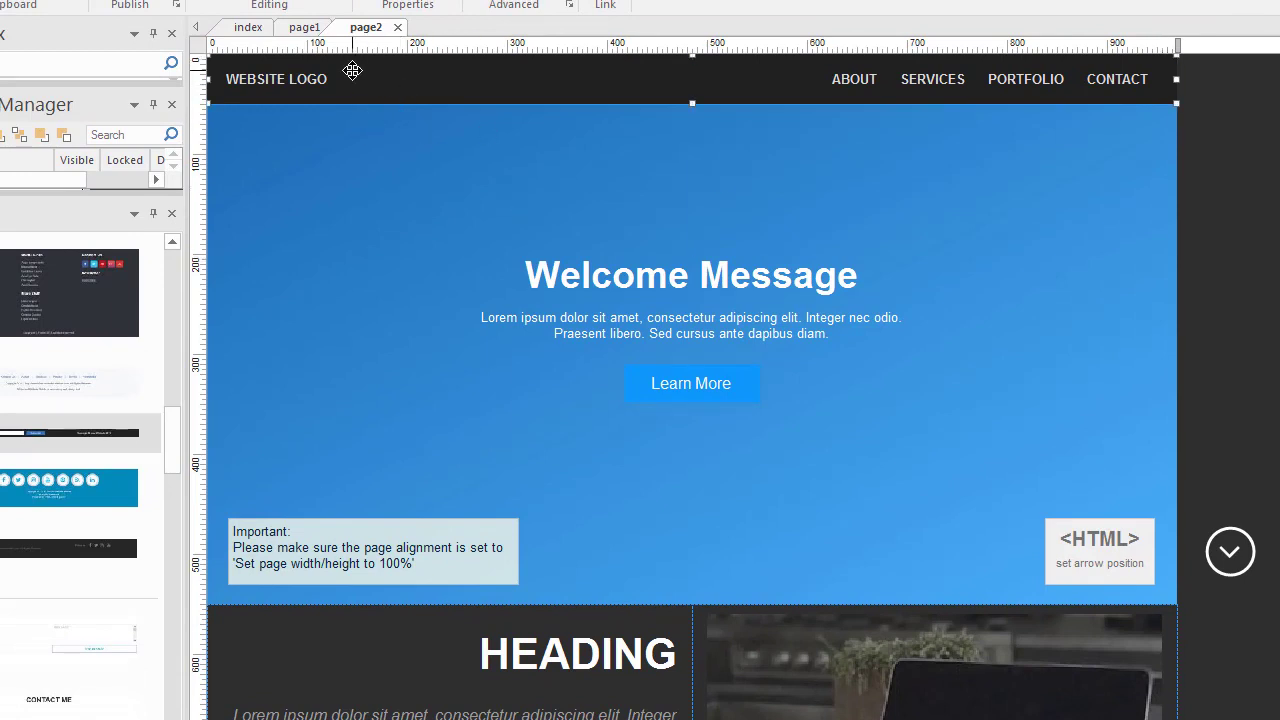
{"action": "double_click", "coordinate": [303, 79]}
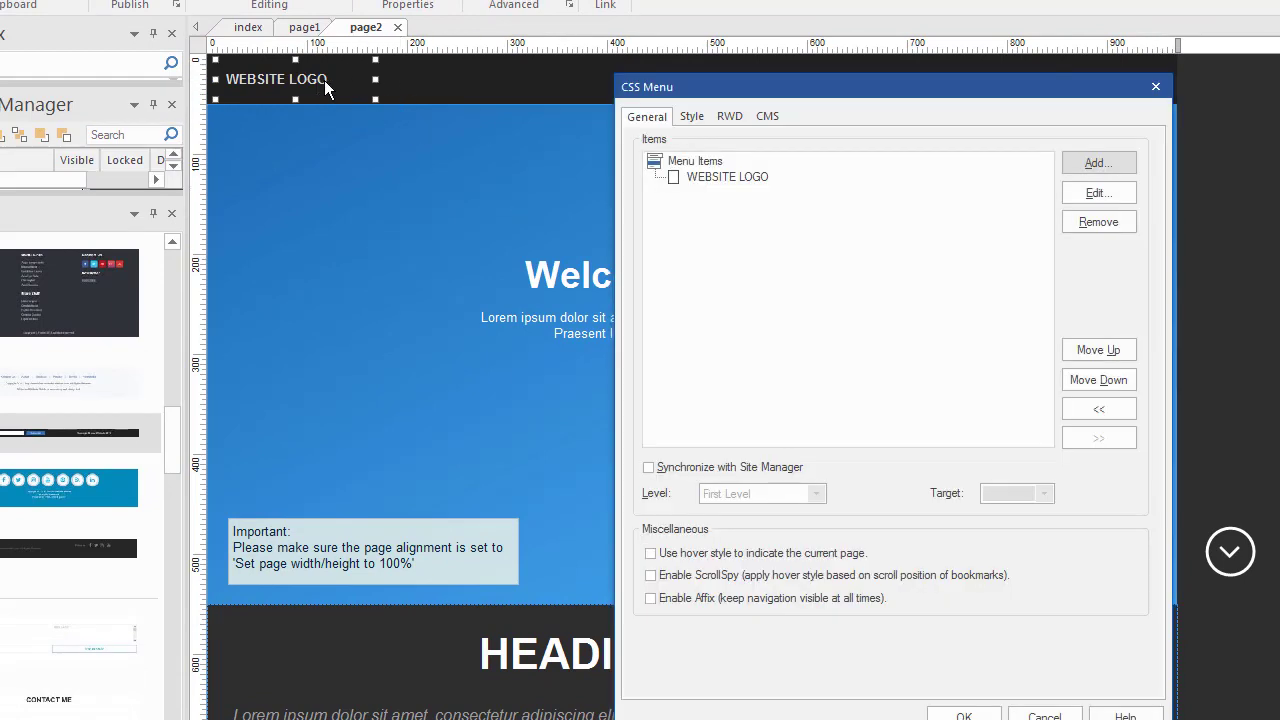
{"action": "left_click", "coordinate": [730, 177]}
{"action": "left_click", "coordinate": [1095, 194]}
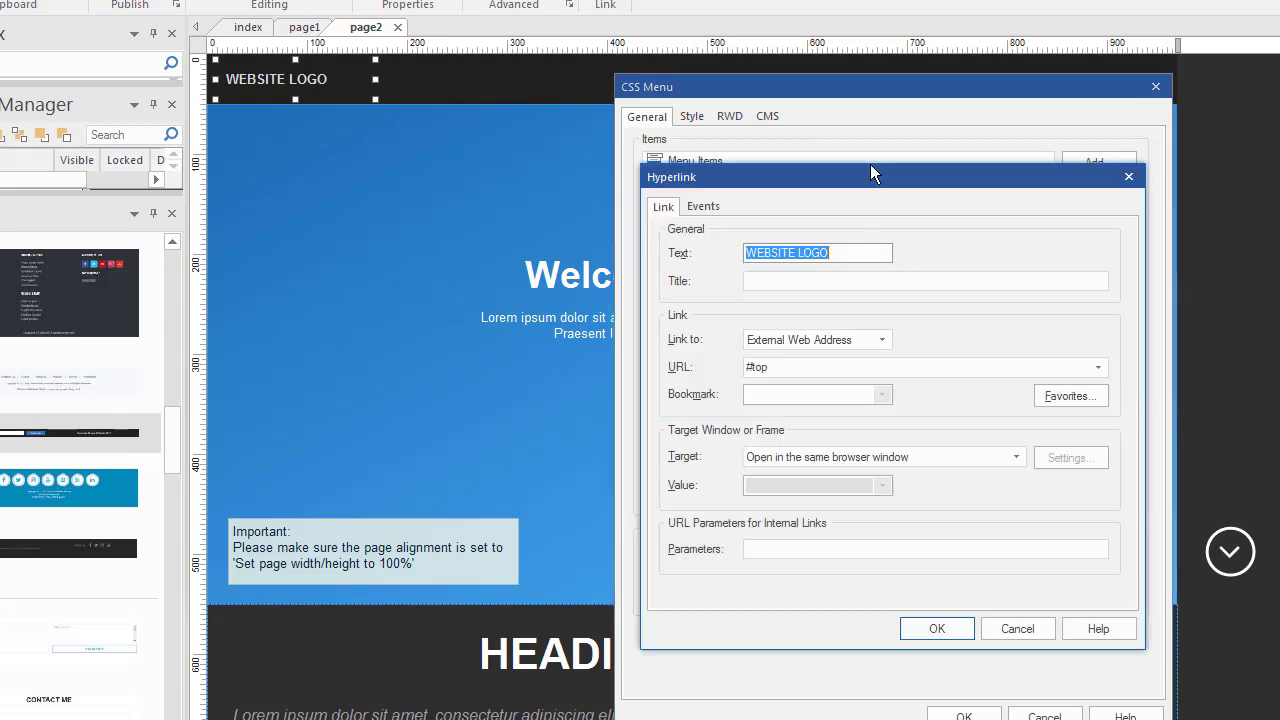
{"action": "type", "text": "Gregs"}
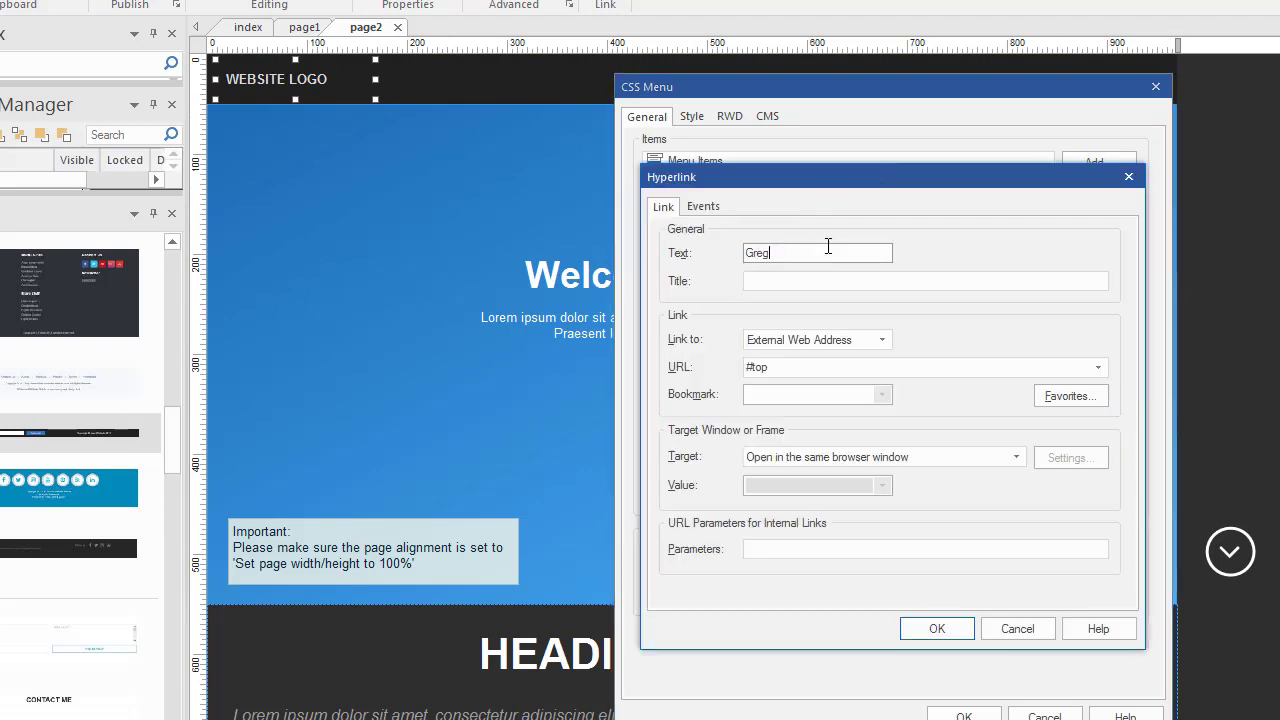
{"action": "left_click", "coordinate": [934, 626]}
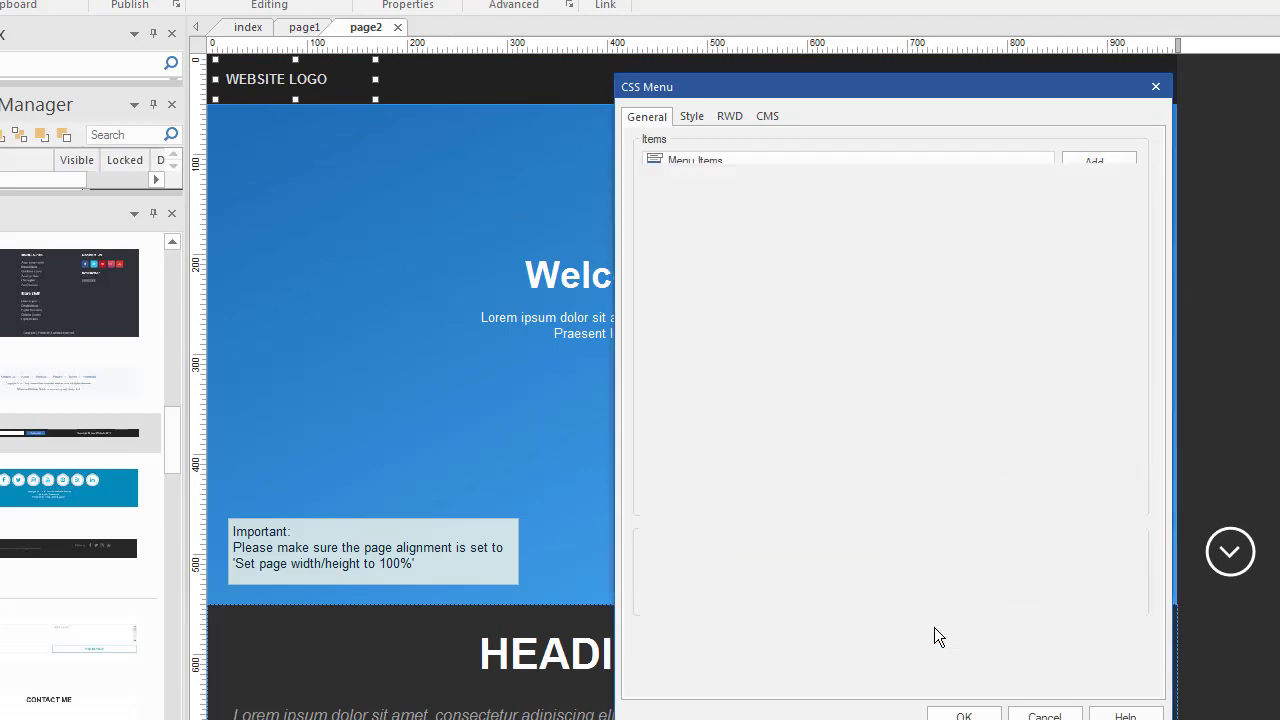
{"action": "left_click", "coordinate": [963, 715]}
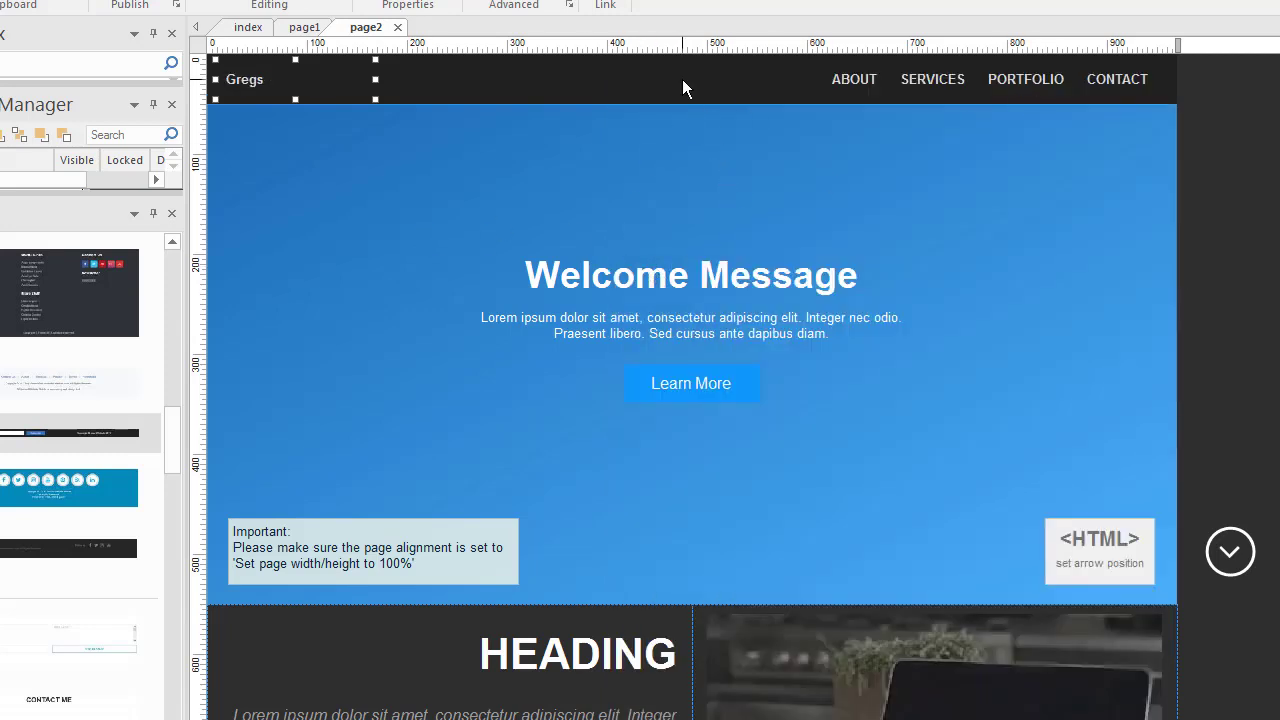
- Save the customized header as a block in the My Blocks category, giving it a name based on the owner's name
{"action": "left_click", "coordinate": [453, 67]}
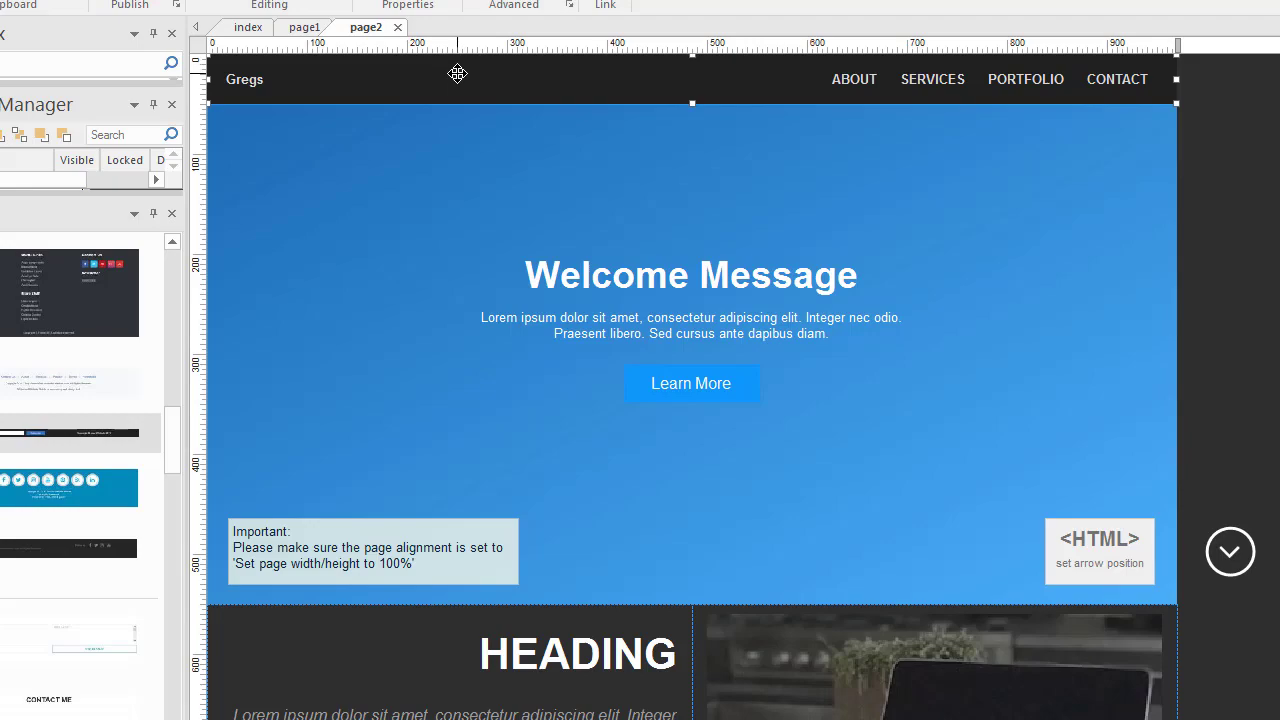
{"action": "right_click", "coordinate": [457, 73]}
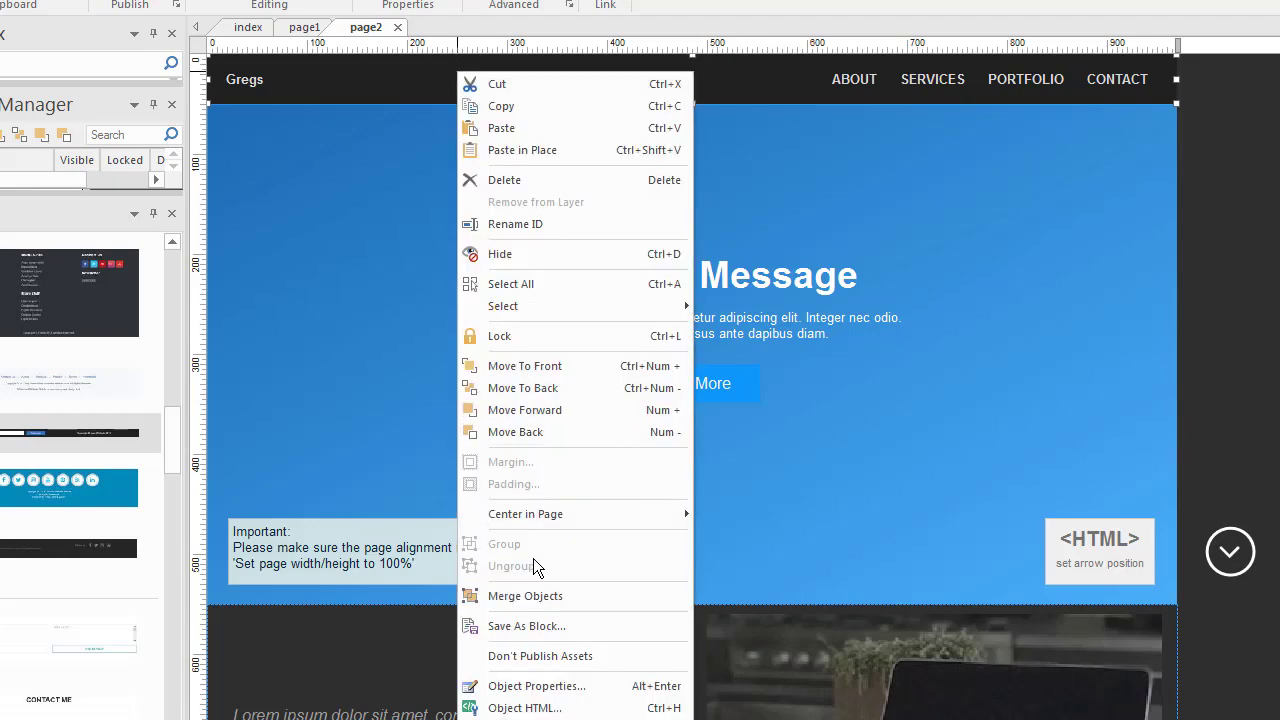
{"action": "left_click", "coordinate": [526, 626]}
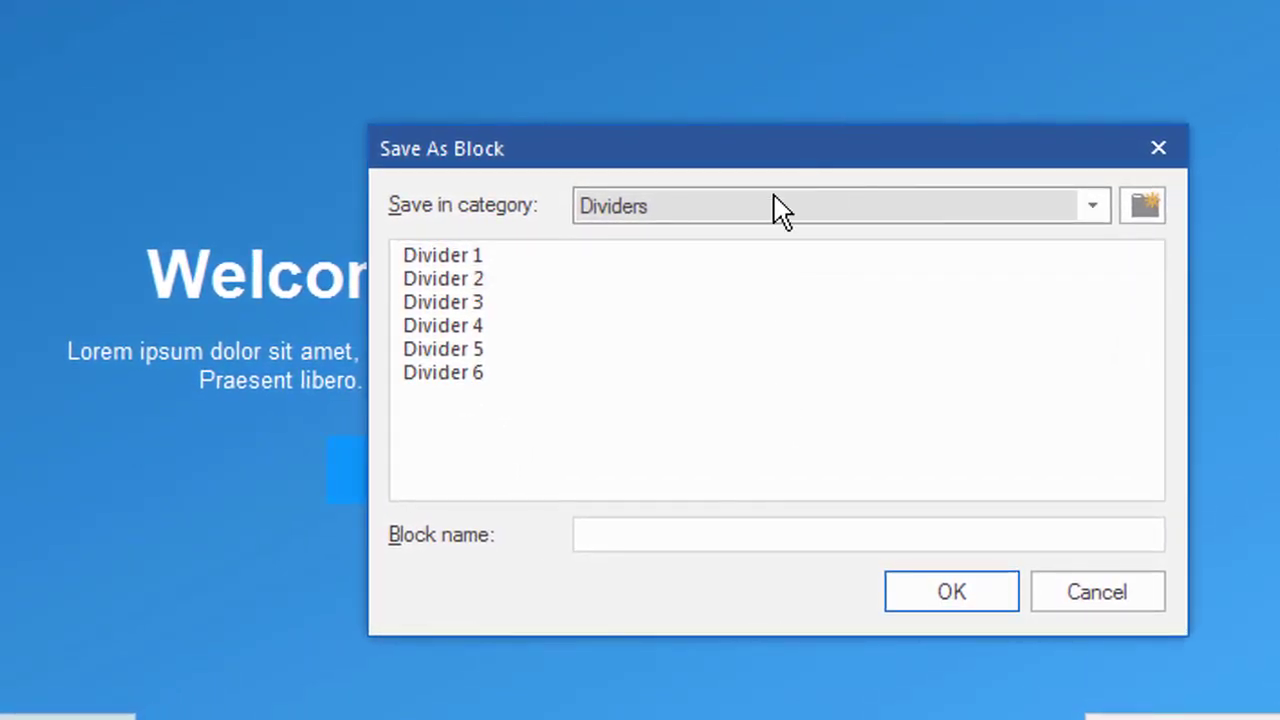
{"action": "left_click", "coordinate": [1100, 210]}
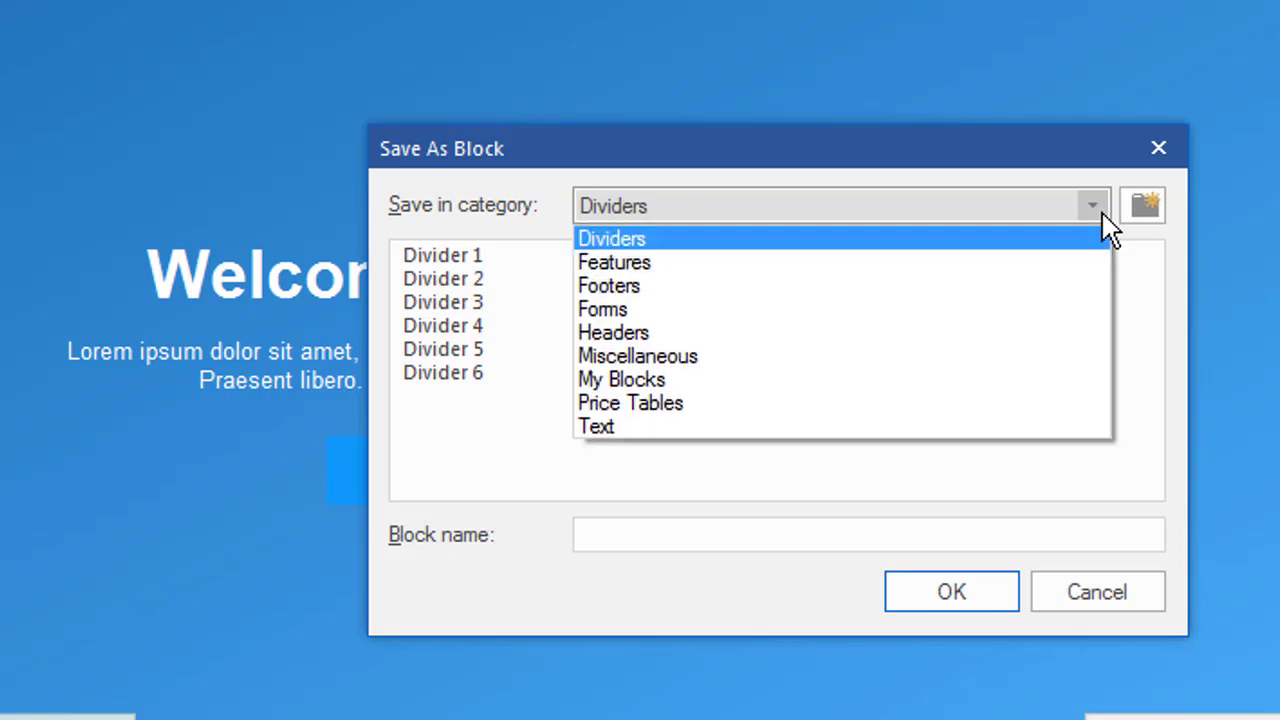
{"action": "left_click", "coordinate": [671, 389]}
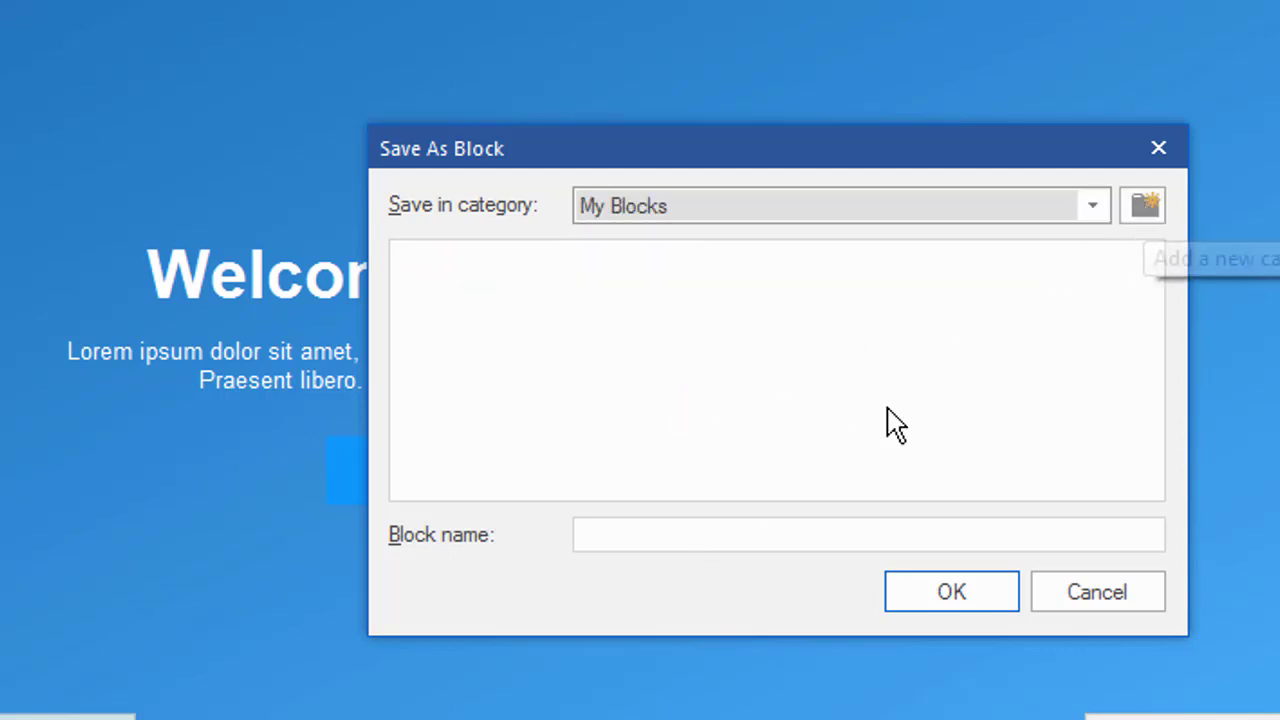
{"action": "left_click", "coordinate": [628, 531]}
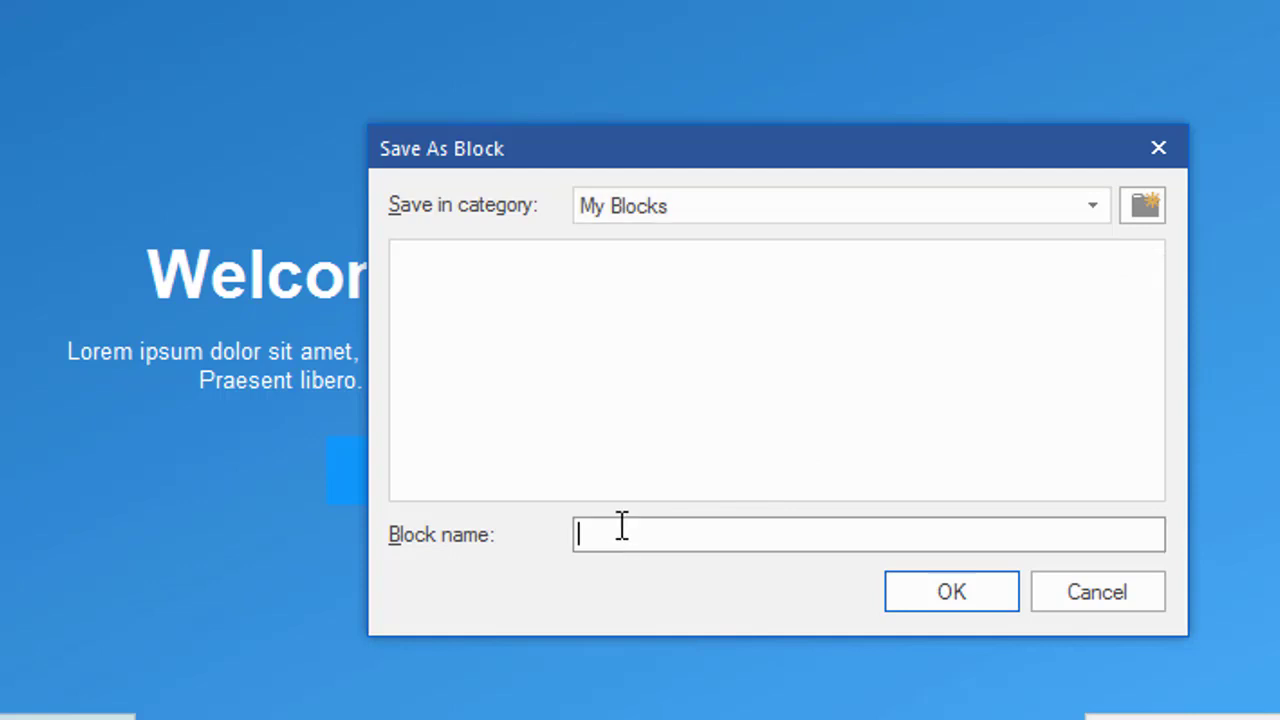
{"action": "type", "text": "Greg's Block"}
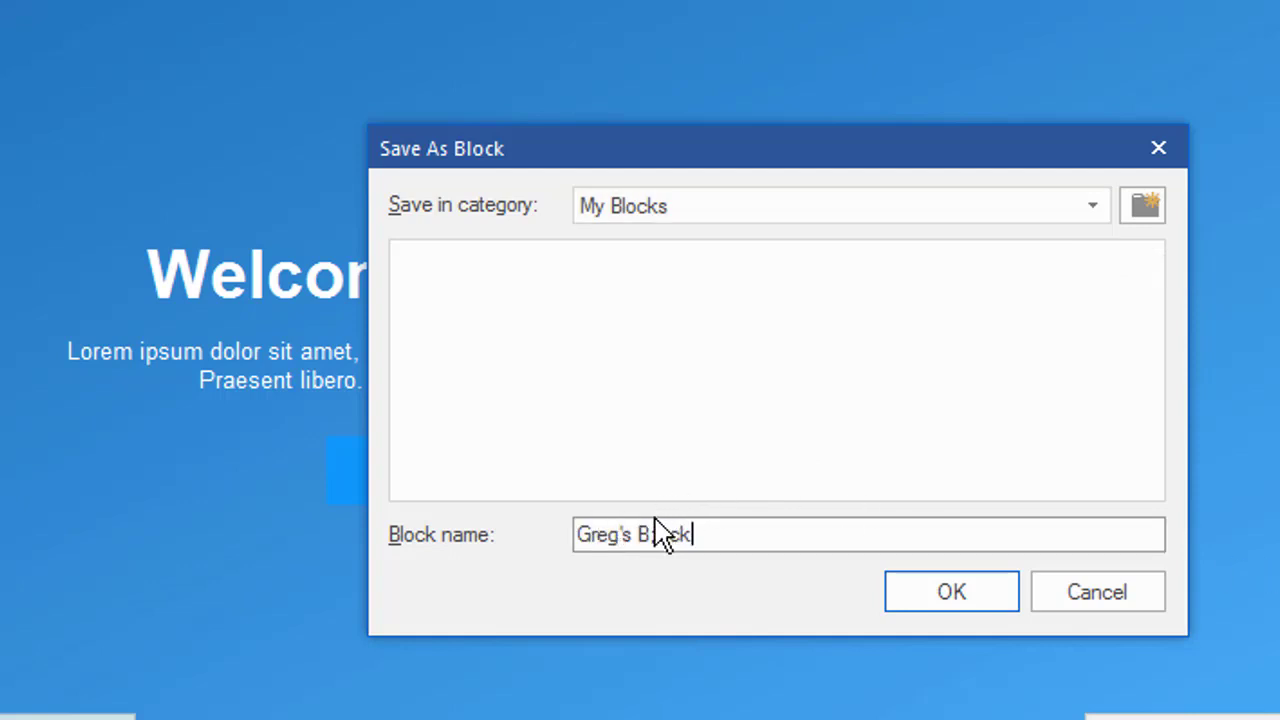
{"action": "left_click", "coordinate": [945, 588]}
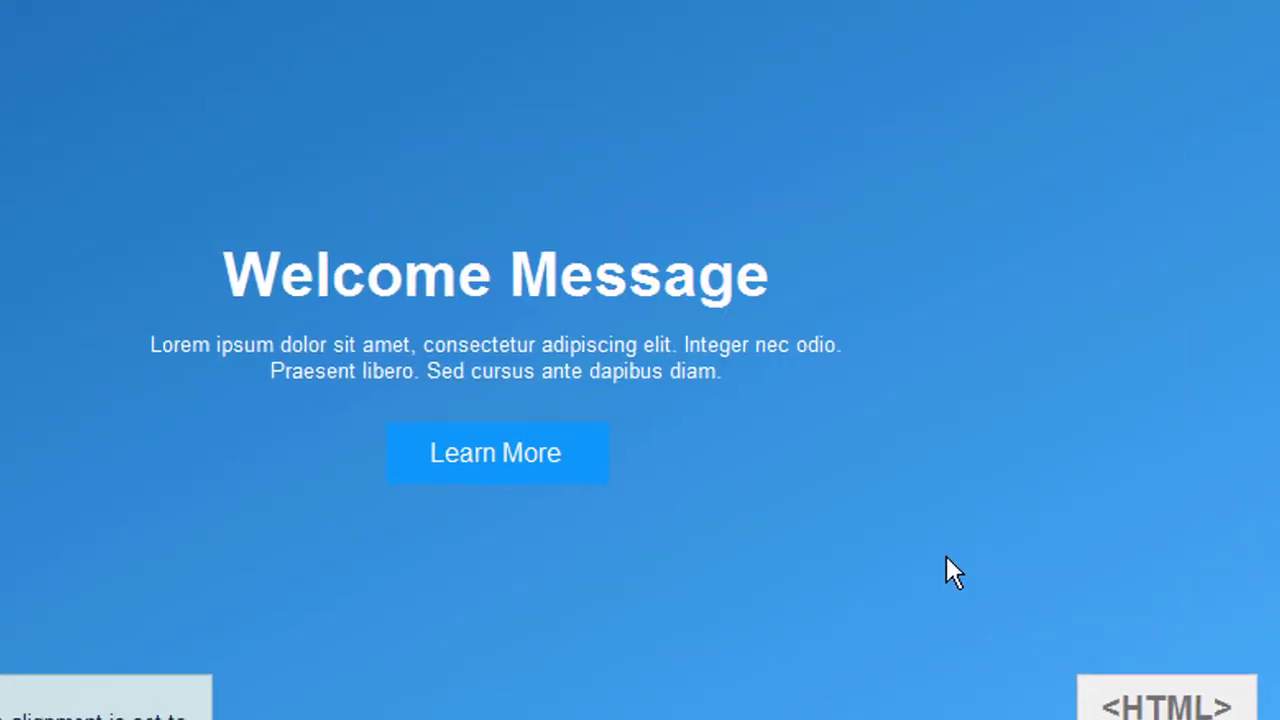
- Place the Share This block over the lower part of the welcome banner and review its sticky layer settings
{"action": "left_click_drag", "start_coordinate": [167, 263], "coordinate": [141, 660]}
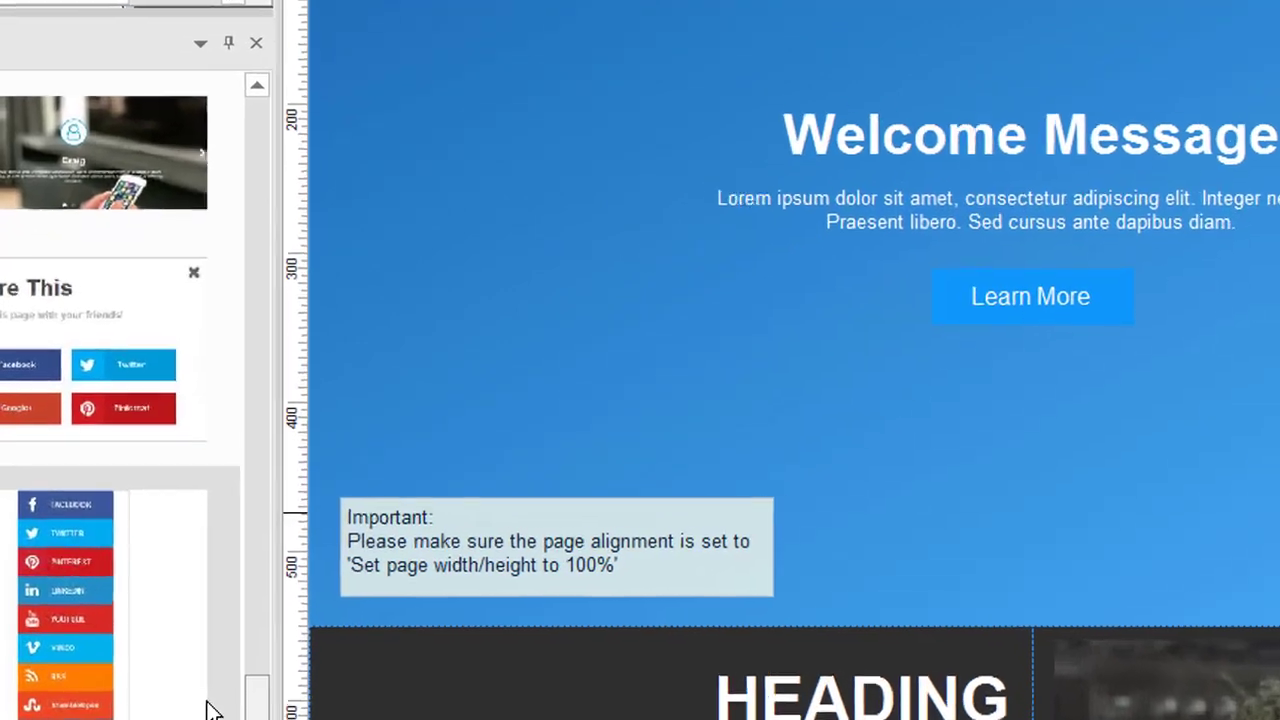
{"action": "left_click_drag", "start_coordinate": [210, 710], "coordinate": [212, 716]}
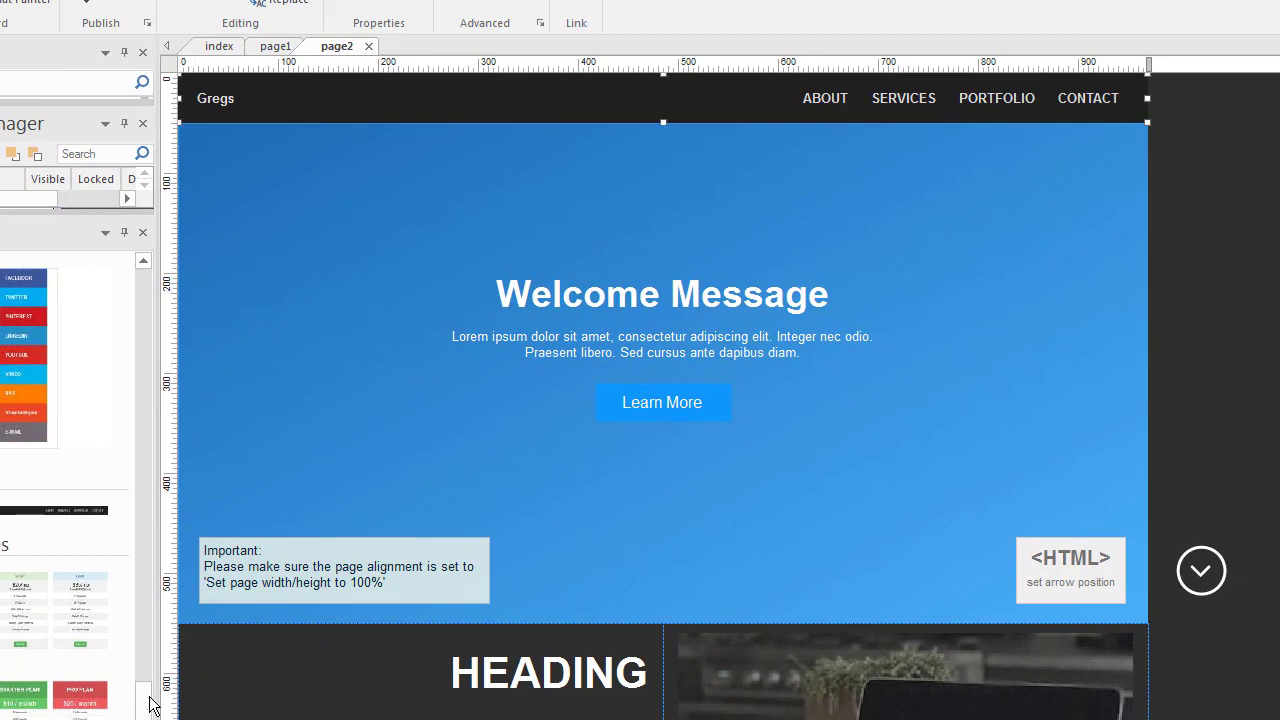
{"action": "left_click_drag", "start_coordinate": [143, 716], "coordinate": [143, 697]}
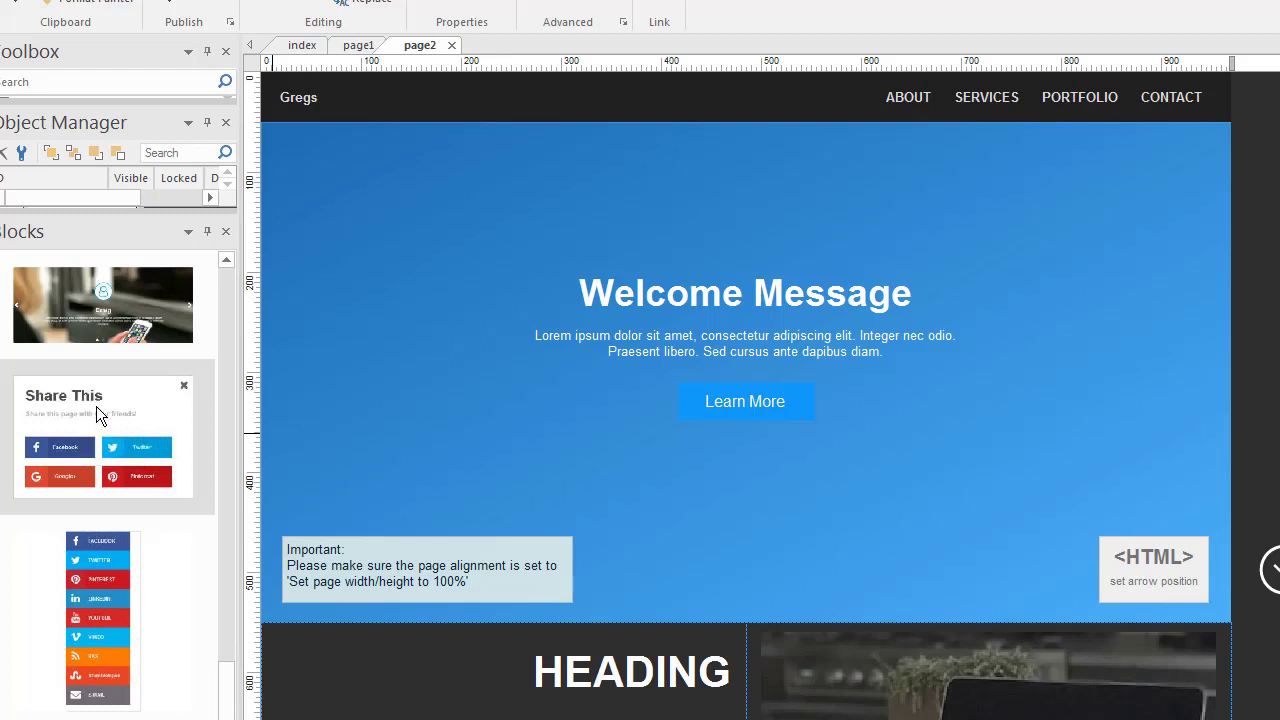
{"action": "left_click_drag", "start_coordinate": [106, 391], "coordinate": [461, 421]}
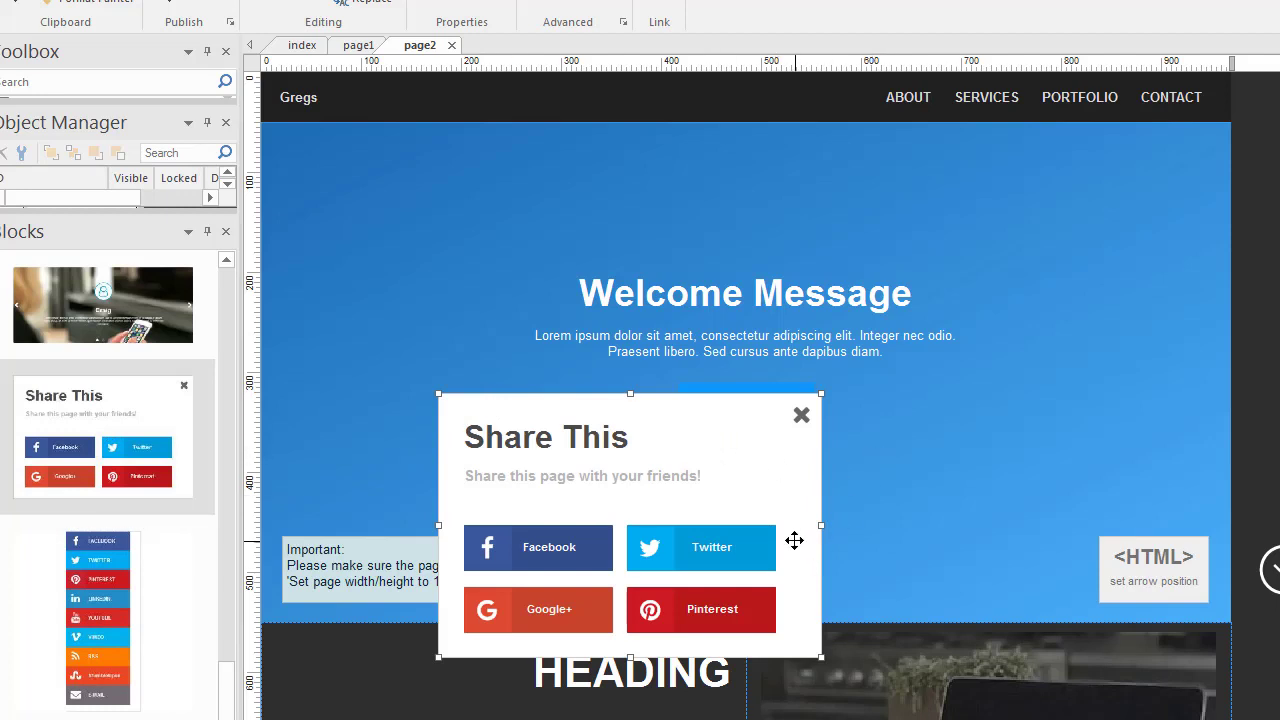
{"action": "left_click_drag", "start_coordinate": [690, 421], "coordinate": [742, 411]}
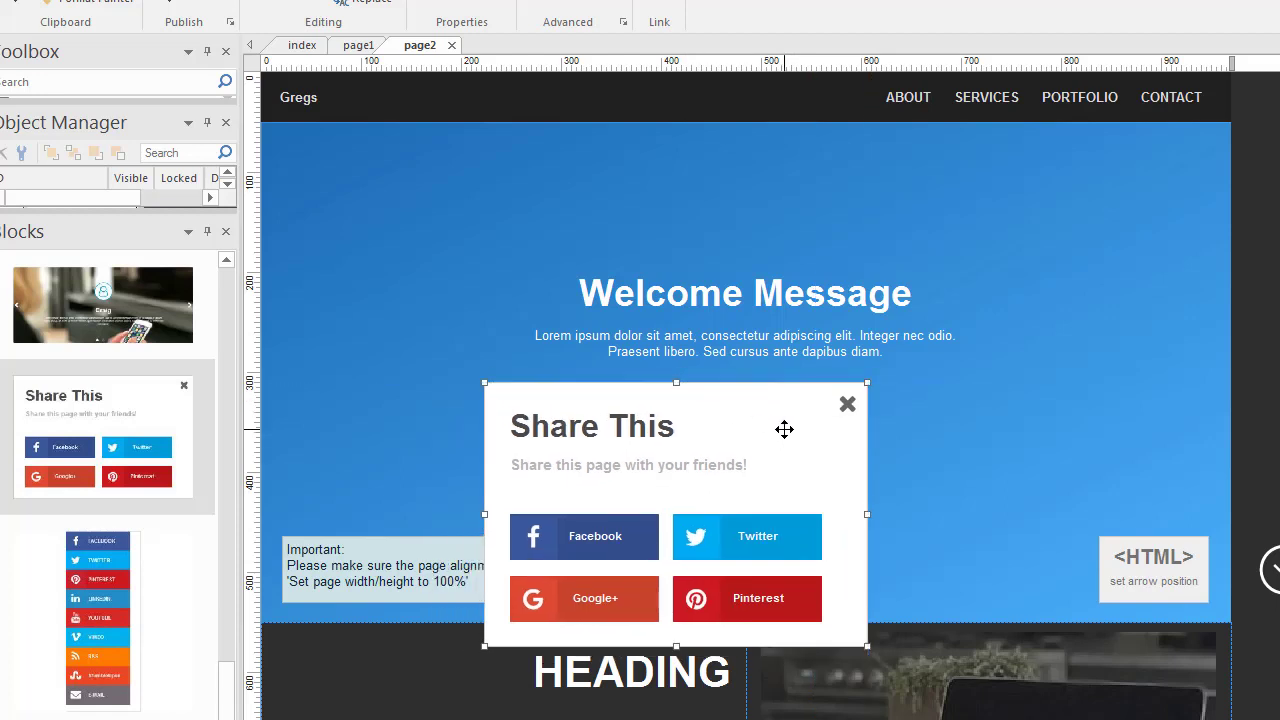
{"action": "double_click", "coordinate": [778, 412]}
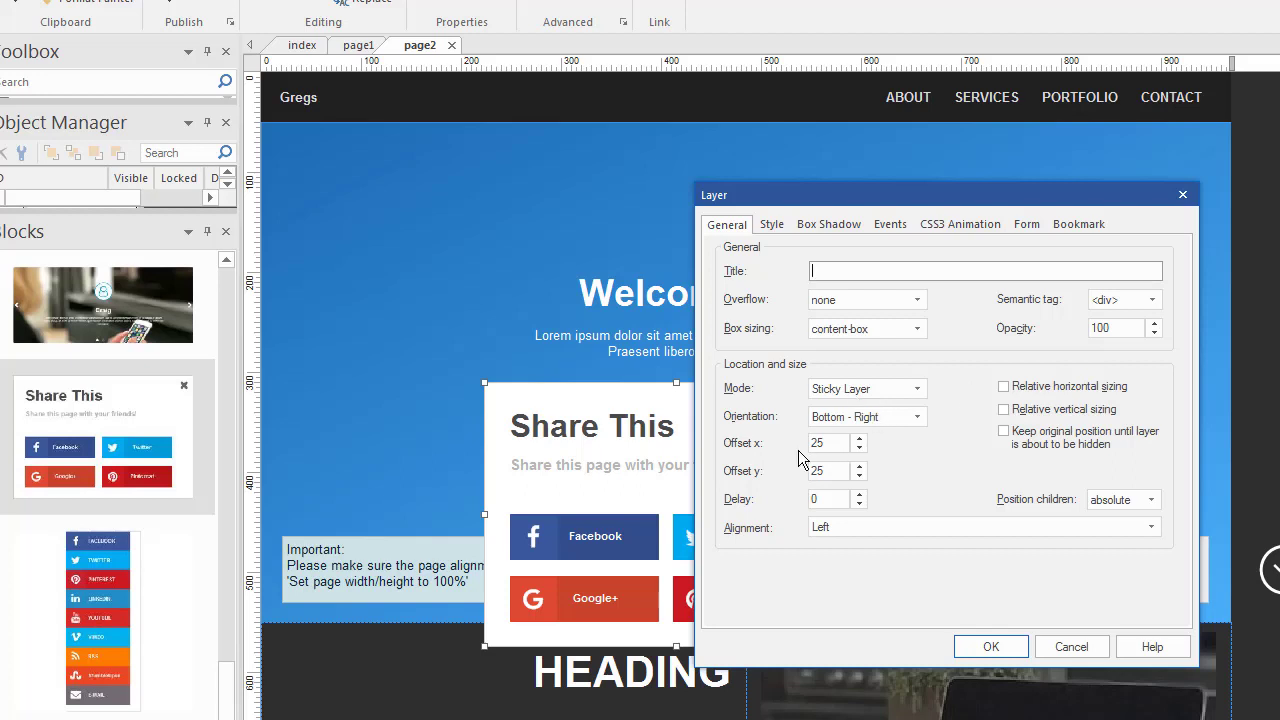
{"action": "left_click", "coordinate": [986, 646]}
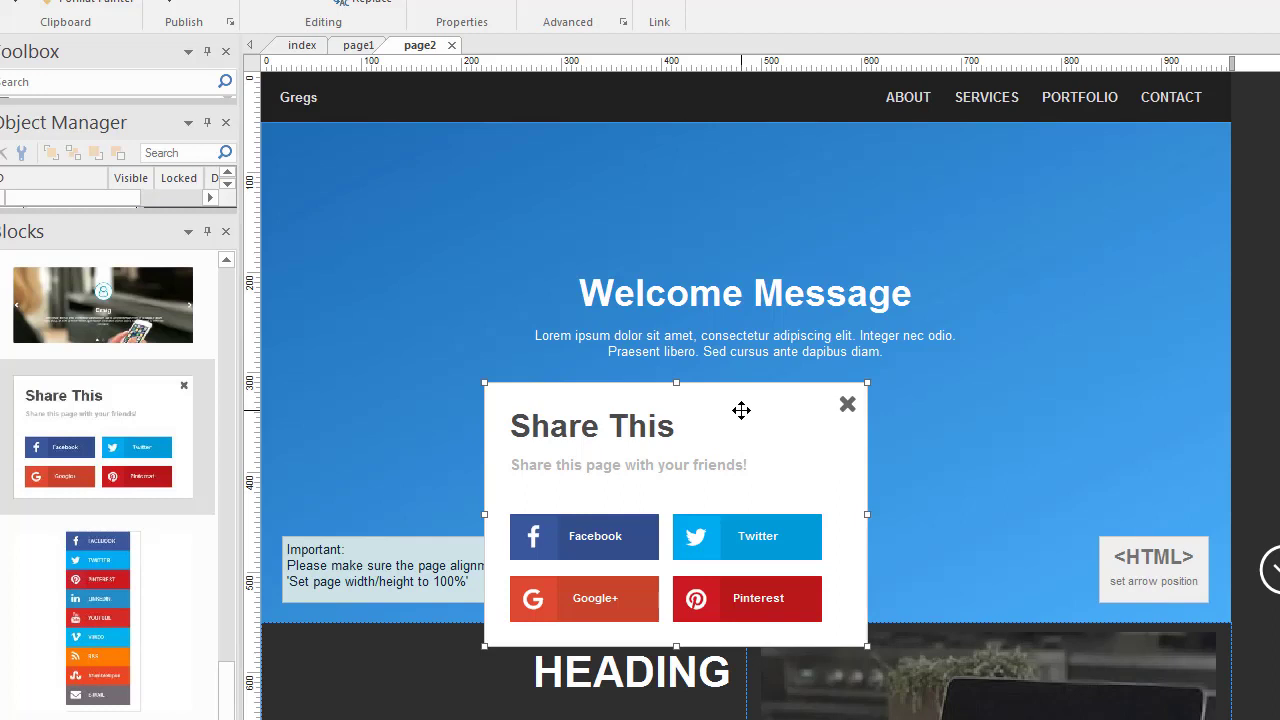
- Preview page2 to check how the Share This box behaves while scrolling, and dismiss the box
{"action": "key", "text": "F5"}
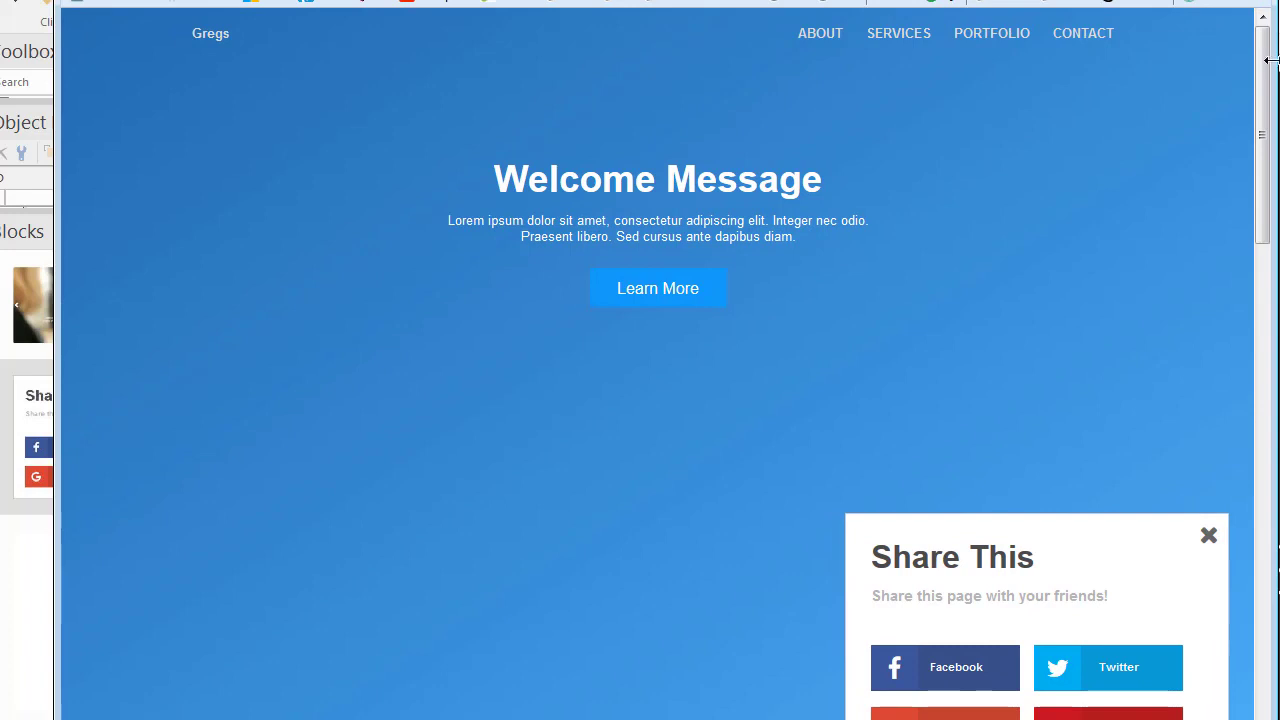
{"action": "left_click_drag", "start_coordinate": [1266, 86], "coordinate": [1249, 233]}
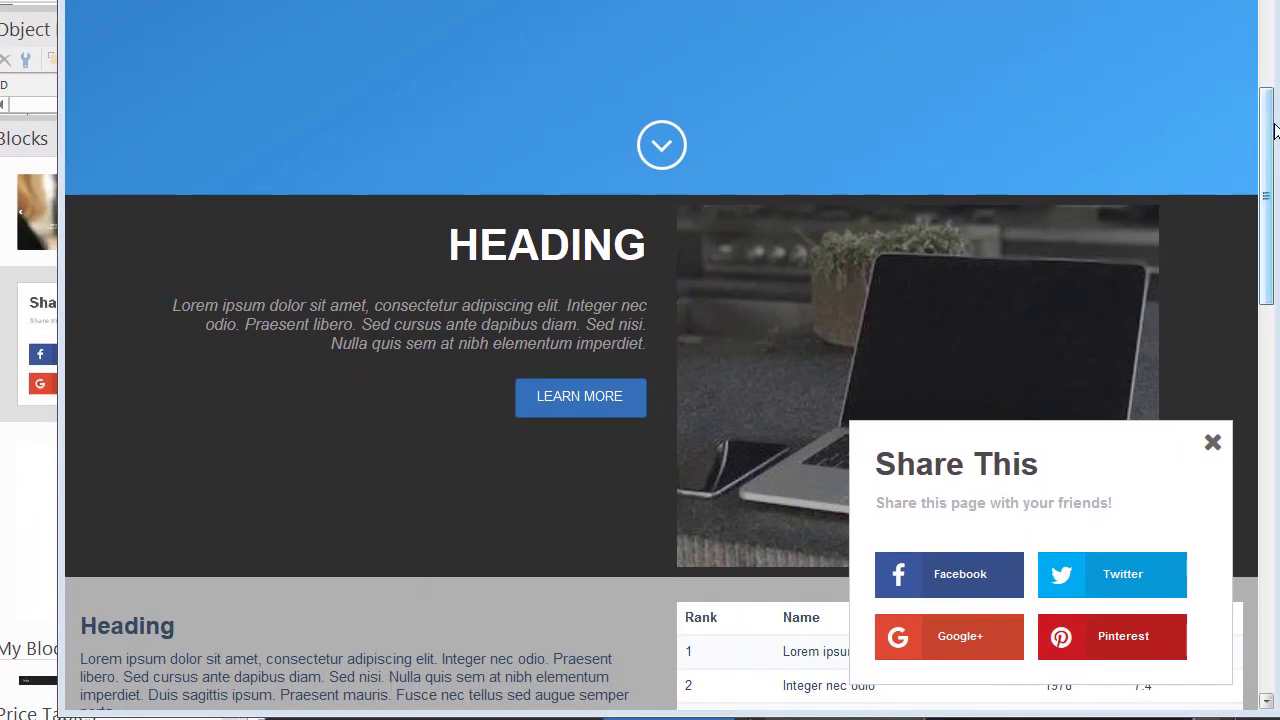
{"action": "left_click_drag", "start_coordinate": [1266, 125], "coordinate": [1276, 408]}
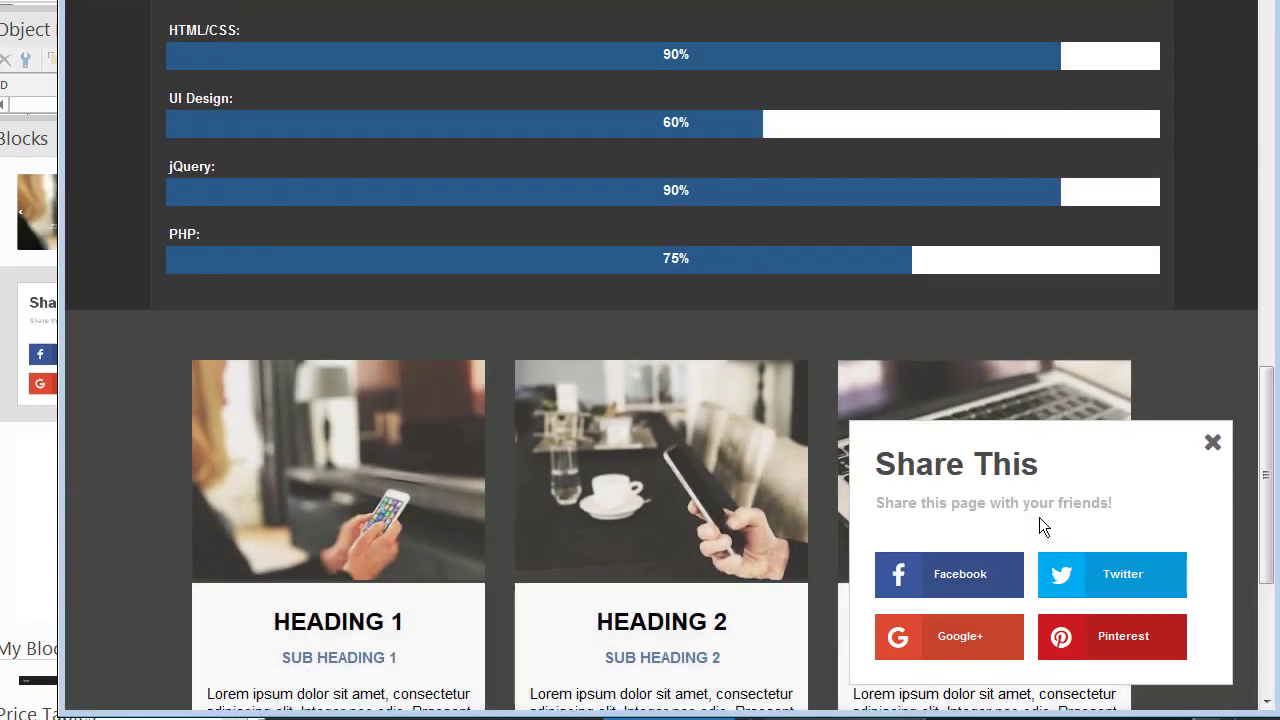
{"action": "left_click", "coordinate": [1213, 442]}
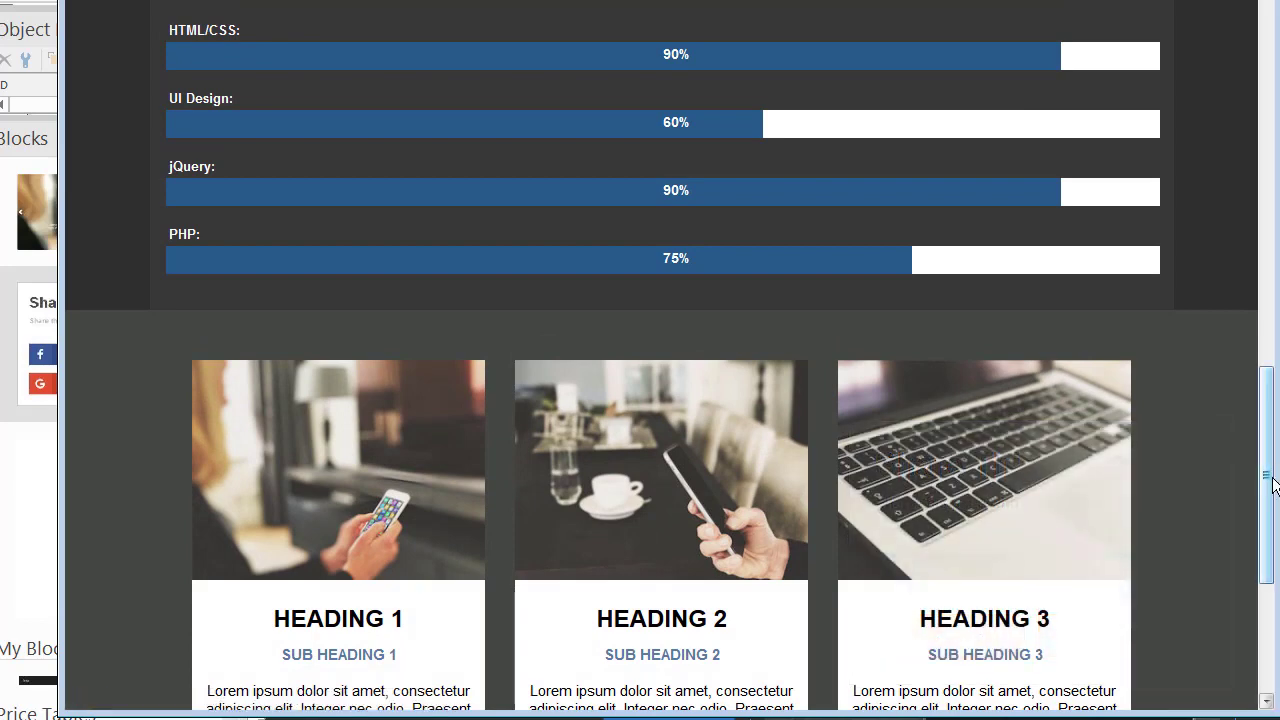
{"action": "scroll", "coordinate": [116, 323], "scroll_direction": "up", "scroll_amount": 5}
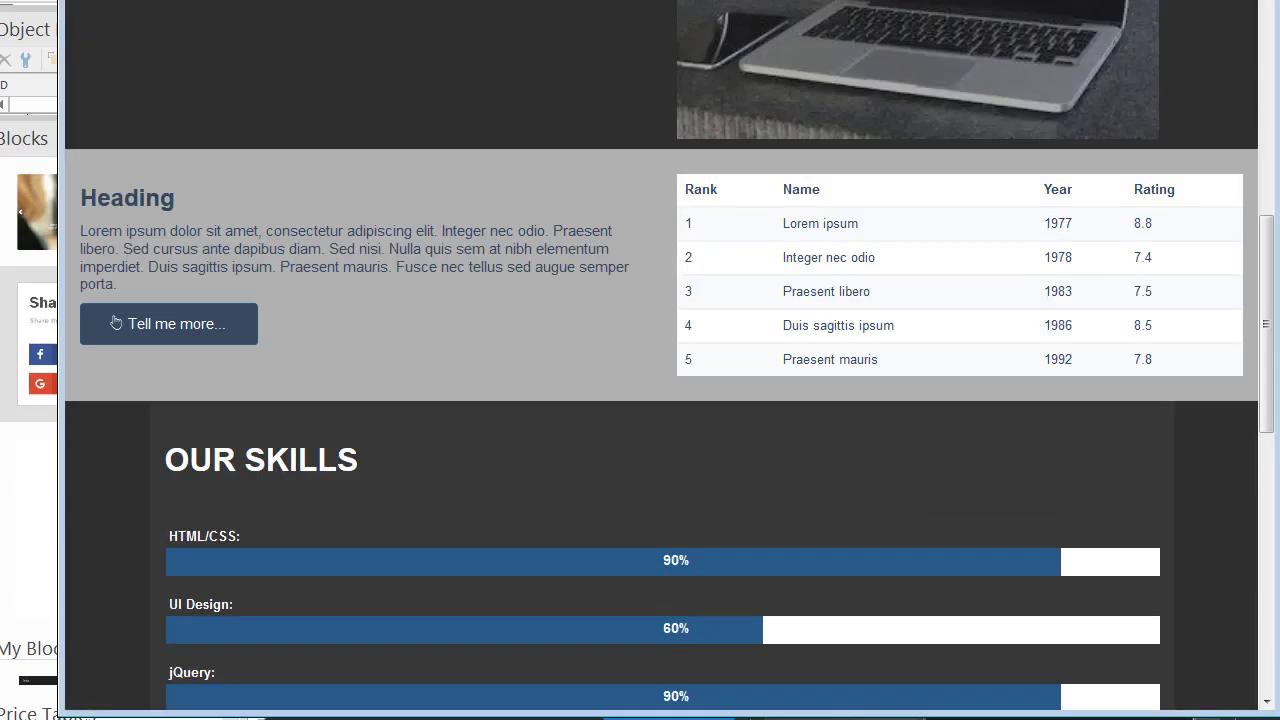
{"action": "key", "text": "alt+F4"}
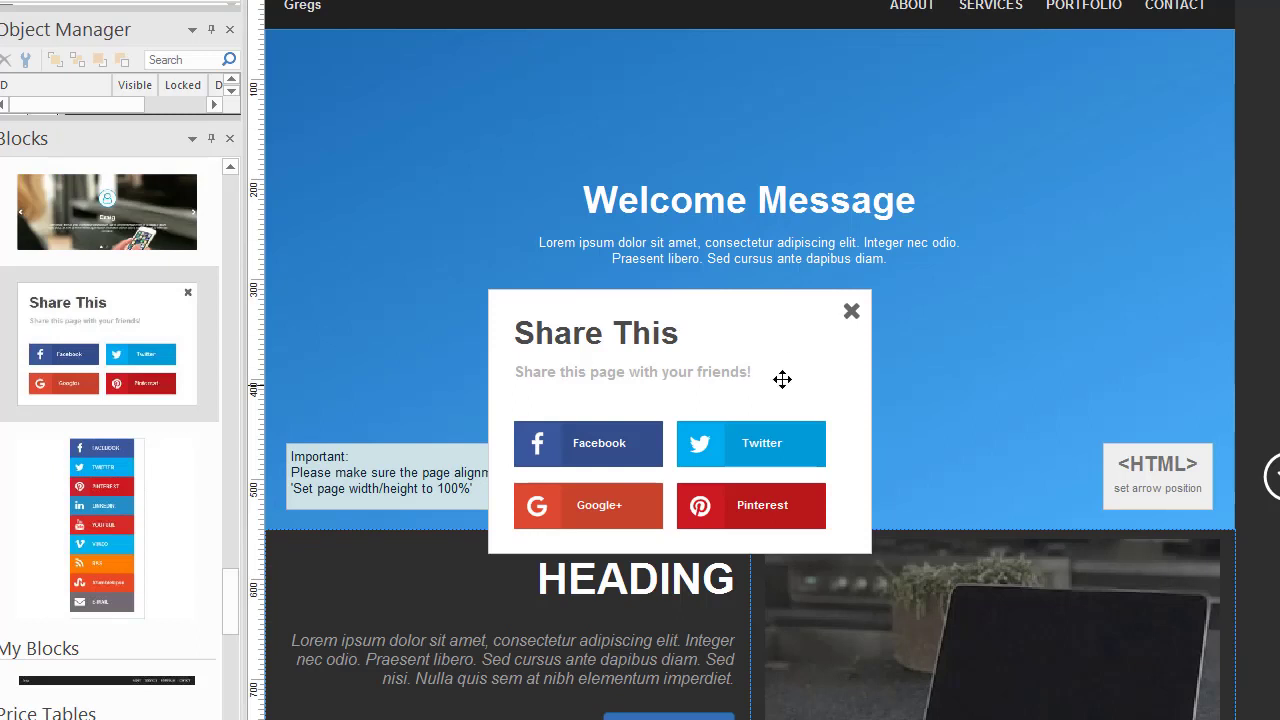
- Replace the Share This block with the vertical social media sticky block, positioned over the middle of the welcome banner
{"action": "left_click", "coordinate": [813, 325]}
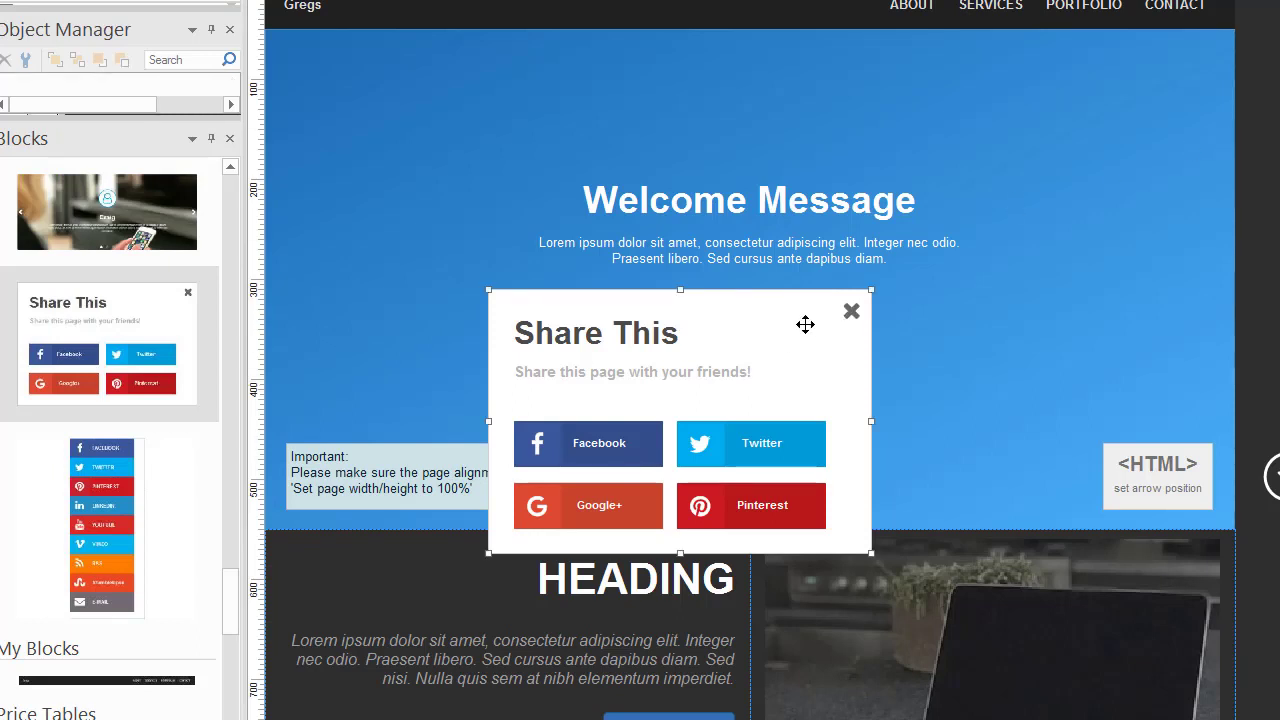
{"action": "key", "text": "Delete"}
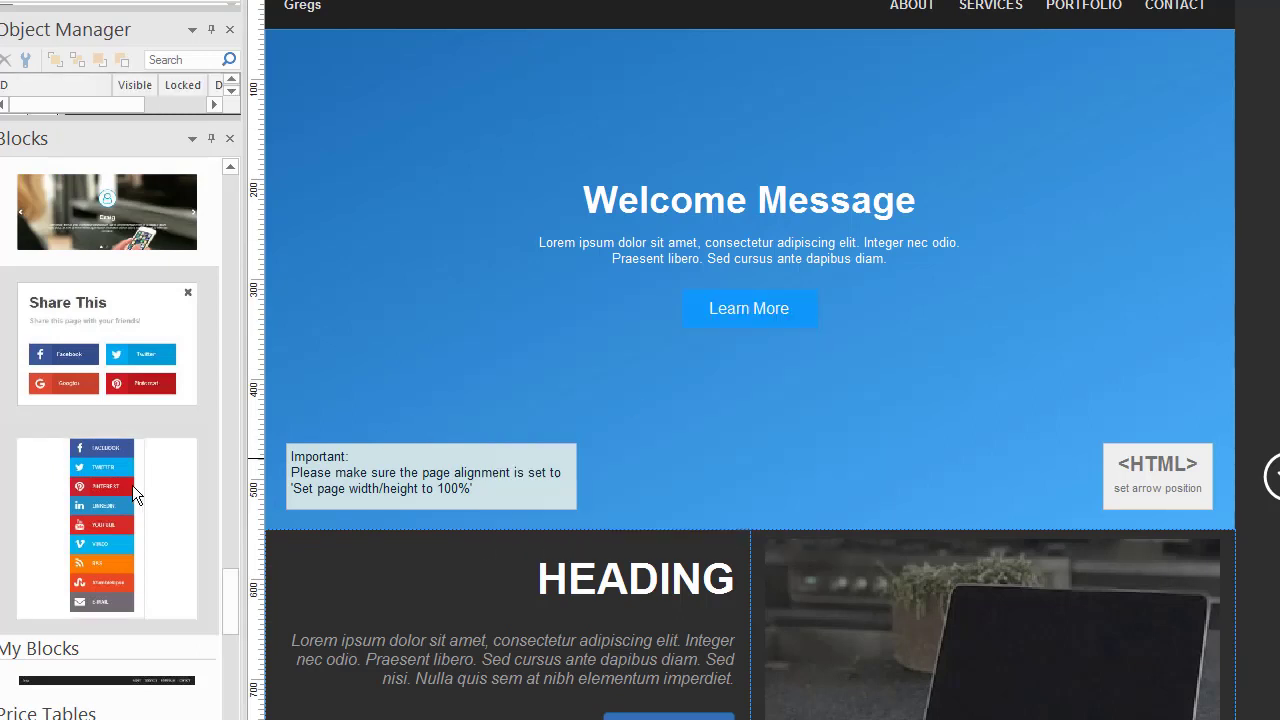
{"action": "left_click_drag", "start_coordinate": [132, 490], "coordinate": [552, 338]}
{"action": "left_click_drag", "start_coordinate": [739, 380], "coordinate": [810, 223]}
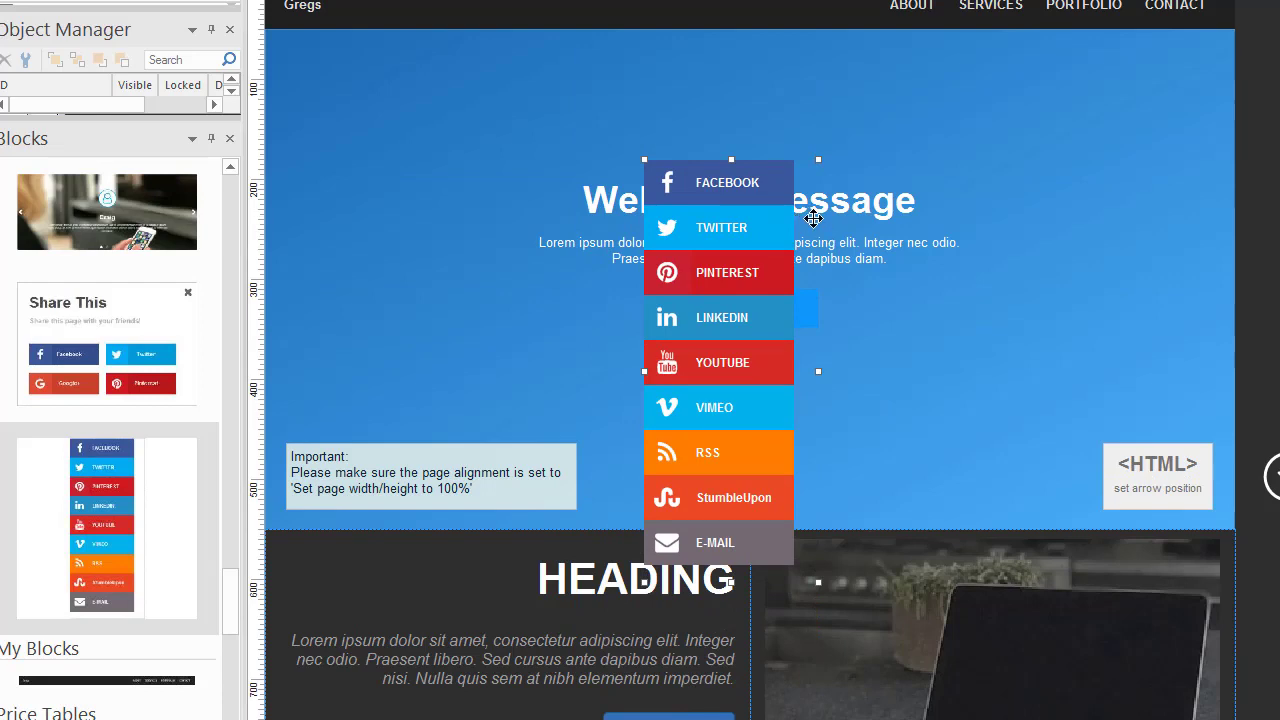
- Examine the social media block's sticky layer settings and preview its behaviour while scrolling and narrowing the browser window
{"action": "double_click", "coordinate": [813, 218]}
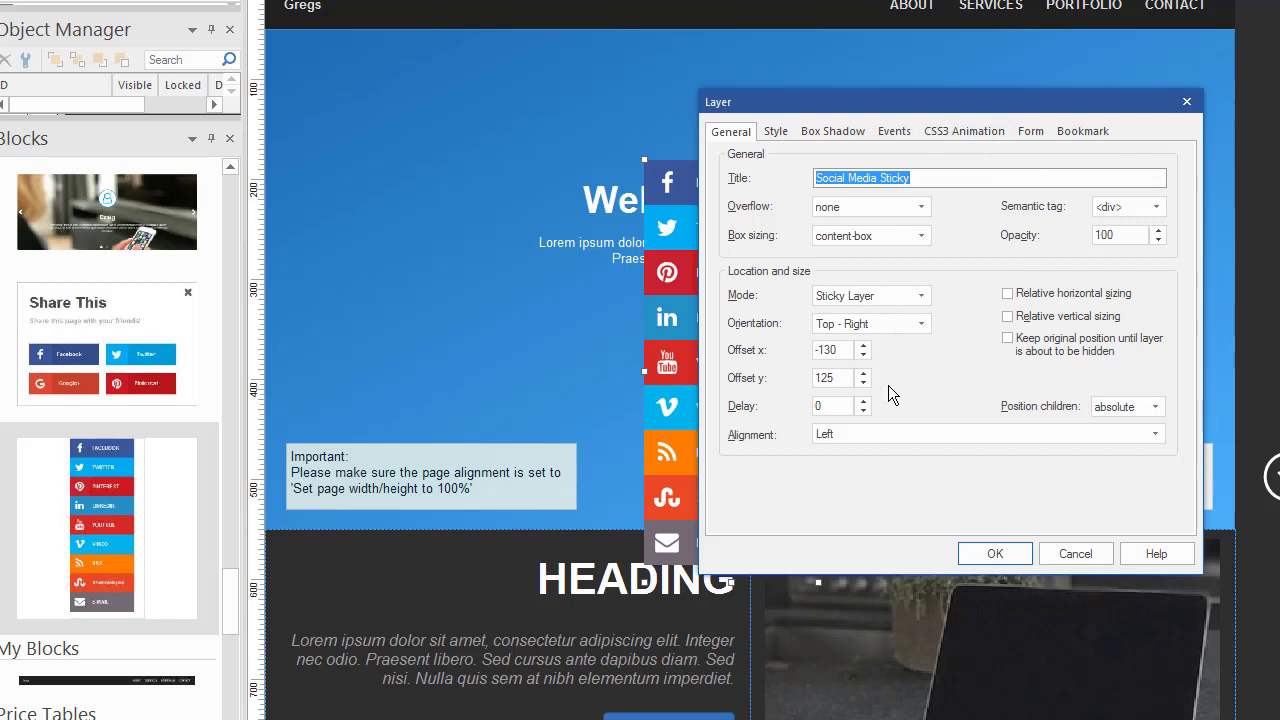
{"action": "left_click", "coordinate": [1003, 555]}
{"action": "key", "text": "F5"}
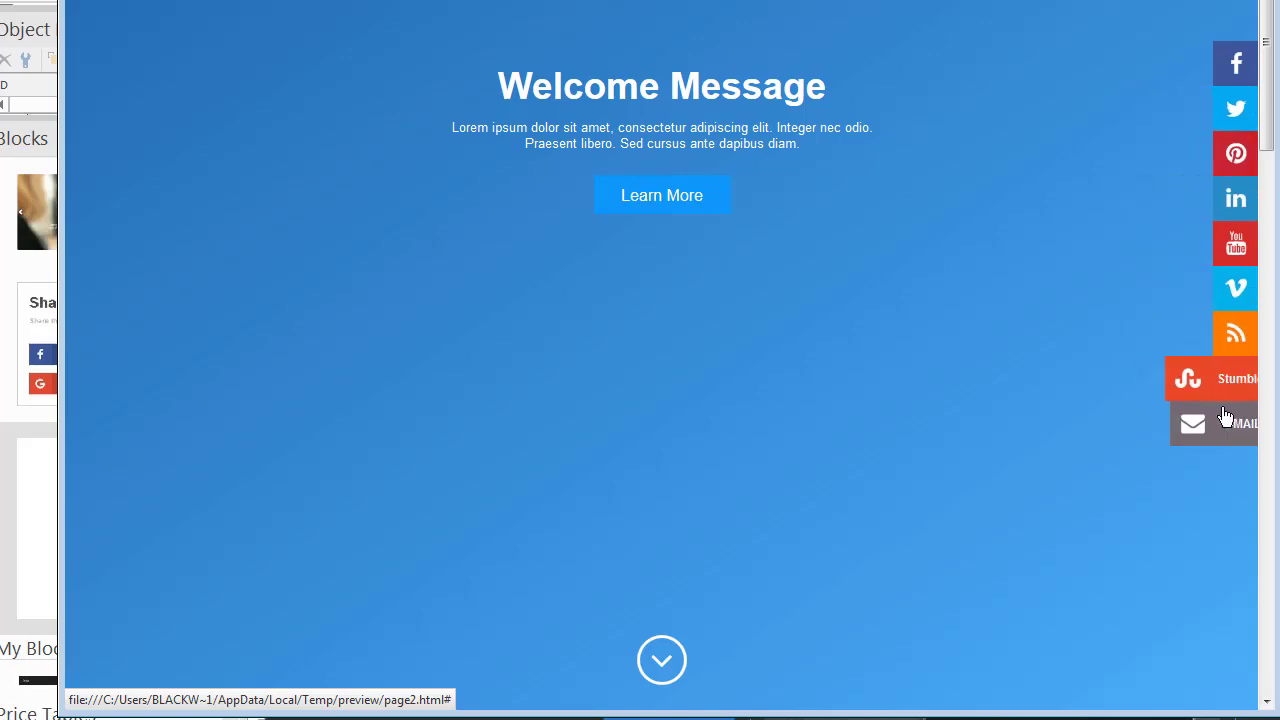
{"action": "left_click_drag", "start_coordinate": [1268, 40], "coordinate": [1266, 263]}
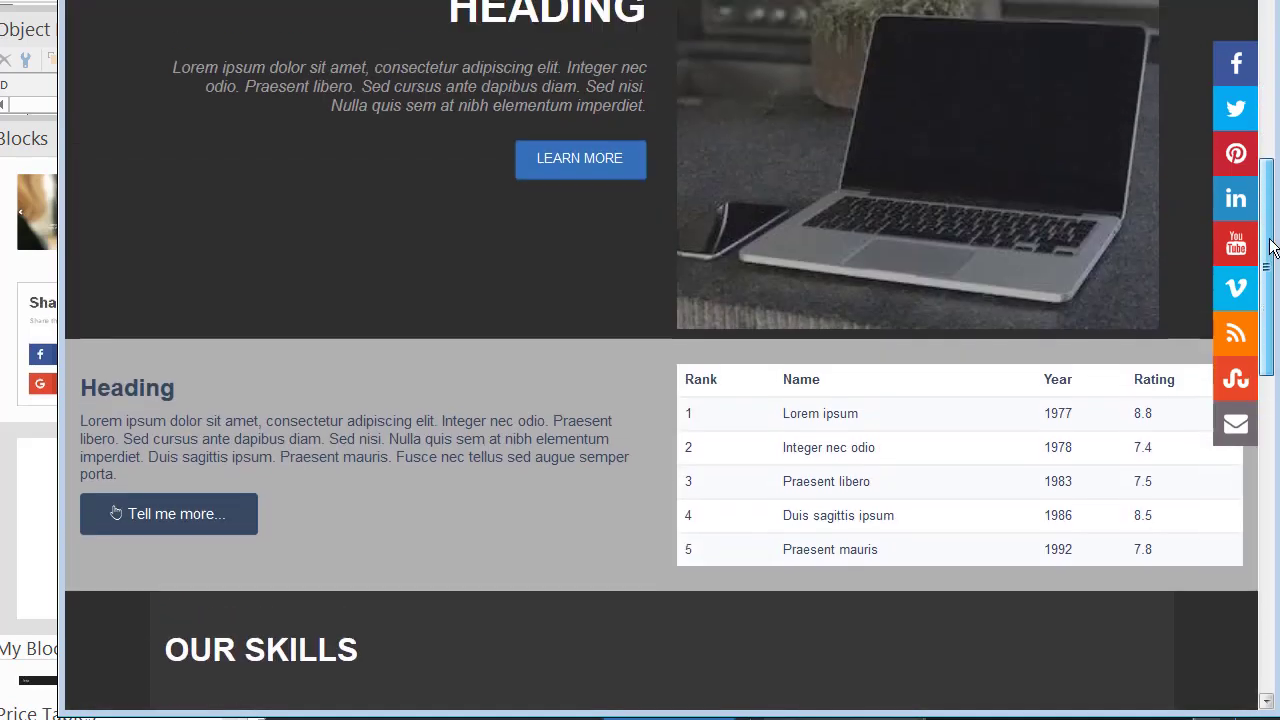
{"action": "left_click_drag", "start_coordinate": [1274, 157], "coordinate": [1138, 128]}
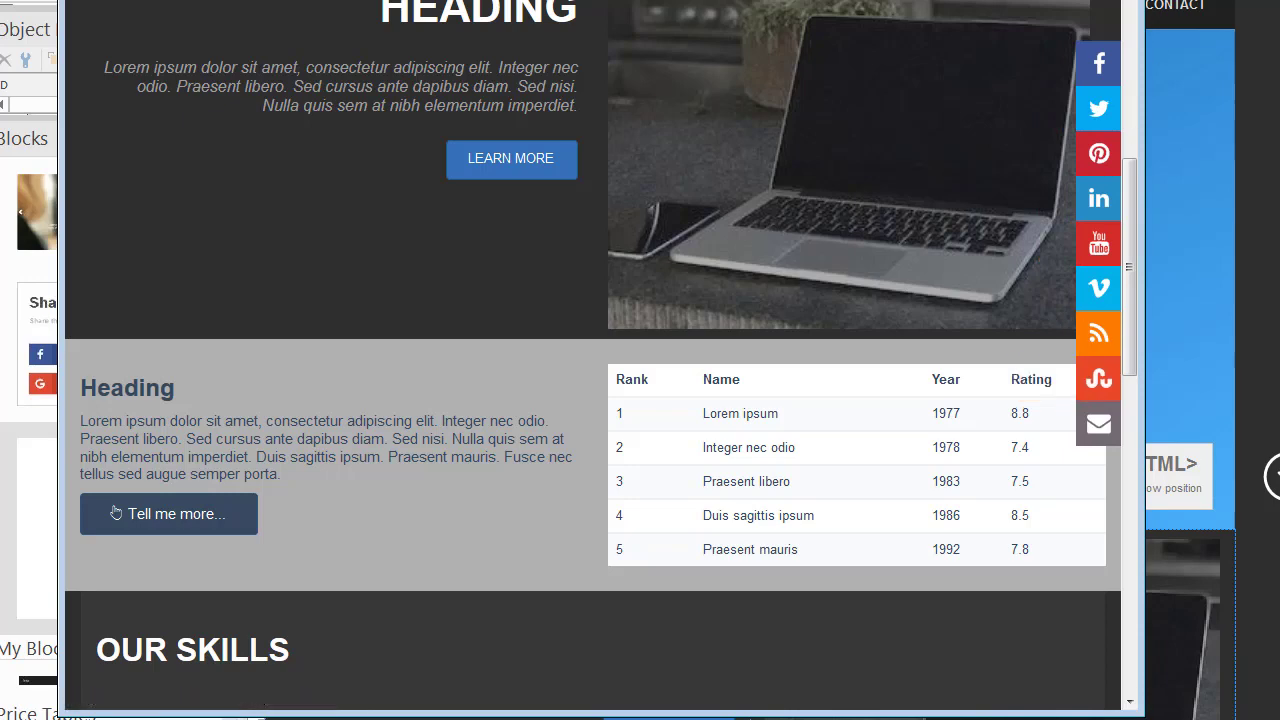
- Close the page preview and delete the Pinterest, Twitter and LinkedIn buttons from the social media block
{"action": "key", "text": "alt+F4"}
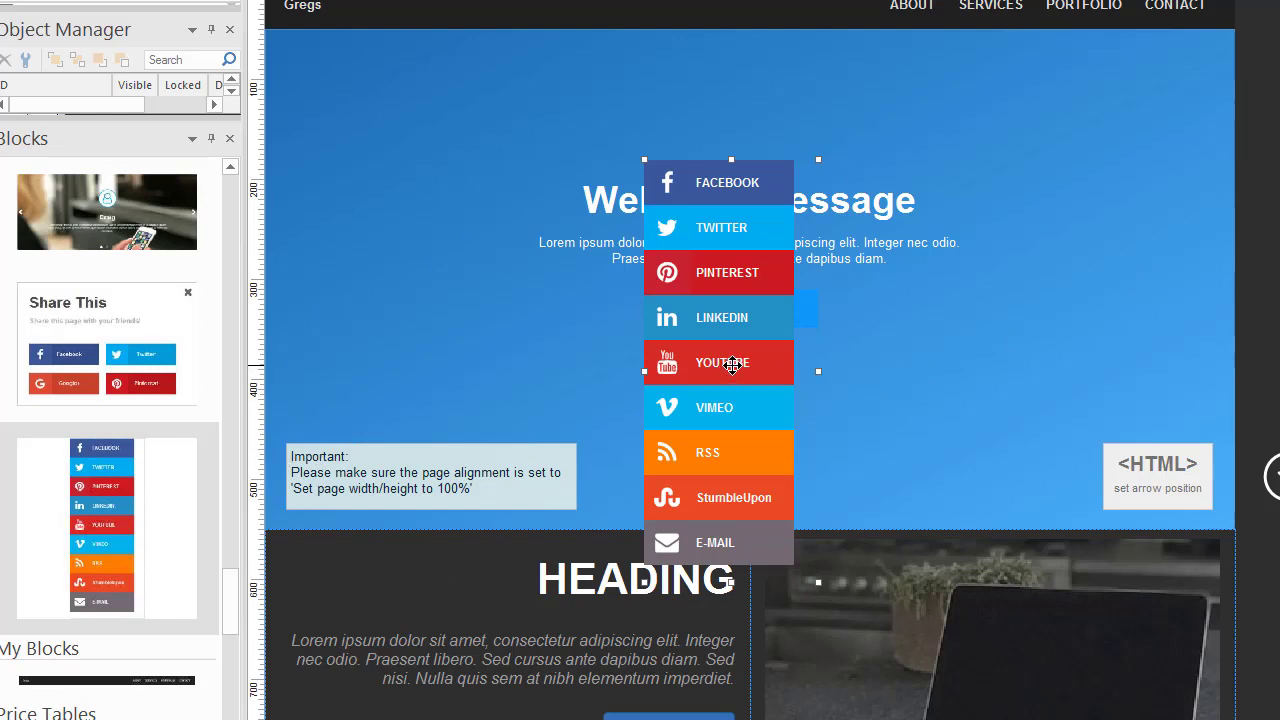
{"action": "left_click", "coordinate": [684, 273]}
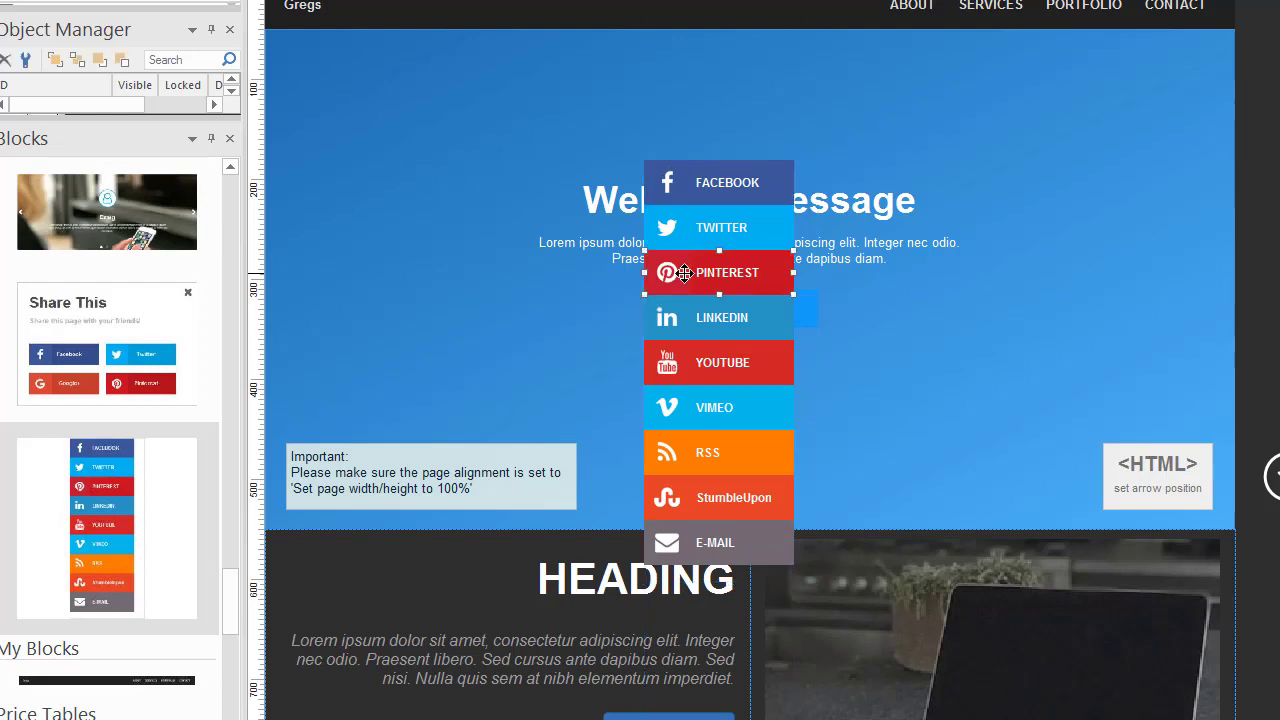
{"action": "left_click_drag", "start_coordinate": [684, 273], "coordinate": [731, 228]}
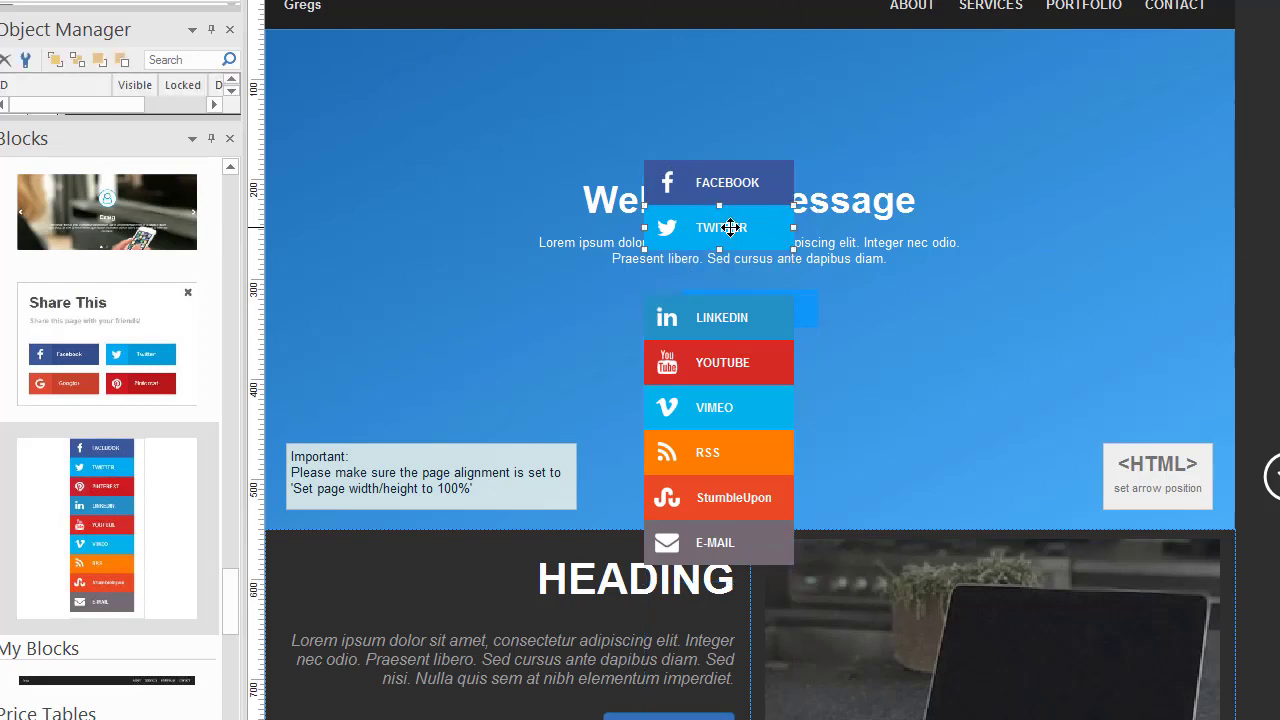
{"action": "key", "text": "Delete"}
{"action": "left_click", "coordinate": [714, 318]}
{"action": "key", "text": "Delete"}
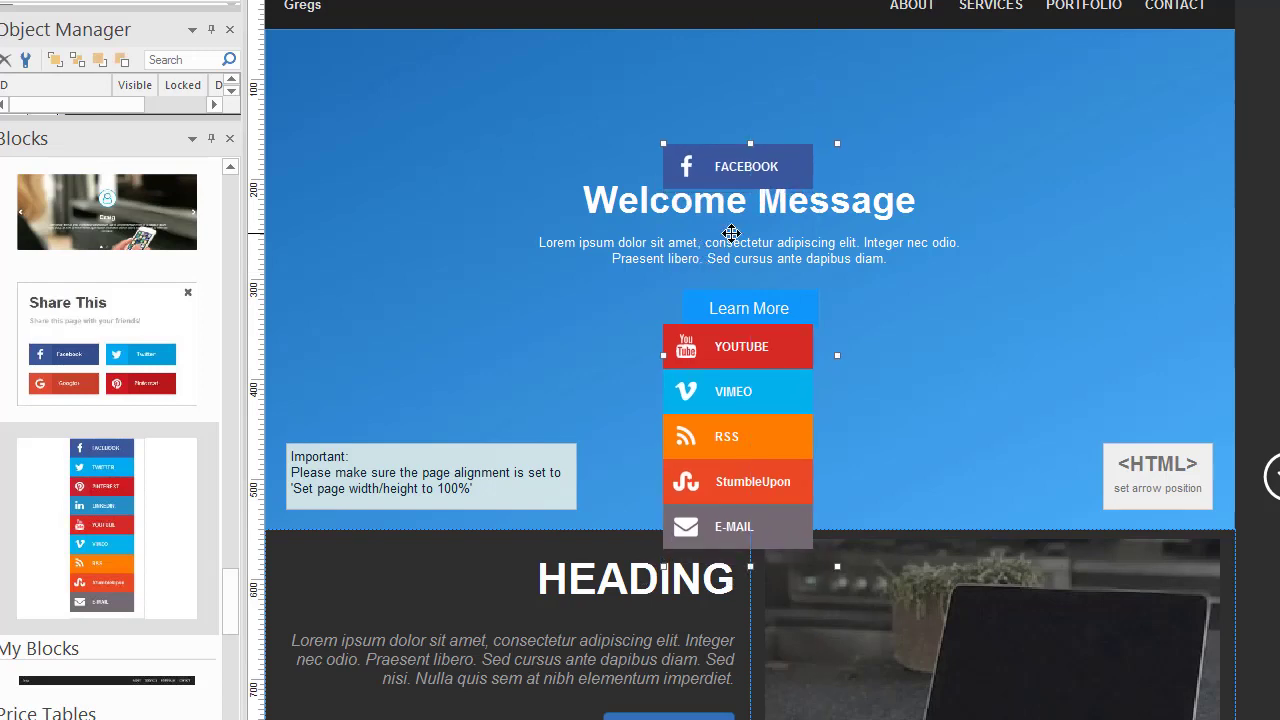
- Replace the stripped social media block with a fresh copy positioned over the middle of the welcome banner
{"action": "key", "text": "Delete"}
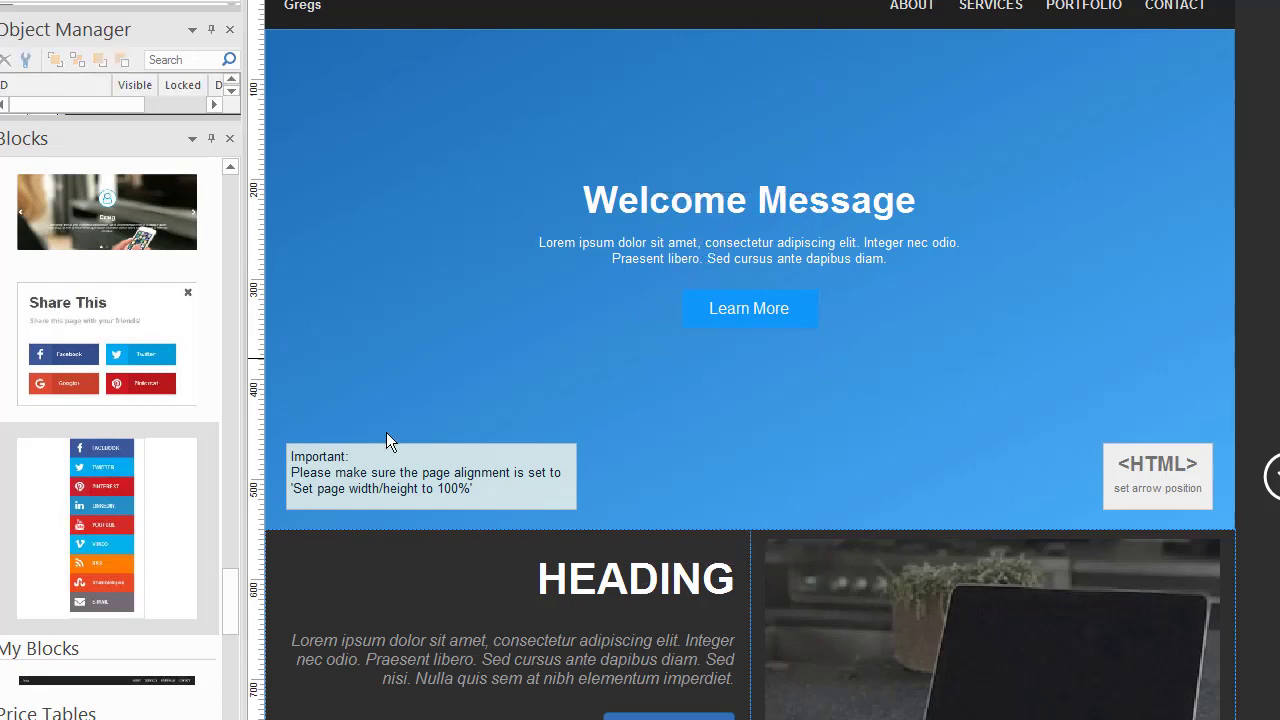
{"action": "left_click_drag", "start_coordinate": [112, 540], "coordinate": [592, 328]}
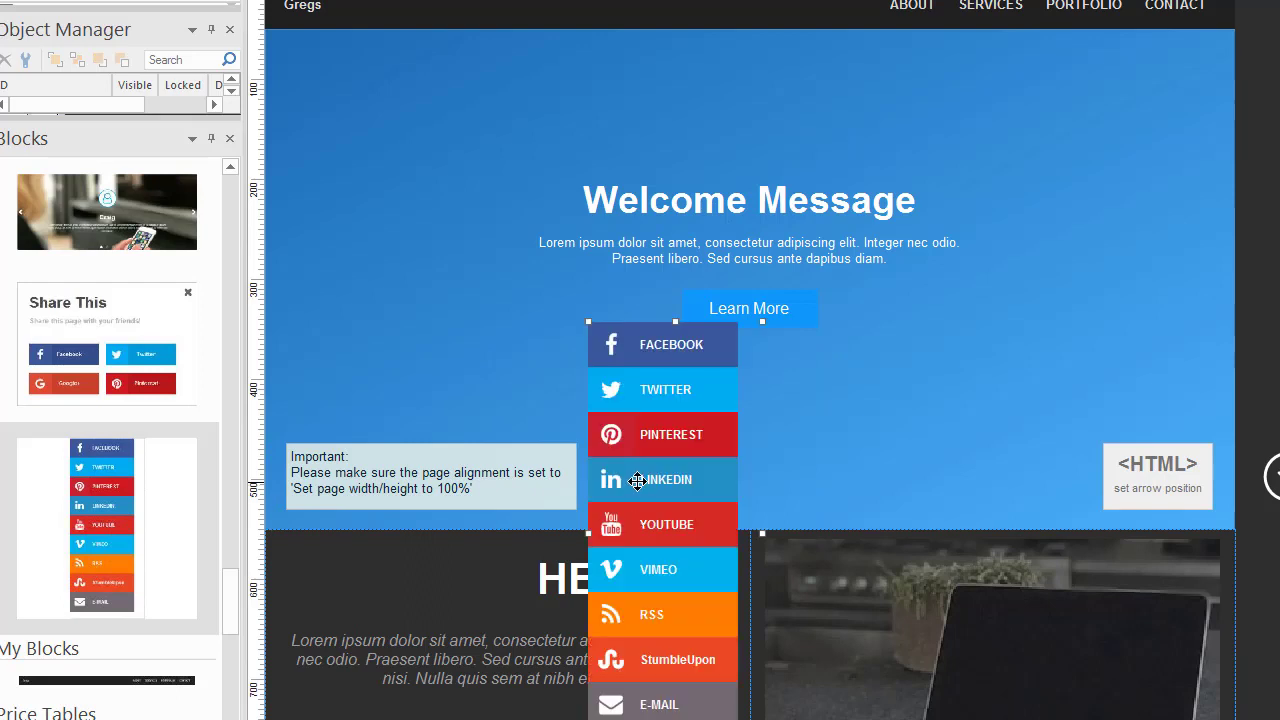
{"action": "left_click_drag", "start_coordinate": [759, 388], "coordinate": [769, 251]}
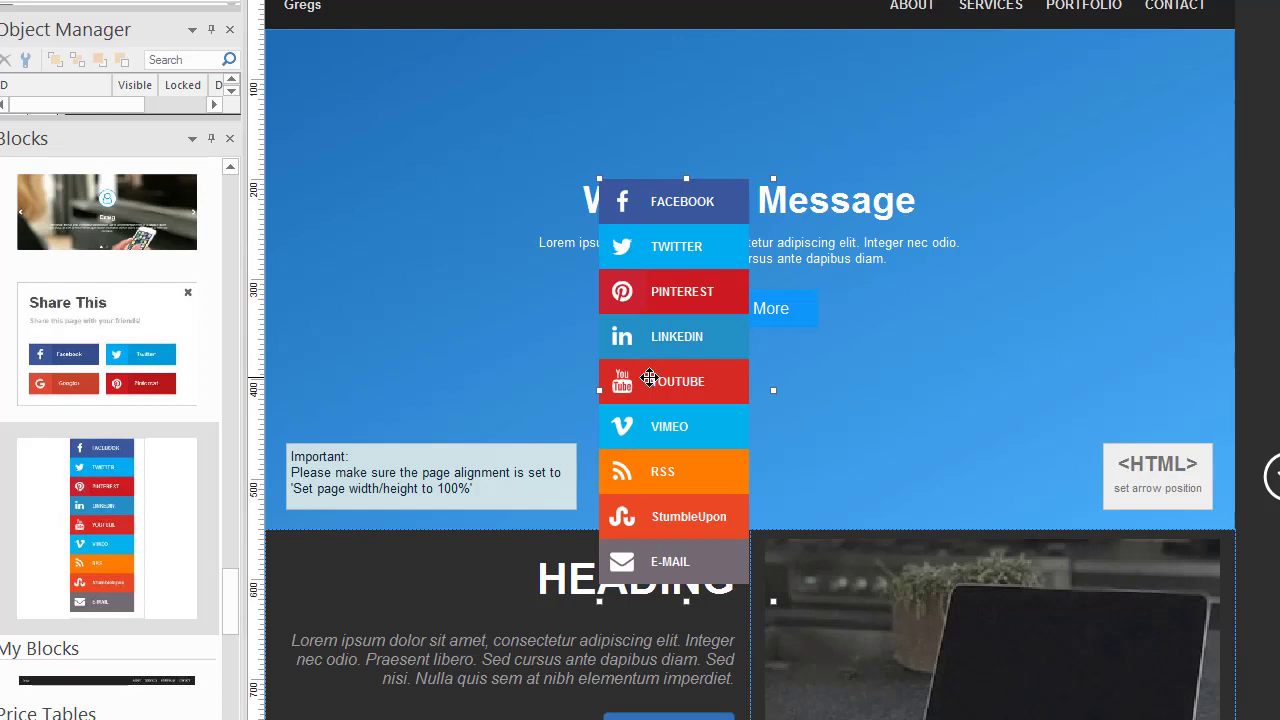
- Delete only the Pinterest button from the fresh social media block and select the block's sticky layer
{"action": "left_click", "coordinate": [731, 292]}
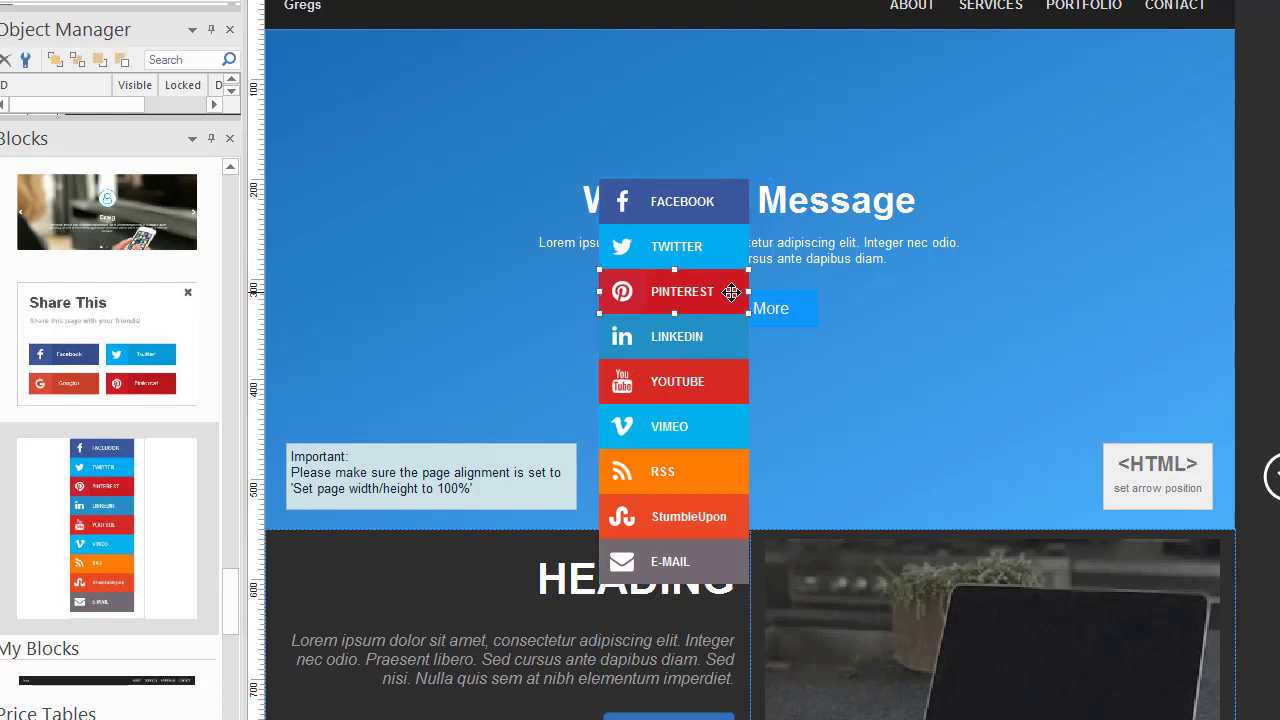
{"action": "key", "text": "Delete"}
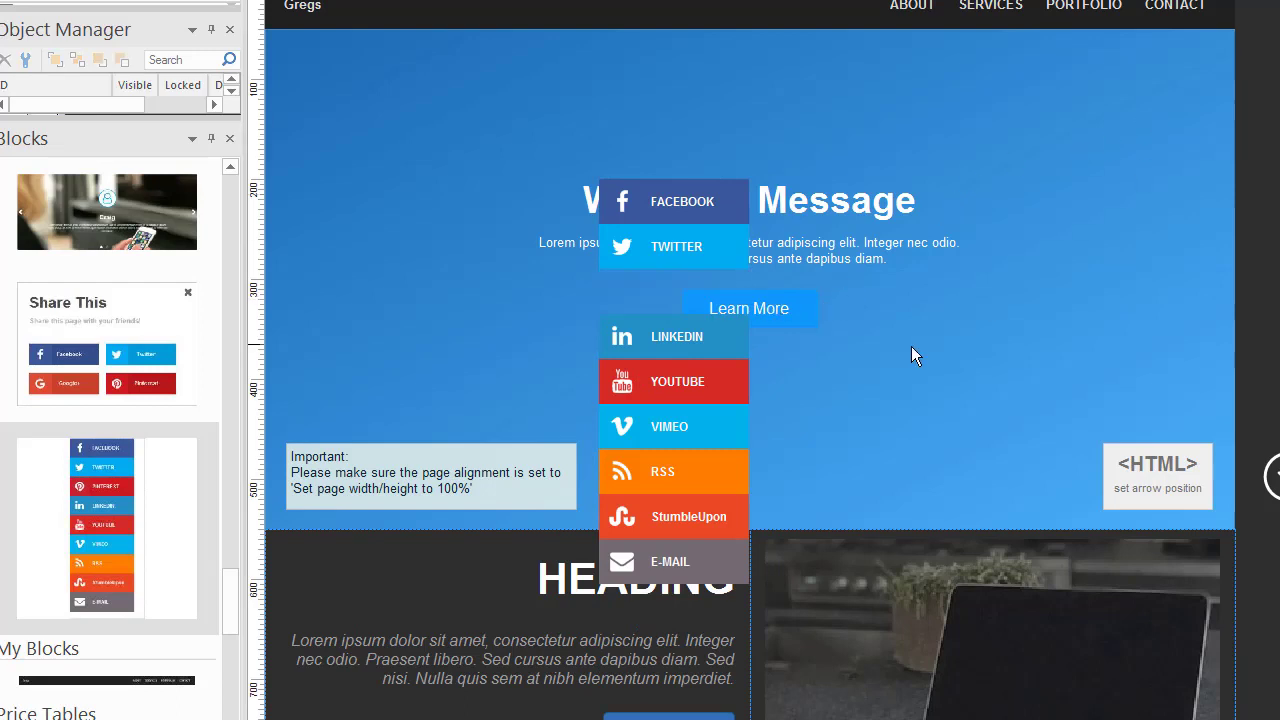
{"action": "left_click", "coordinate": [703, 294]}
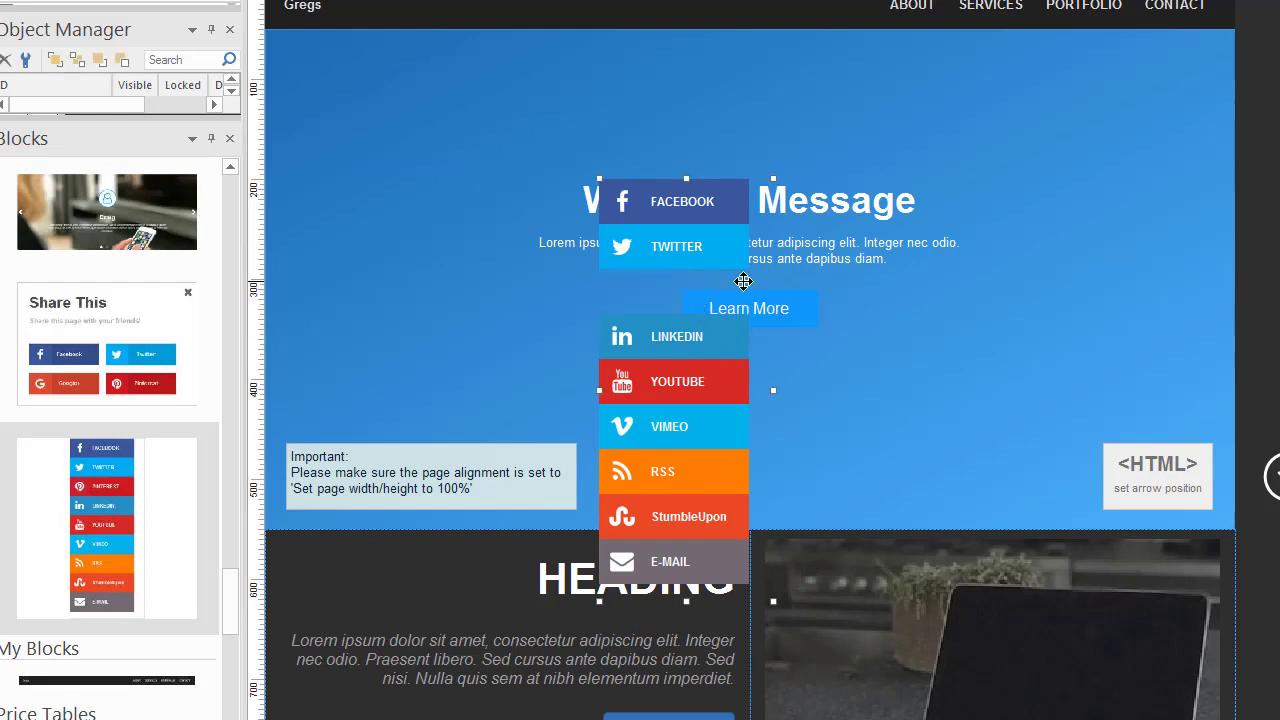